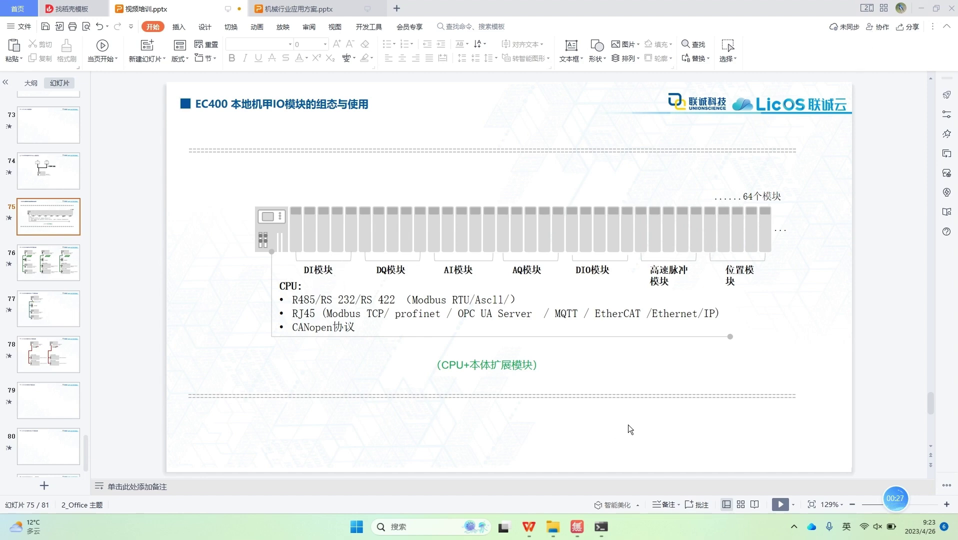
Step: Minimise the WPS presentation to reveal the desktop and the PLC camera feed
click(921, 9)
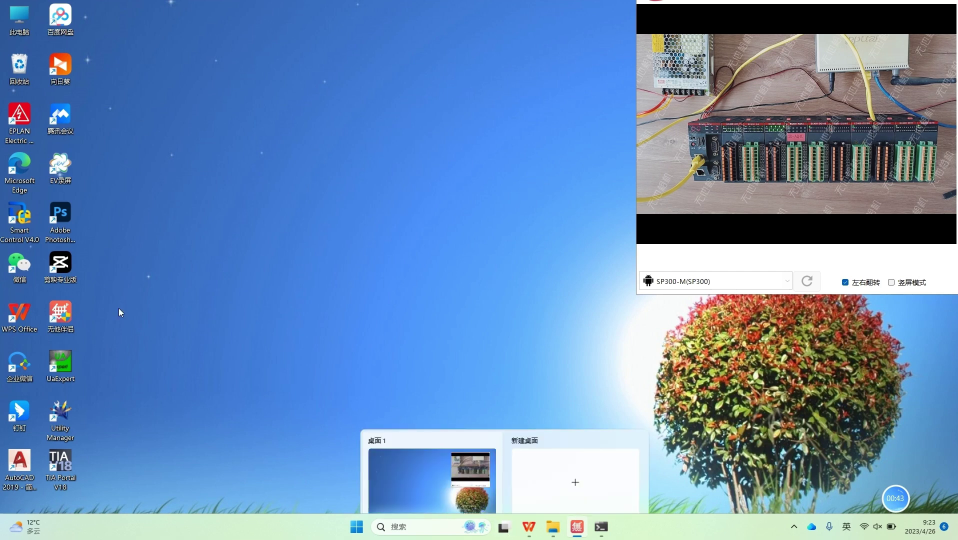
Step: Launch Smart Control V4.0 and start a new project from its start page
double_click(20, 232)
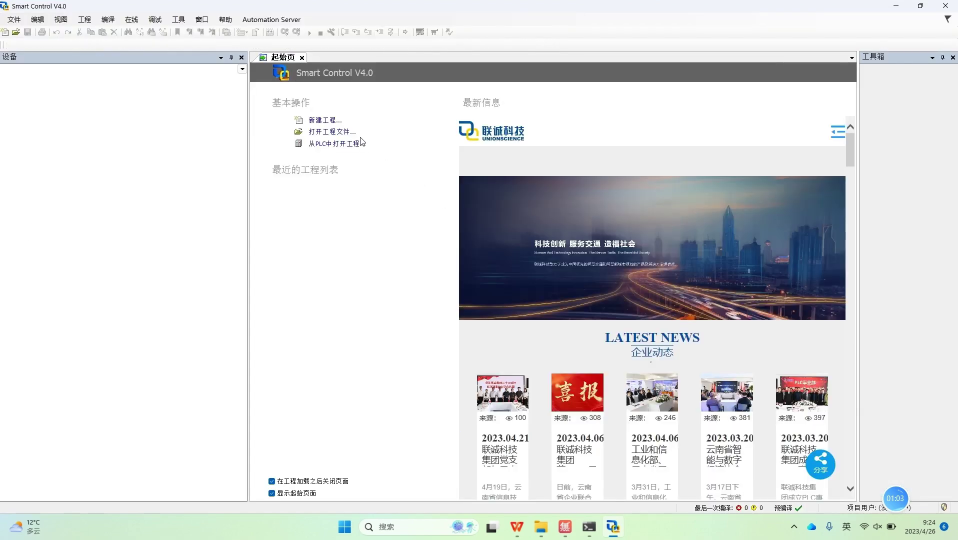
click(325, 120)
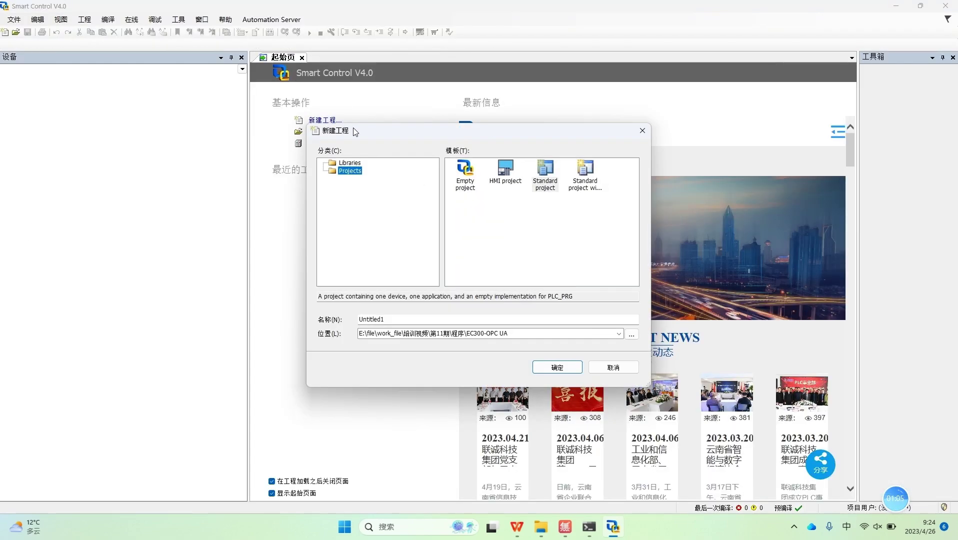
Step: Set the project location to work_file\培训视频\视频图片音乐素材\EC400\程序\Local IO
click(634, 337)
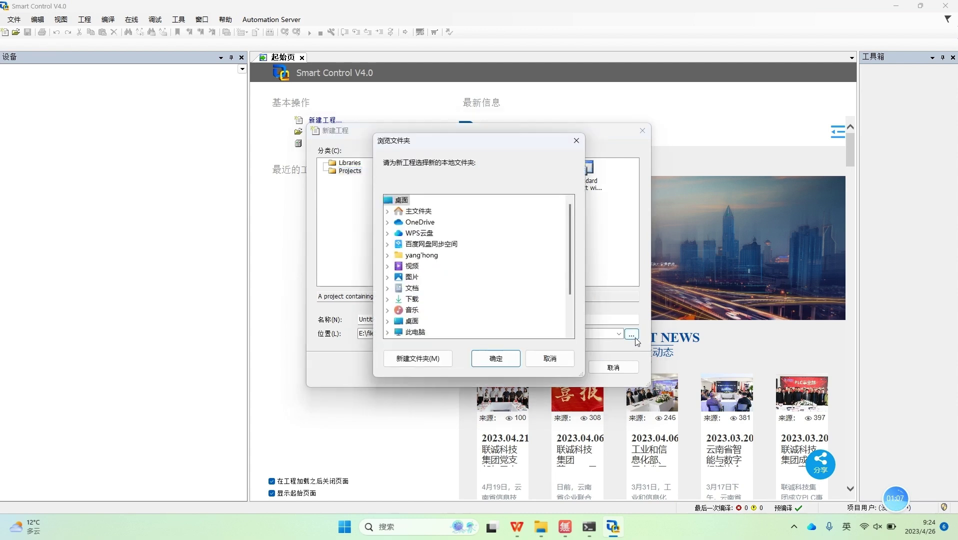
scroll(488, 267, down, 2)
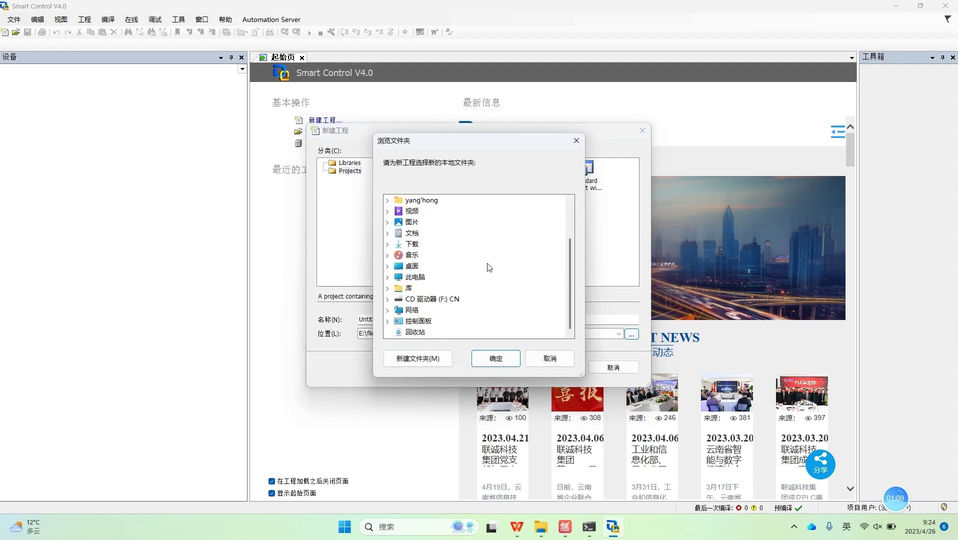
click(408, 223)
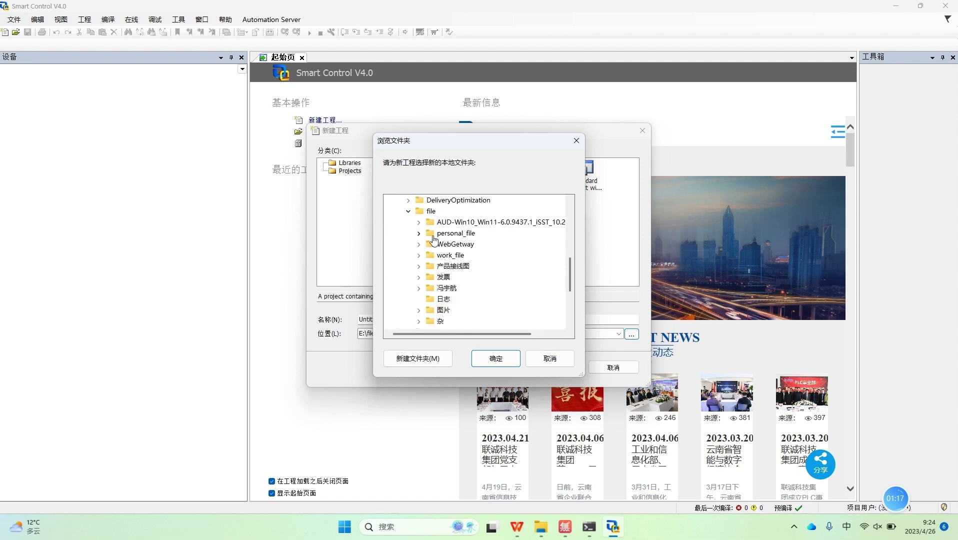
scroll(472, 270, down, 2)
scroll(481, 262, up, 2)
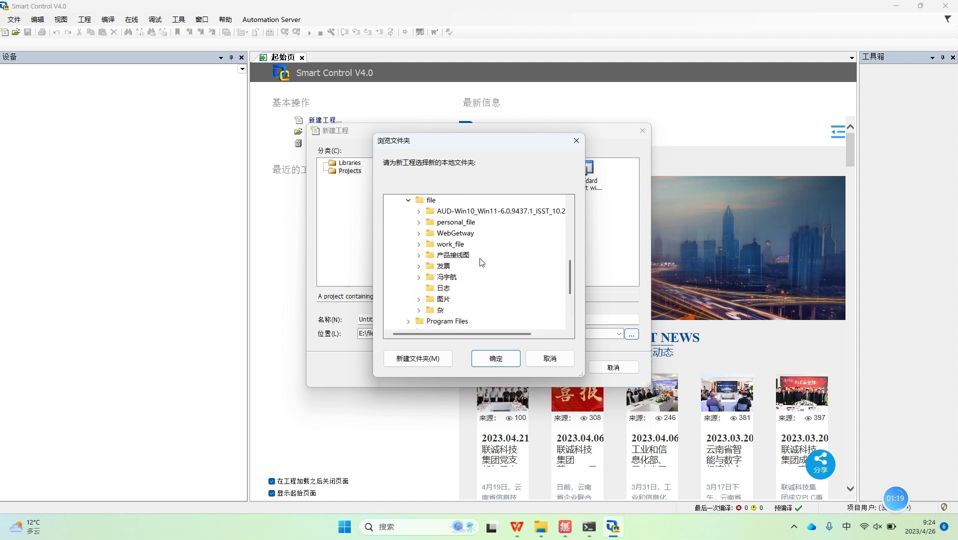
click(419, 244)
click(428, 244)
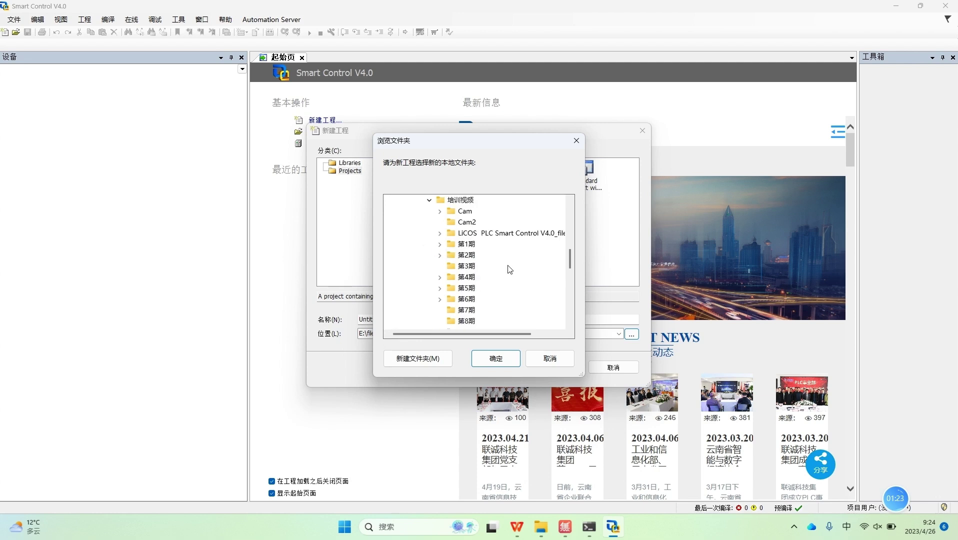
scroll(535, 272, down, 4)
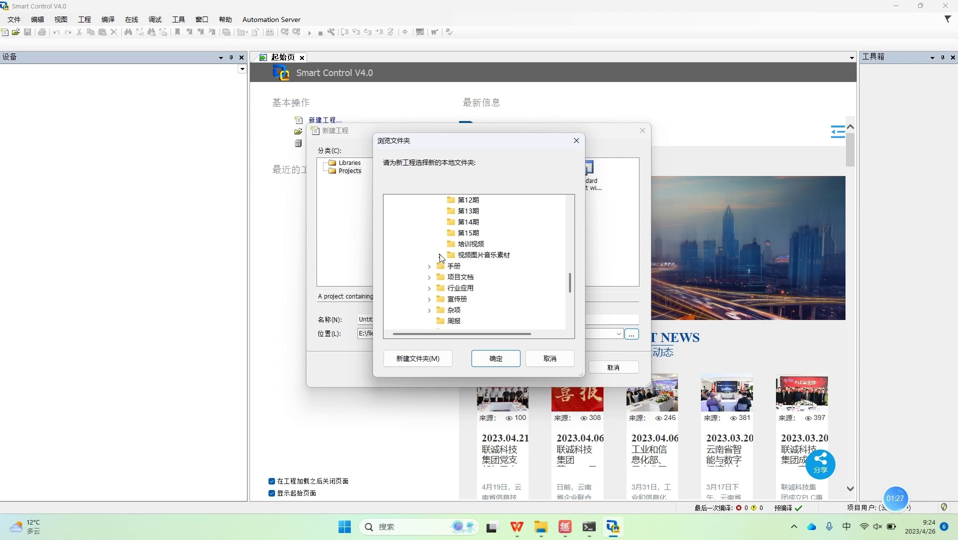
scroll(470, 264, up, 2)
scroll(470, 264, down, 3)
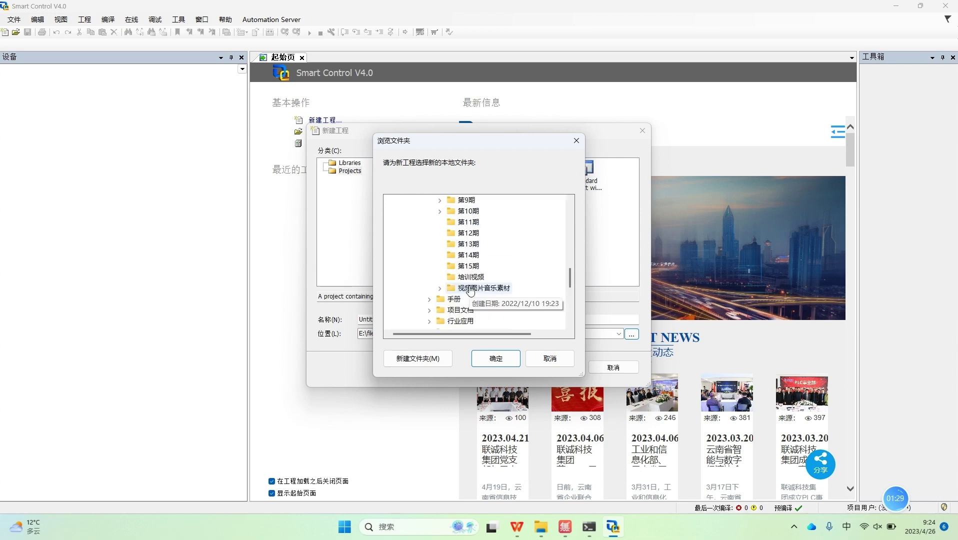
click(439, 288)
scroll(495, 289, down, 3)
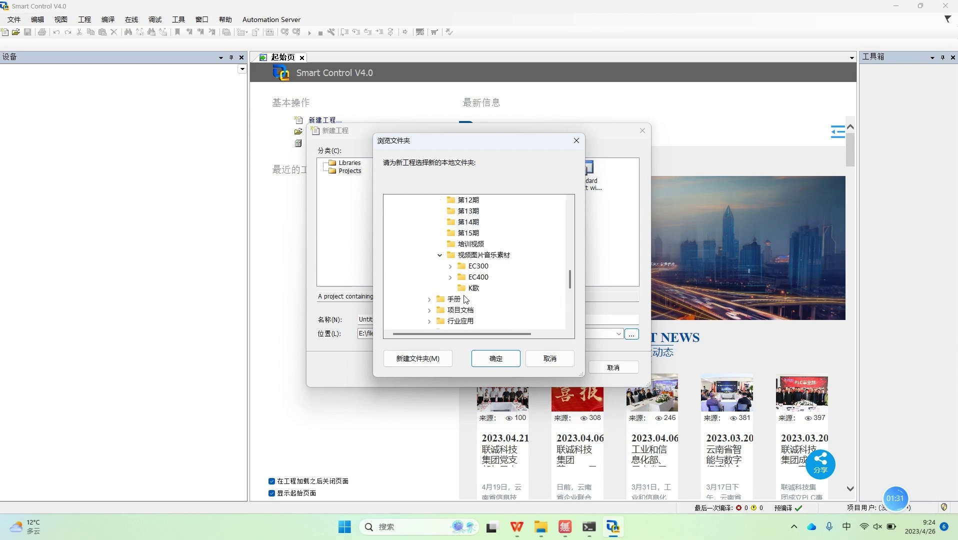
click(450, 277)
click(493, 302)
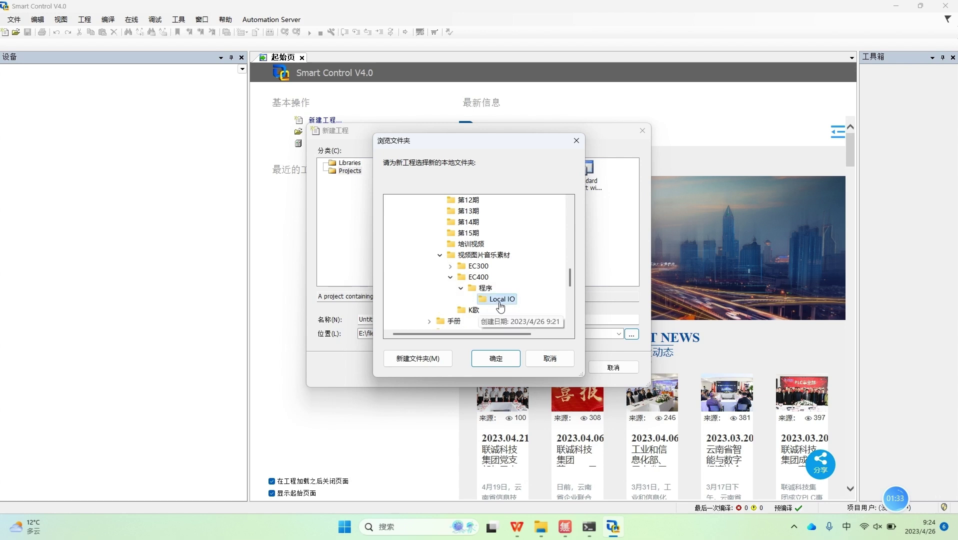
click(495, 358)
Step: Rename the project from Untitled1 to EC400_Loacal_IO and create it
double_click(409, 320)
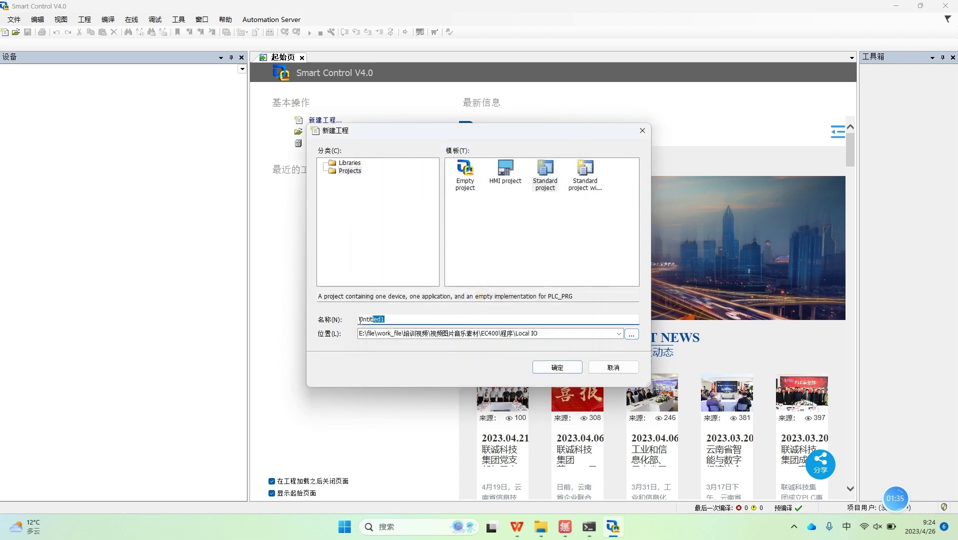
key(BackSpace)
text(E)
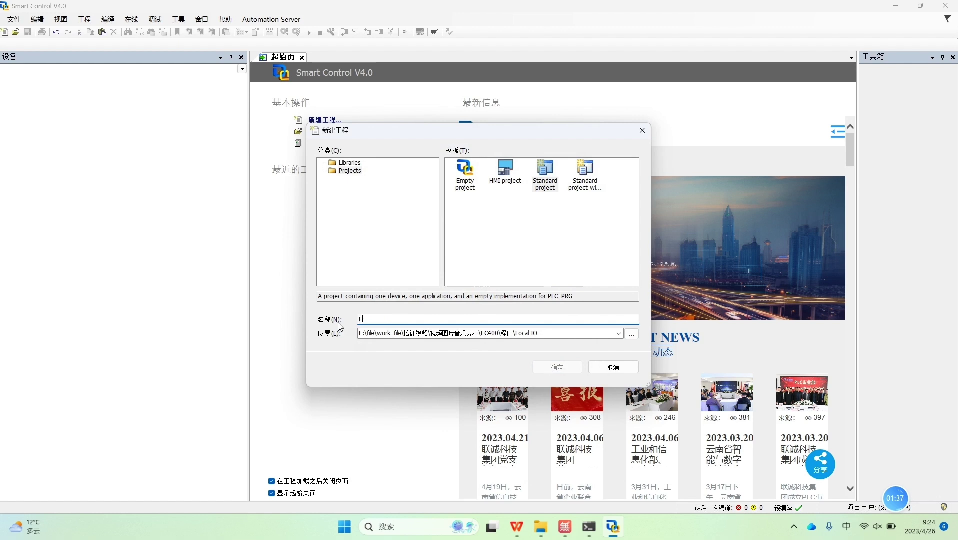
text(C400_)
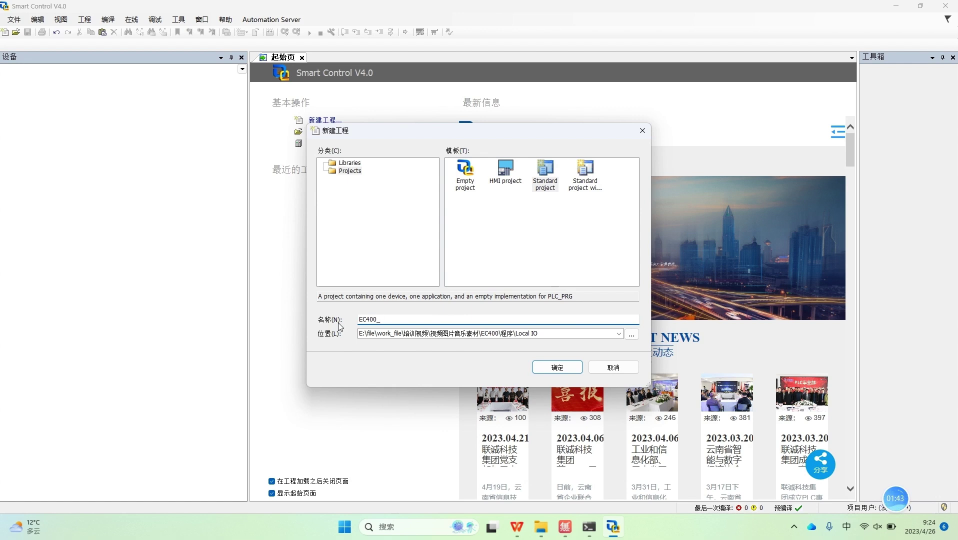
text(Loacal_IO)
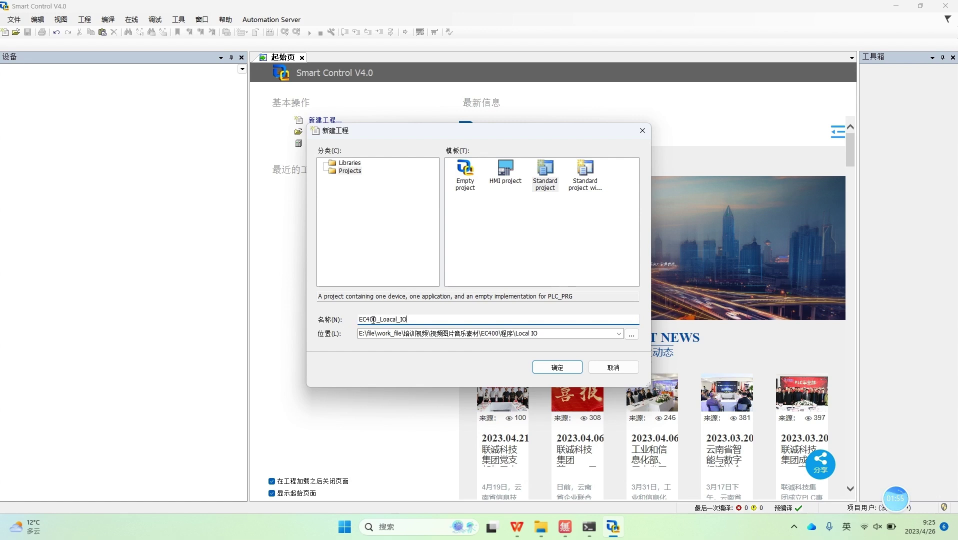
click(559, 366)
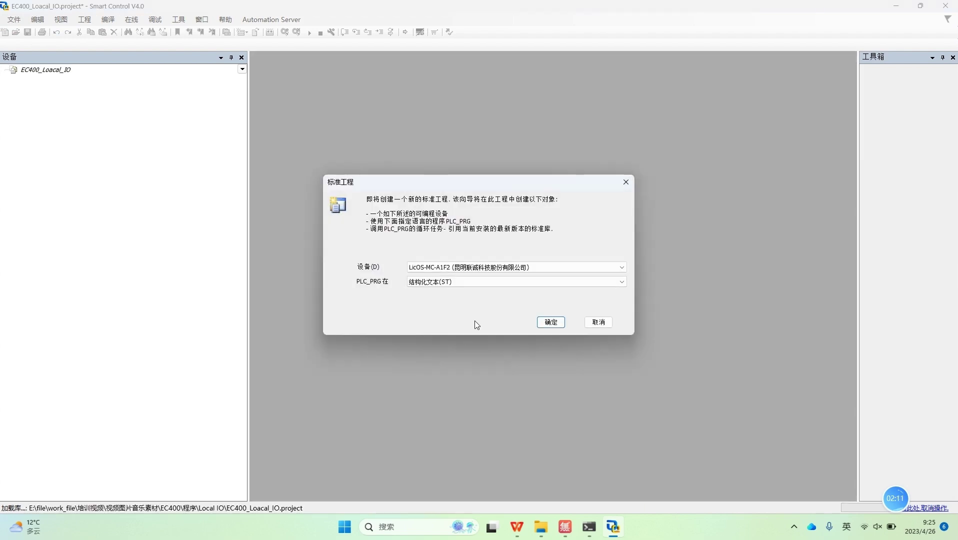
Step: Review the device list, keep LicOS-MC-A1F2, and bring the hardware camera view forward
click(536, 273)
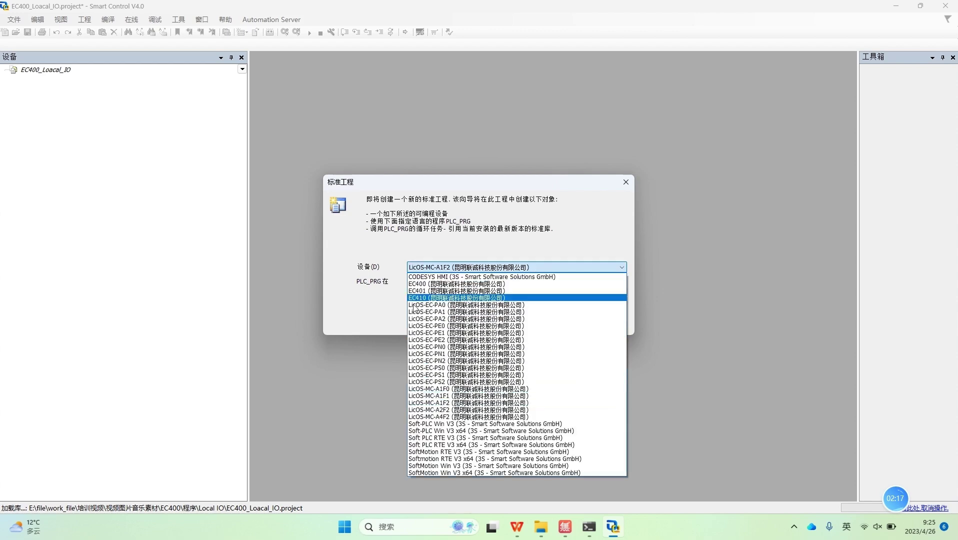
click(558, 176)
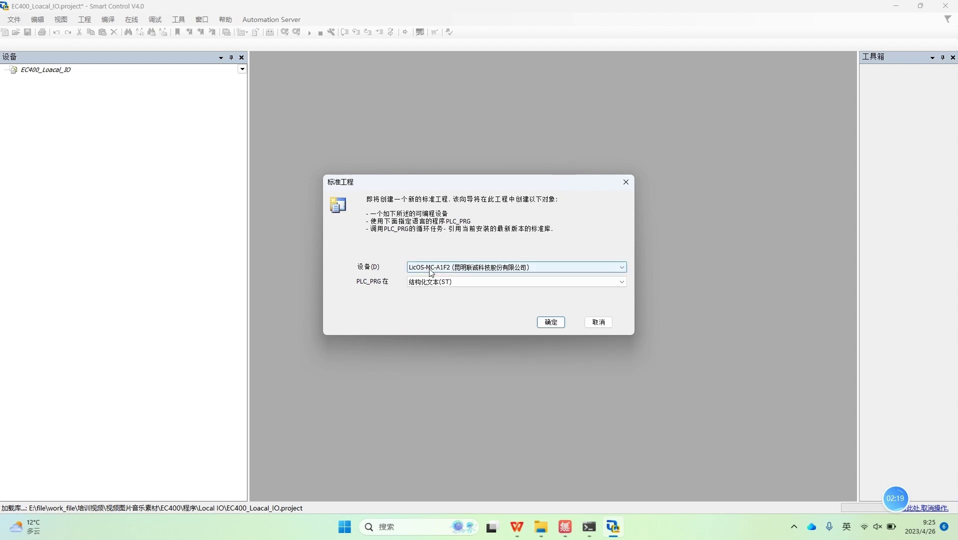
click(474, 270)
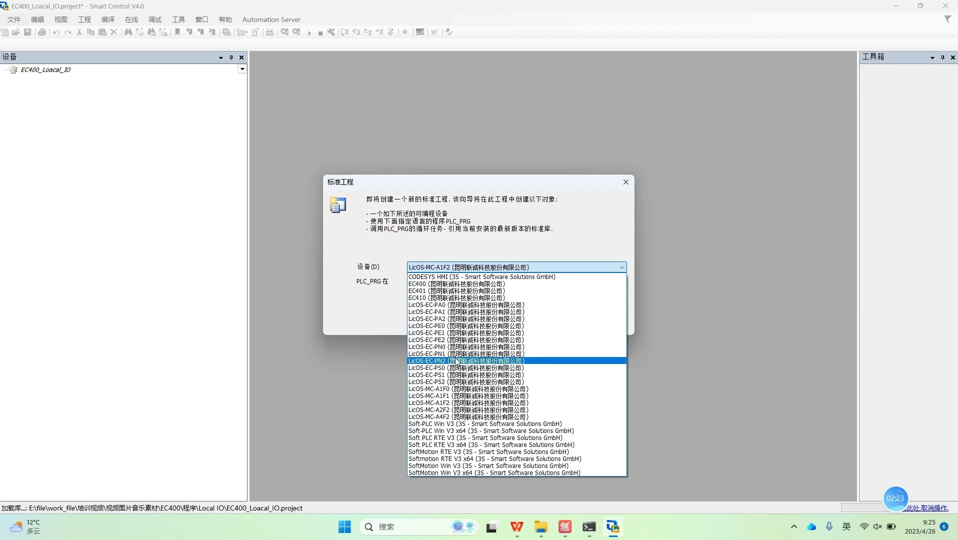
click(357, 399)
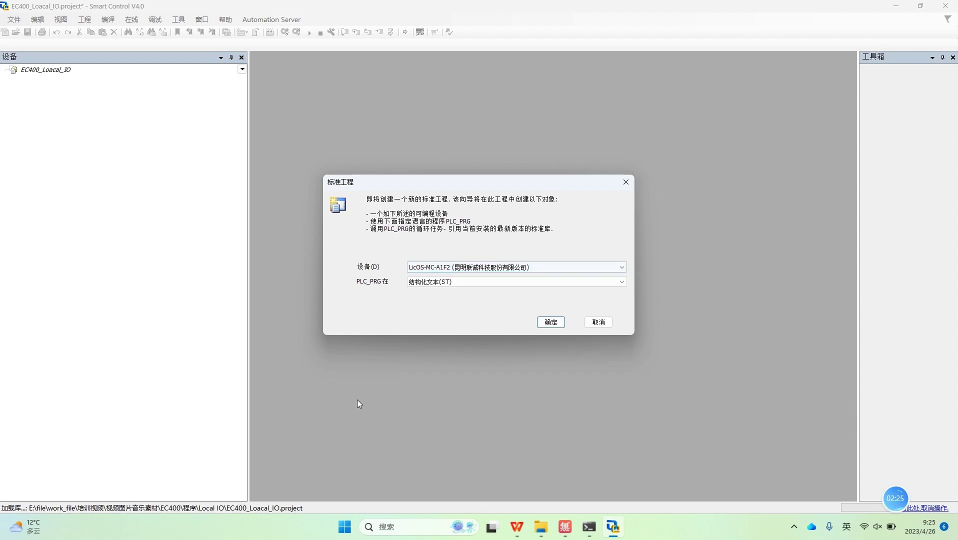
click(569, 522)
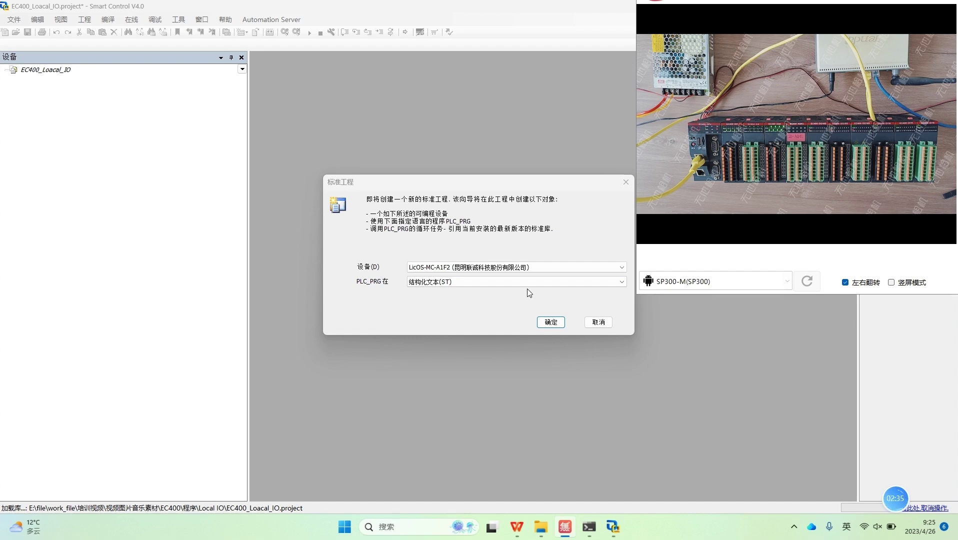
Step: Add a second virtual desktop and launch Microsoft Edge on it
click(491, 533)
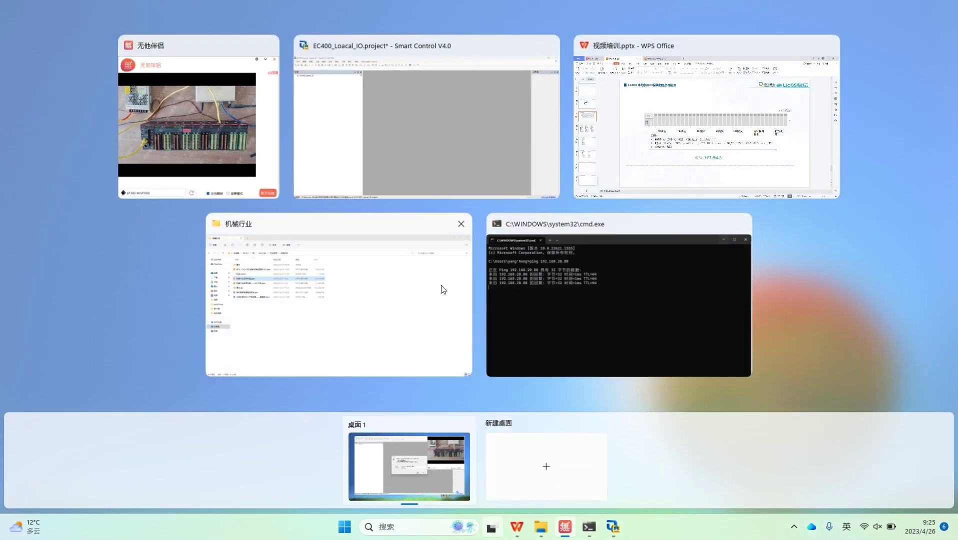
click(525, 472)
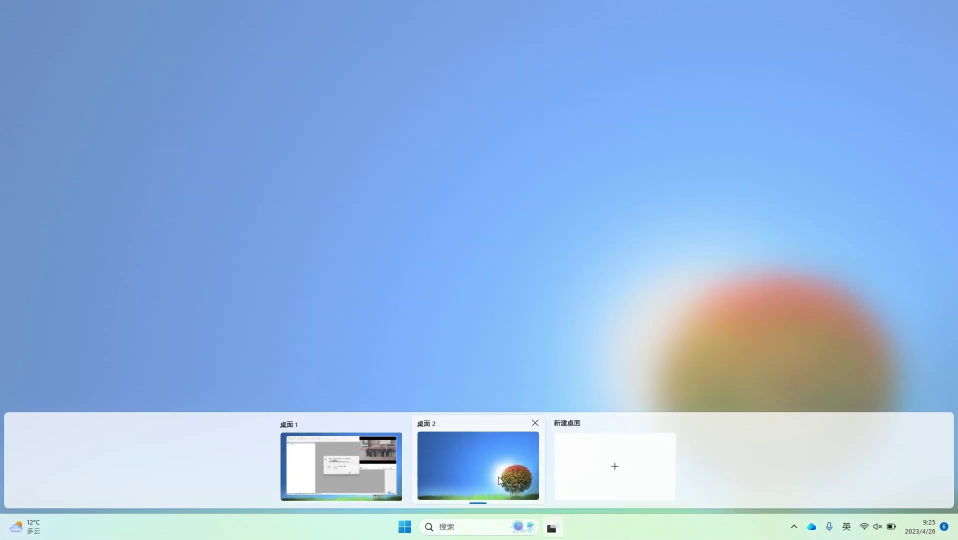
click(499, 477)
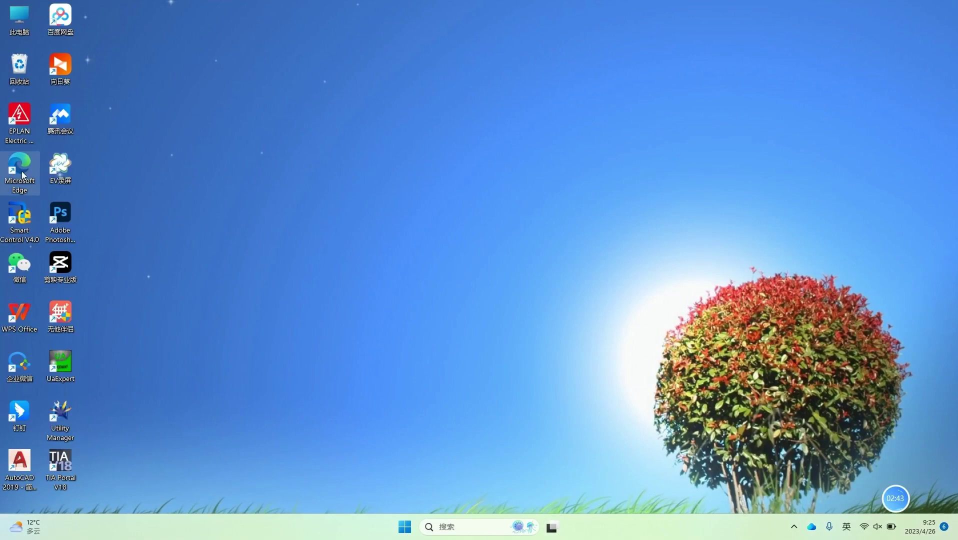
double_click(20, 167)
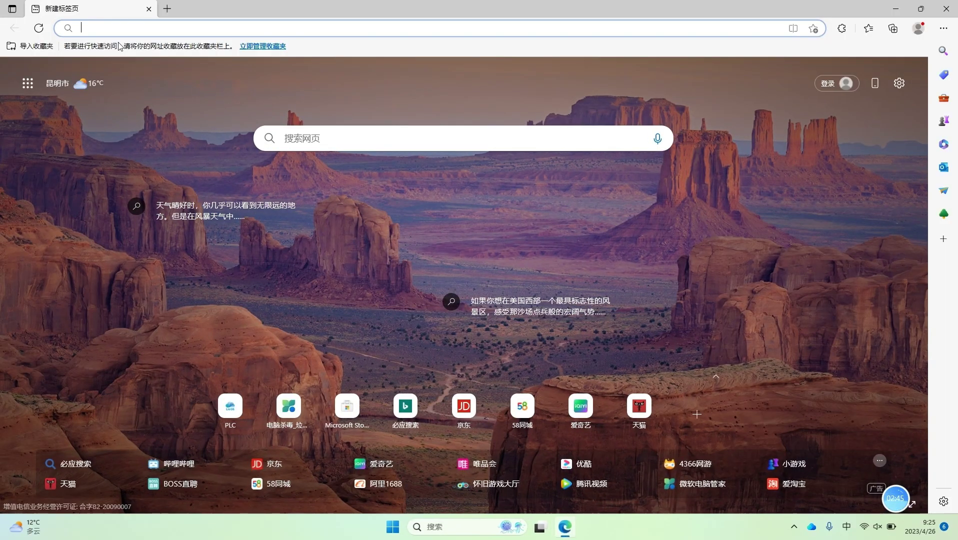
click(120, 31)
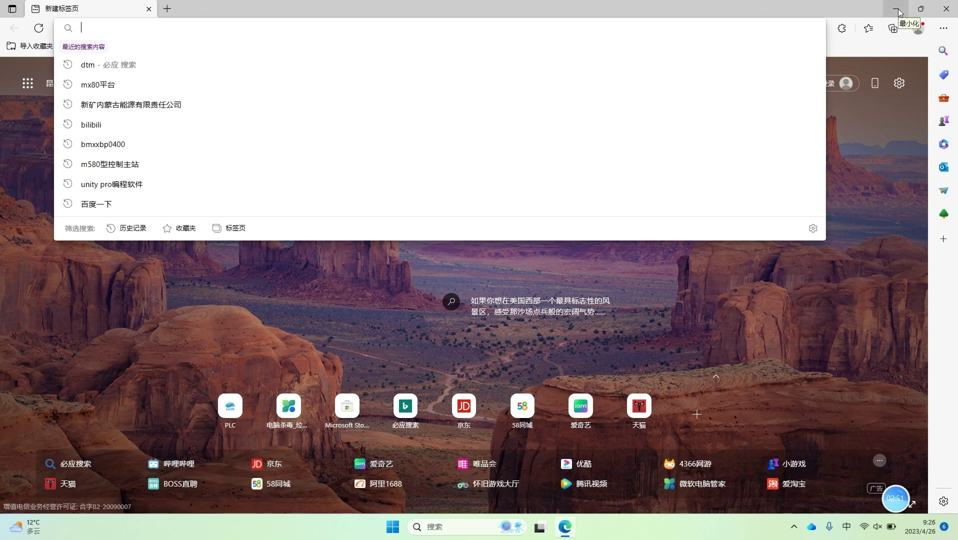
Step: Switch over to the Smart Control desktop, then return to the Edge desktop
click(538, 528)
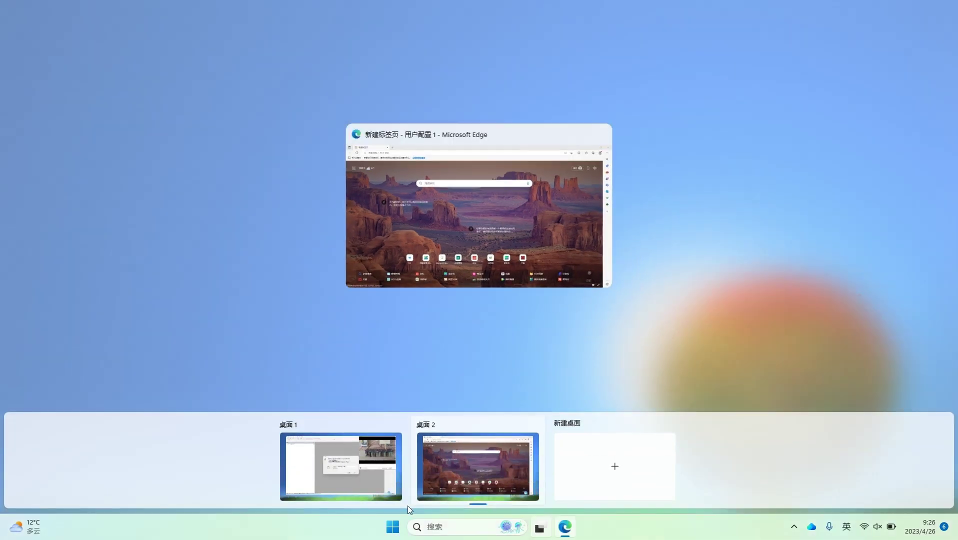
click(344, 491)
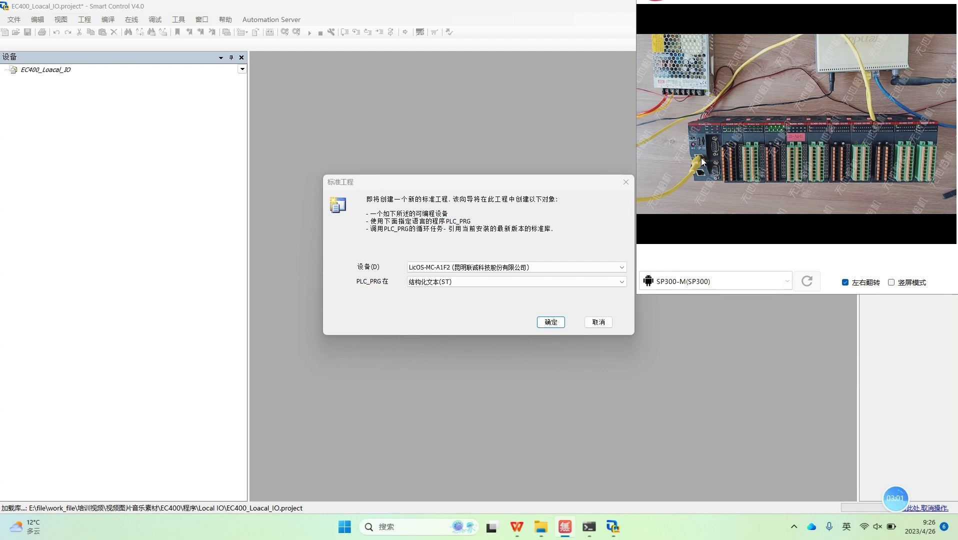
click(492, 529)
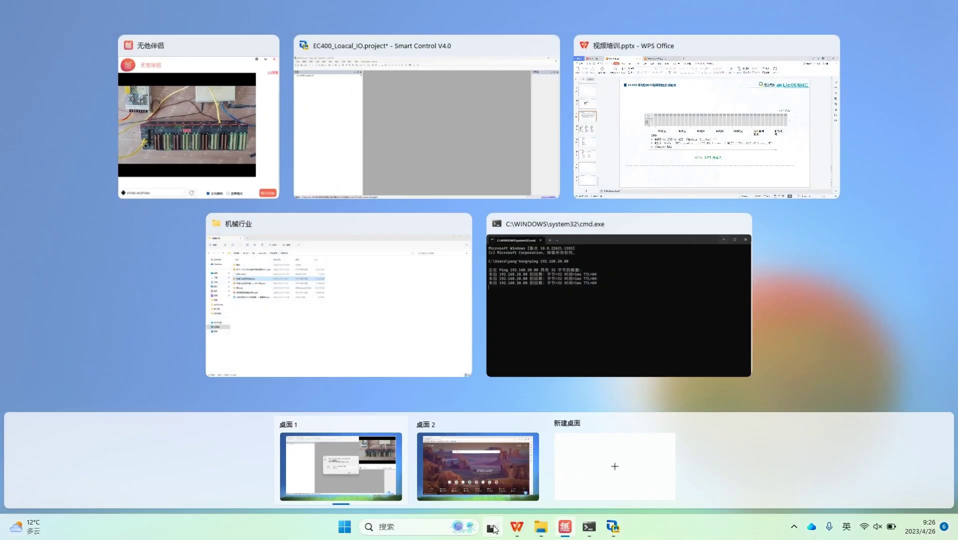
click(465, 456)
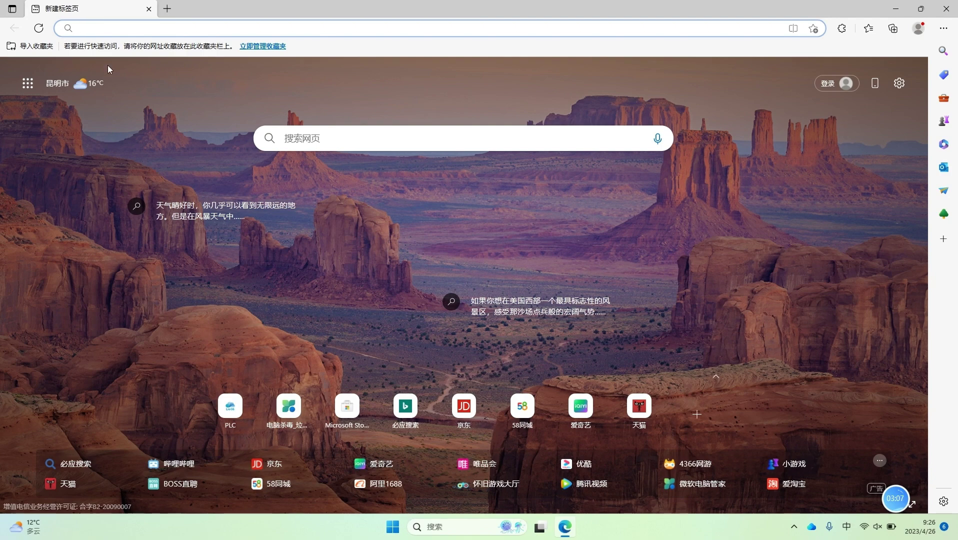
Step: Load the autocompleted PLC-Web address 192.168.20.80:8090 in Edge
text(192)
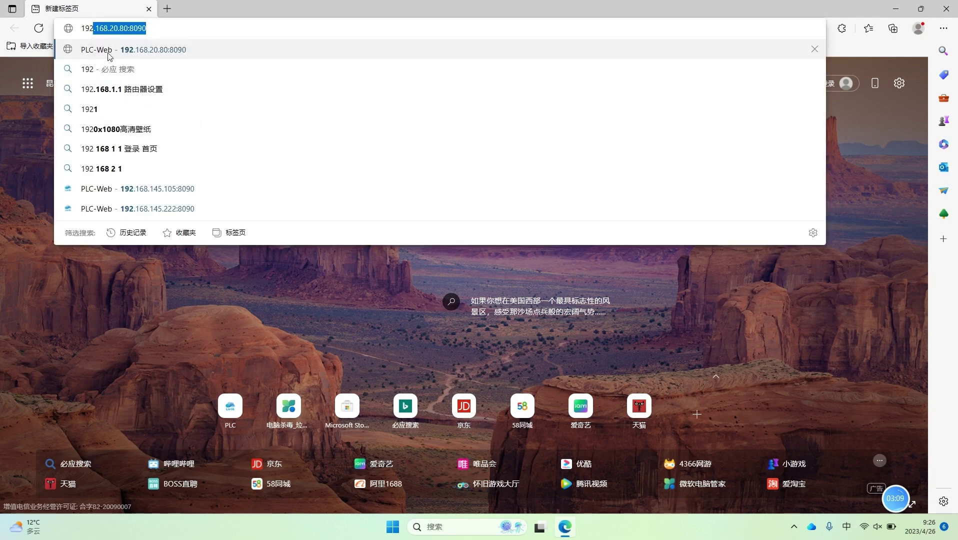
key(Return)
drag(82, 28, 128, 29)
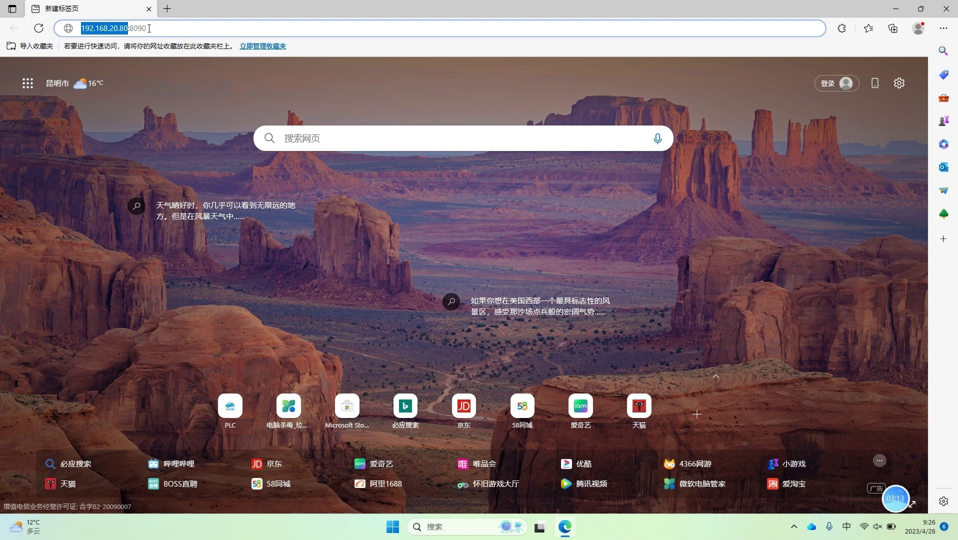
click(142, 28)
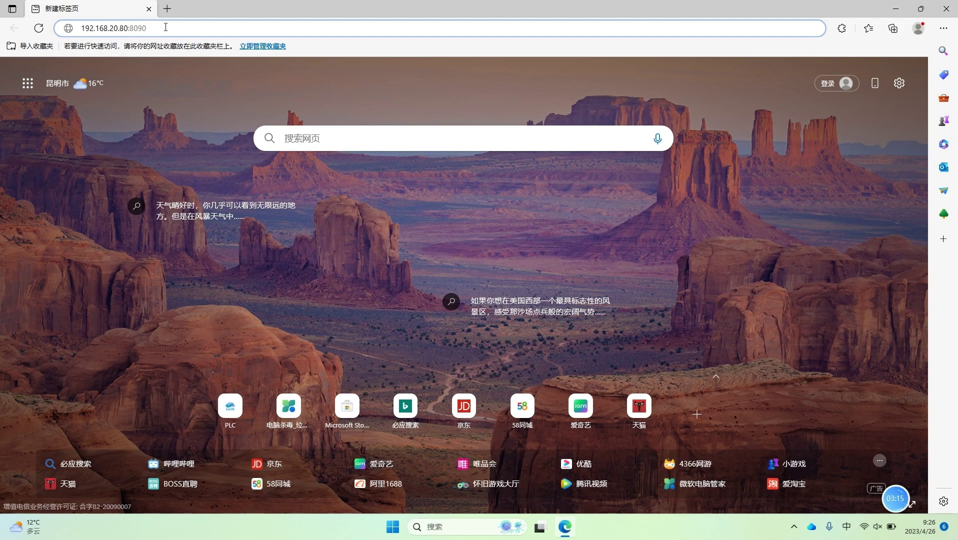
key(Return)
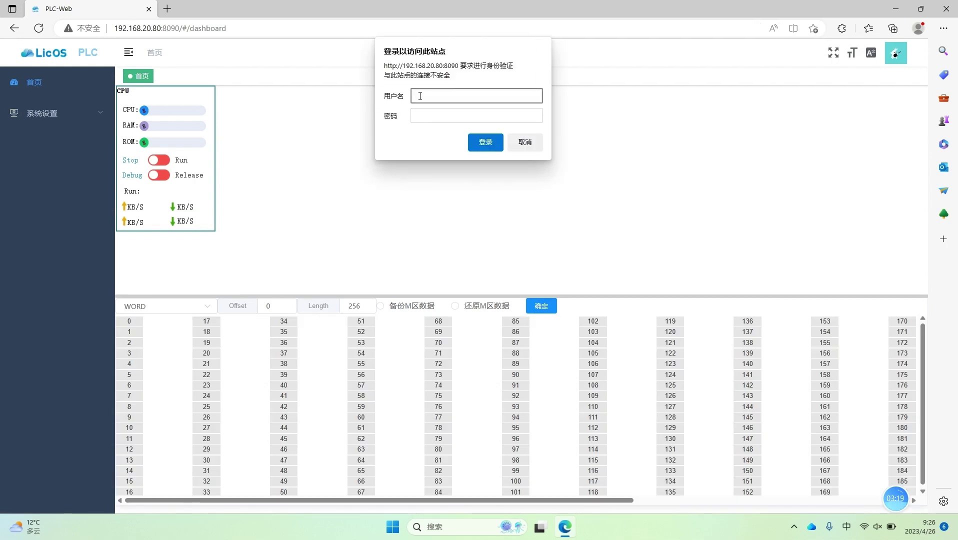
Step: Sign in to PLC-Web with the administrator username and password
text(ADMIN)
key(BackSpace)
text(admin)
key(Return)
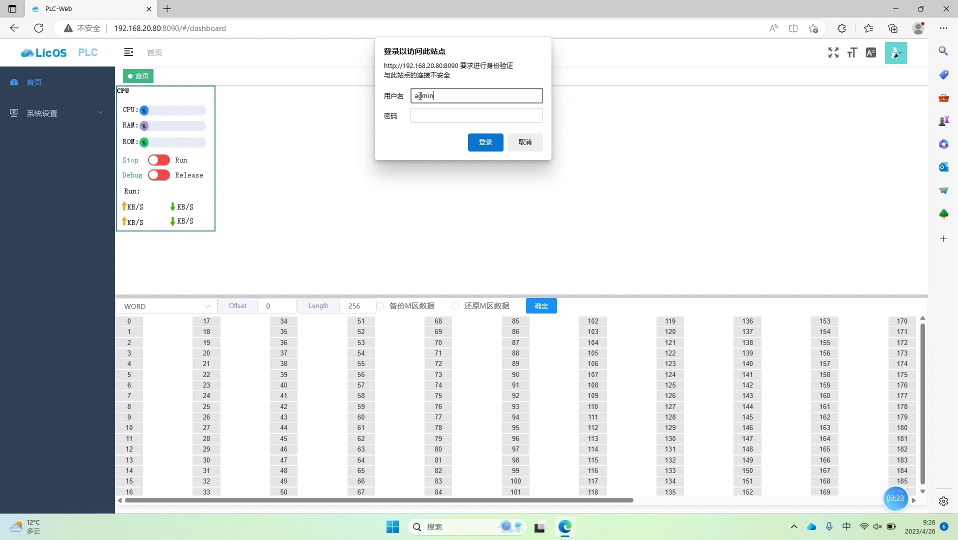
click(425, 121)
text(admin)
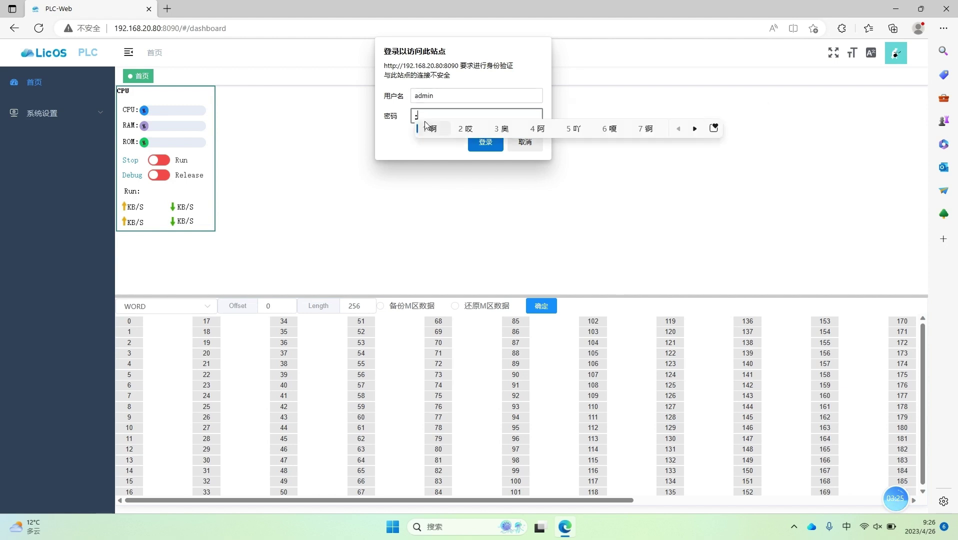
key(Return)
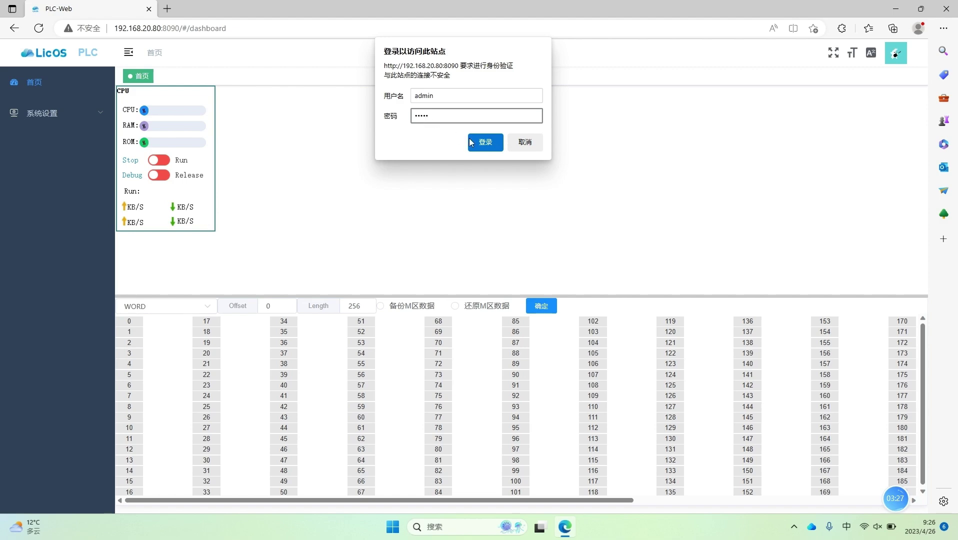
click(472, 142)
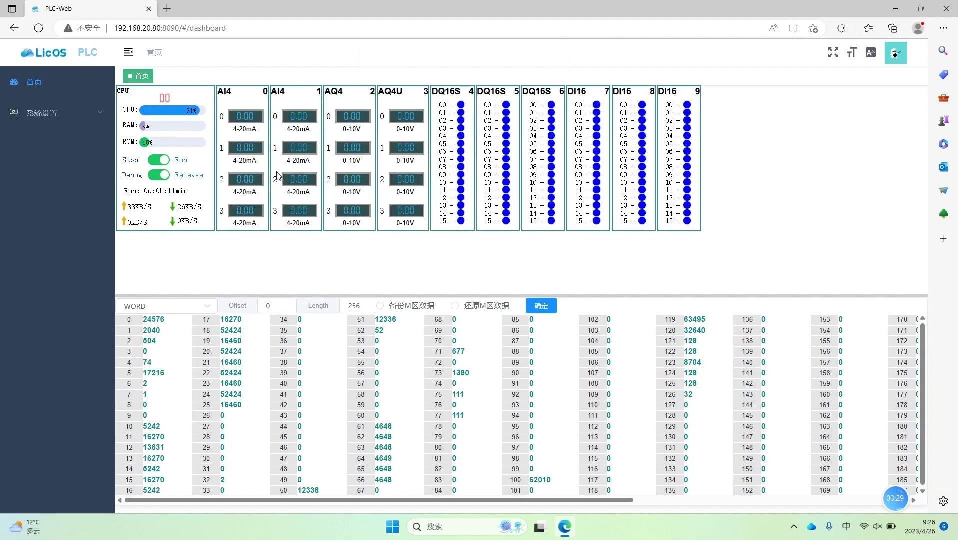
Step: Under 系统设置, open CPU型号 to see EC400-CPU4220B-PA2 mapped to LicOS-EC-PA2
click(93, 122)
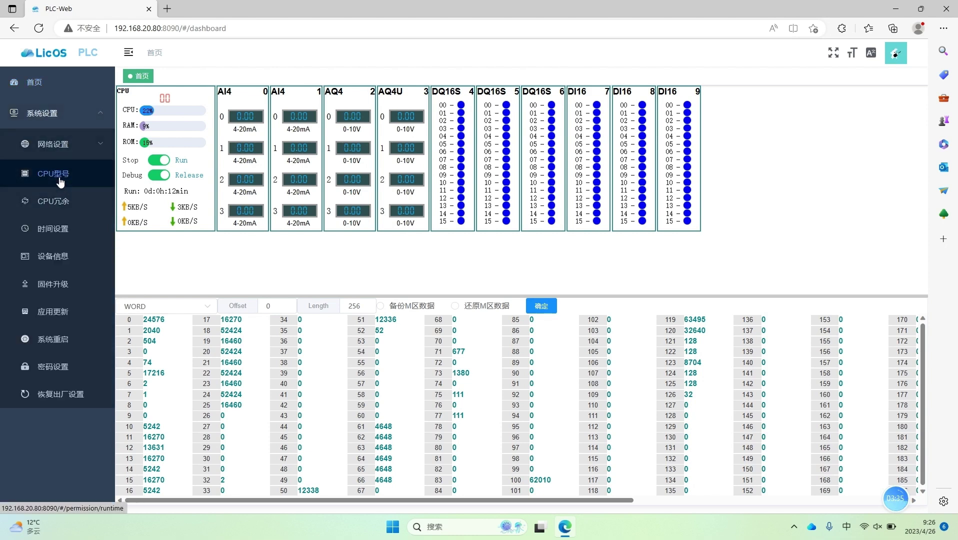
click(39, 28)
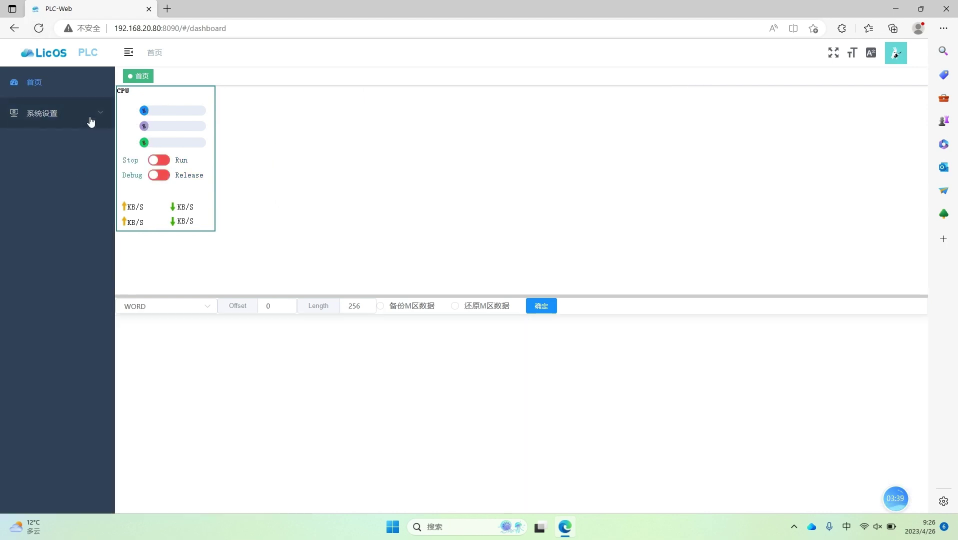
click(87, 120)
click(68, 176)
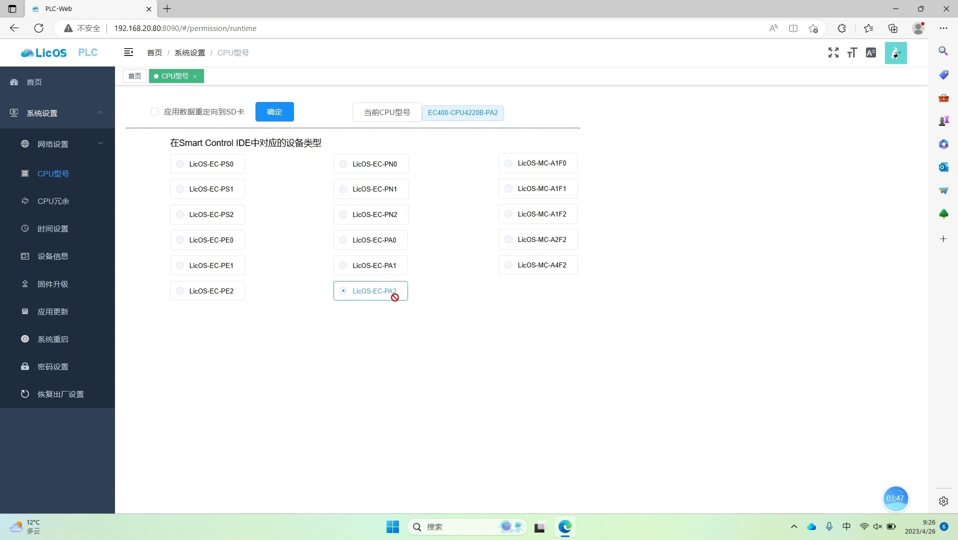
click(541, 526)
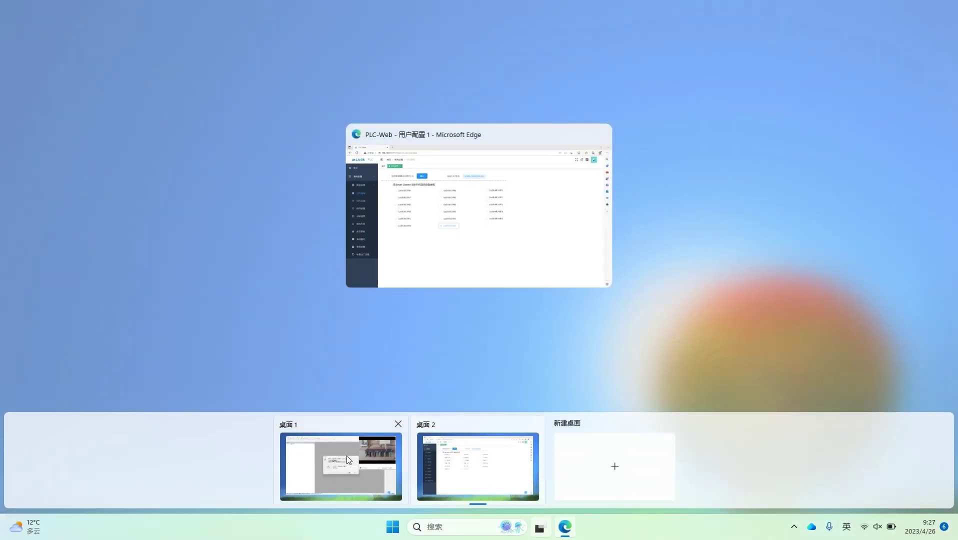
Step: Back in Smart Control, set the device to LicOS-EC-PA2, keep PLC_PRG in ST, and confirm
click(347, 456)
click(607, 269)
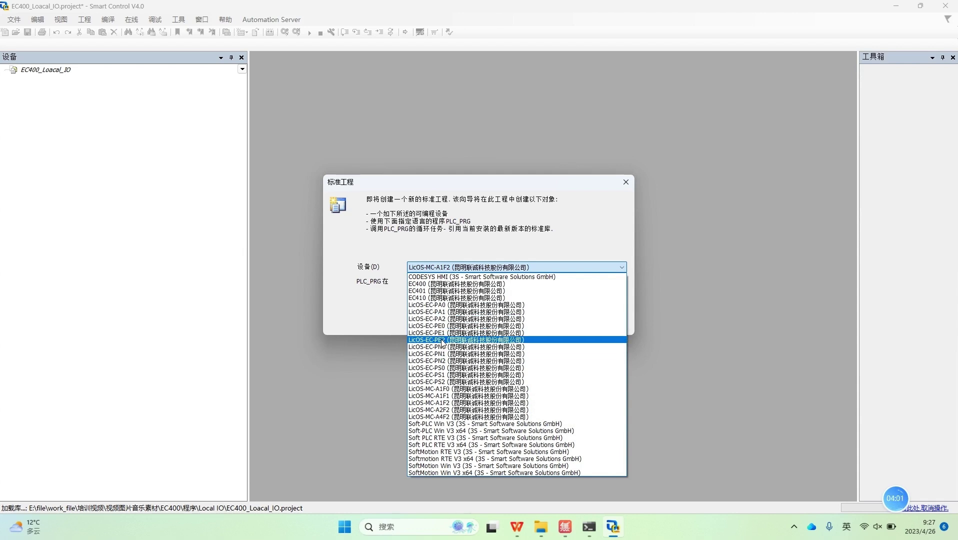
click(440, 321)
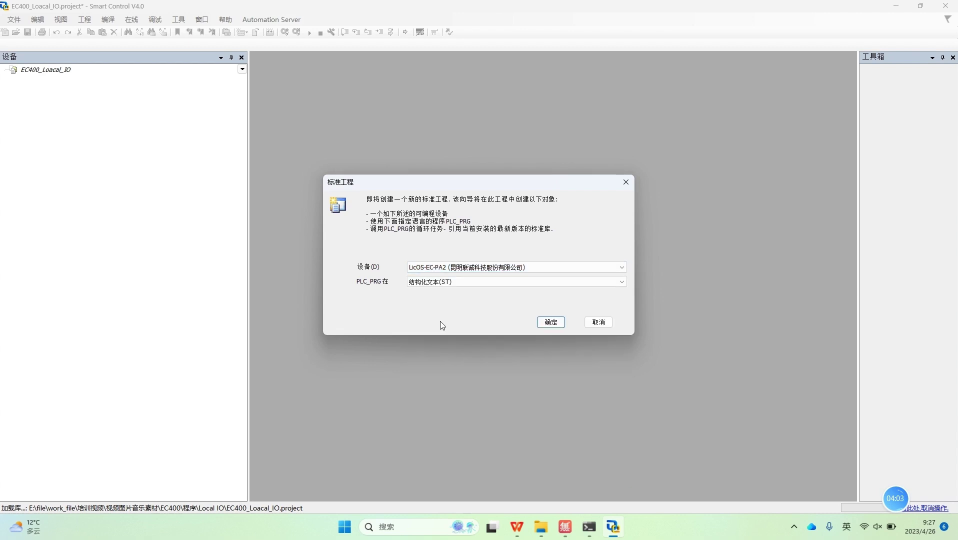
click(499, 282)
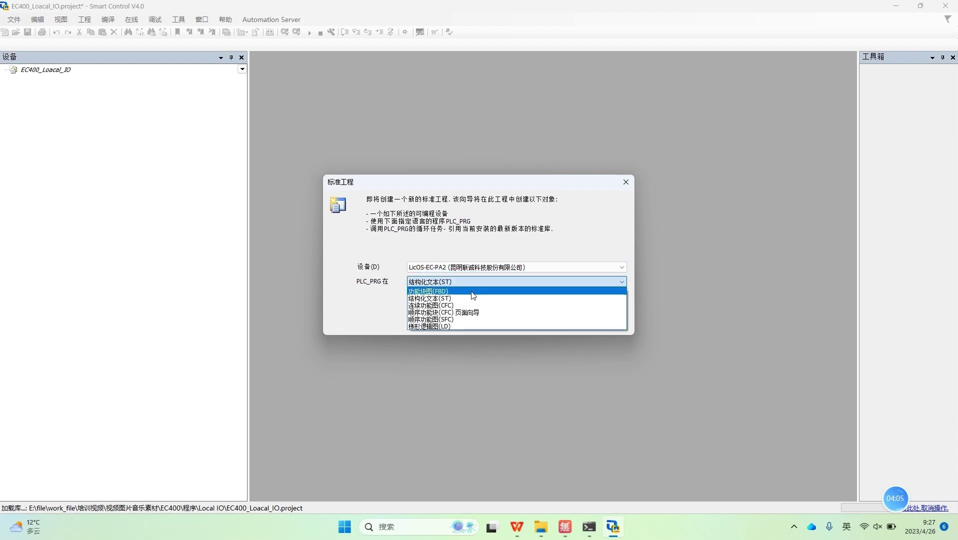
click(451, 296)
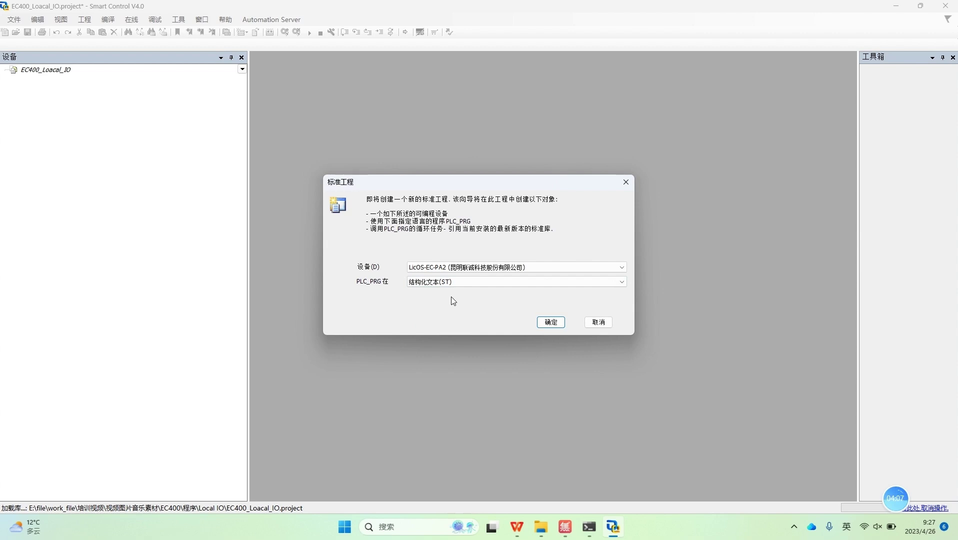
click(546, 323)
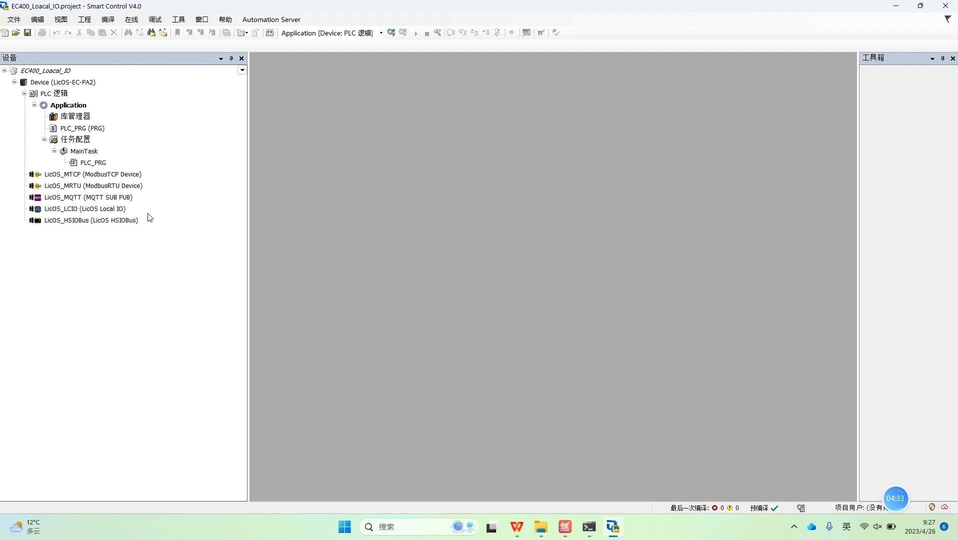
click(90, 223)
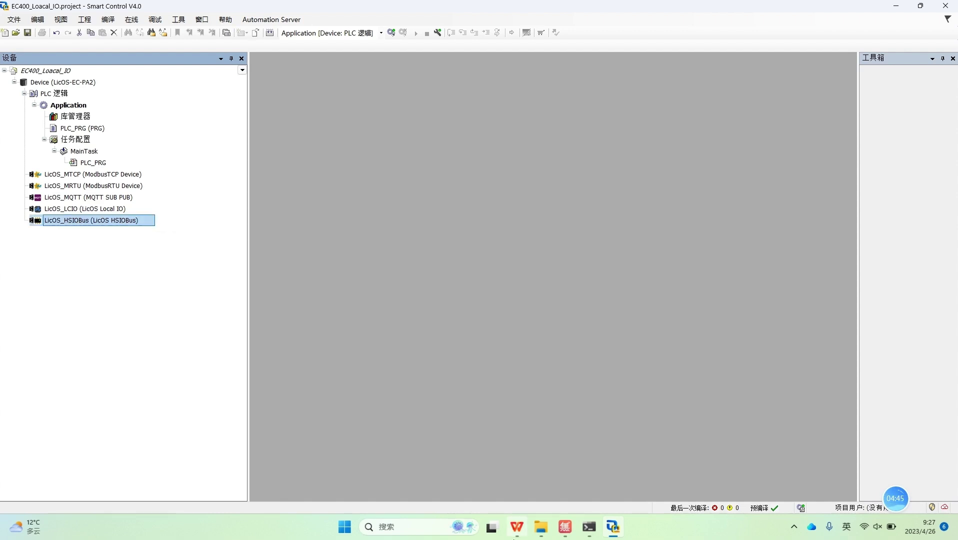
click(564, 527)
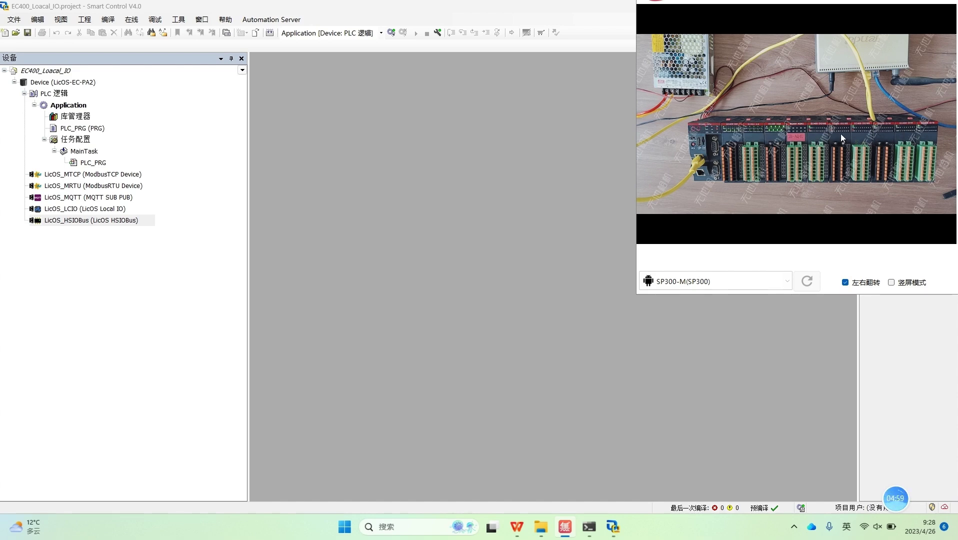
click(150, 341)
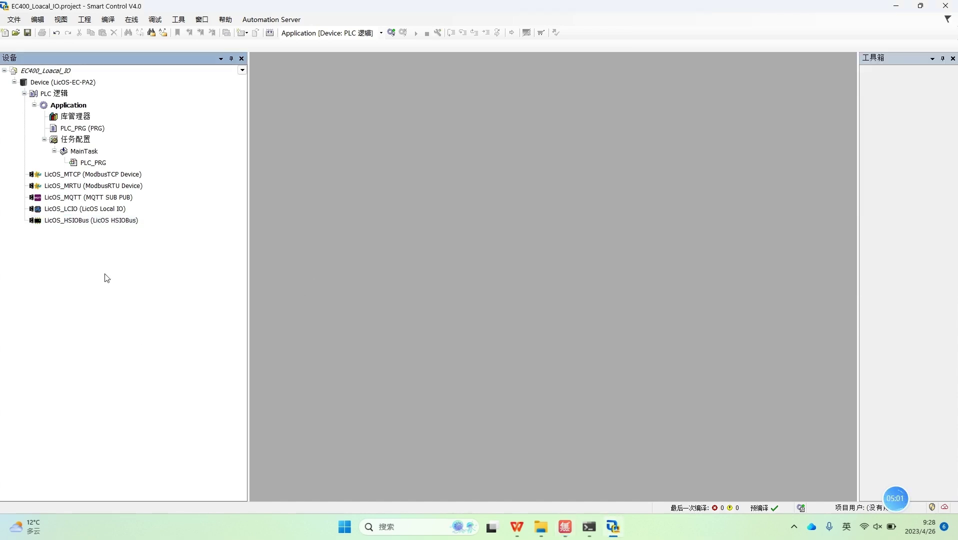
click(74, 223)
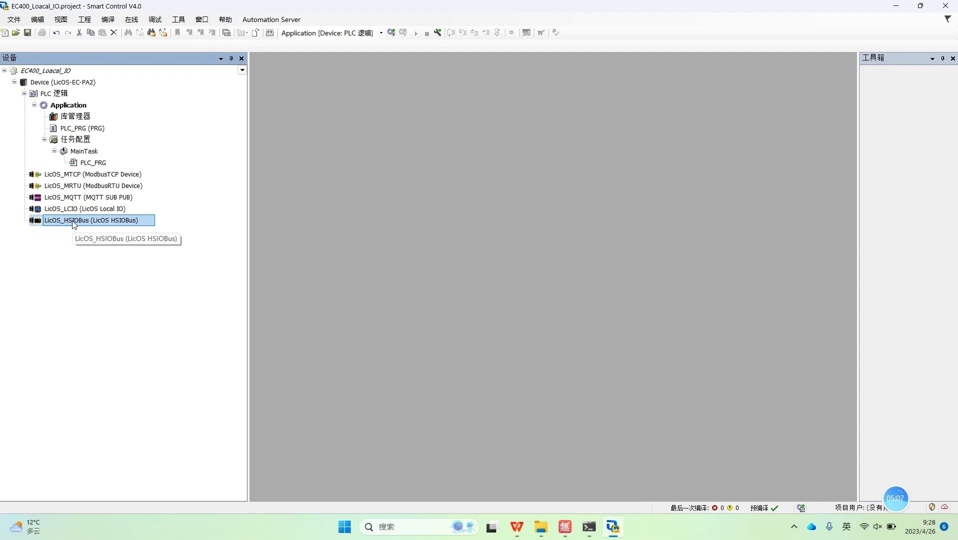
Step: Update the LicOS_HSIOBus node to the LicOS HSIOBus 1.0.0.1 device
right_click(73, 222)
click(124, 380)
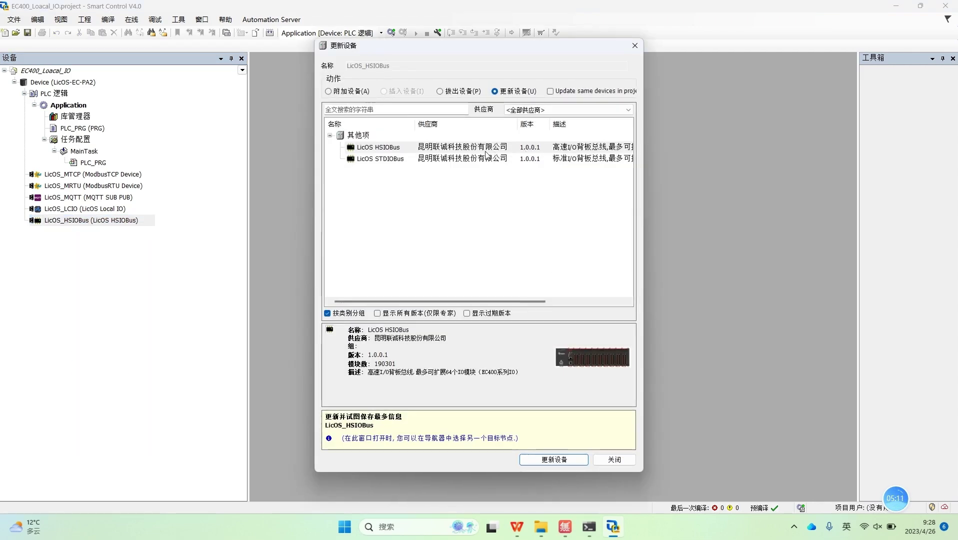
click(475, 159)
click(469, 149)
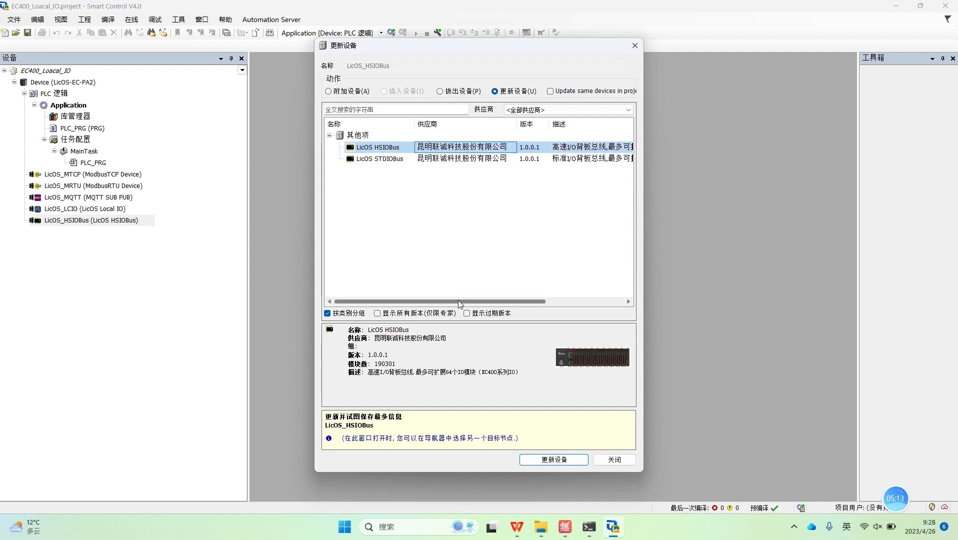
drag(458, 300, 538, 302)
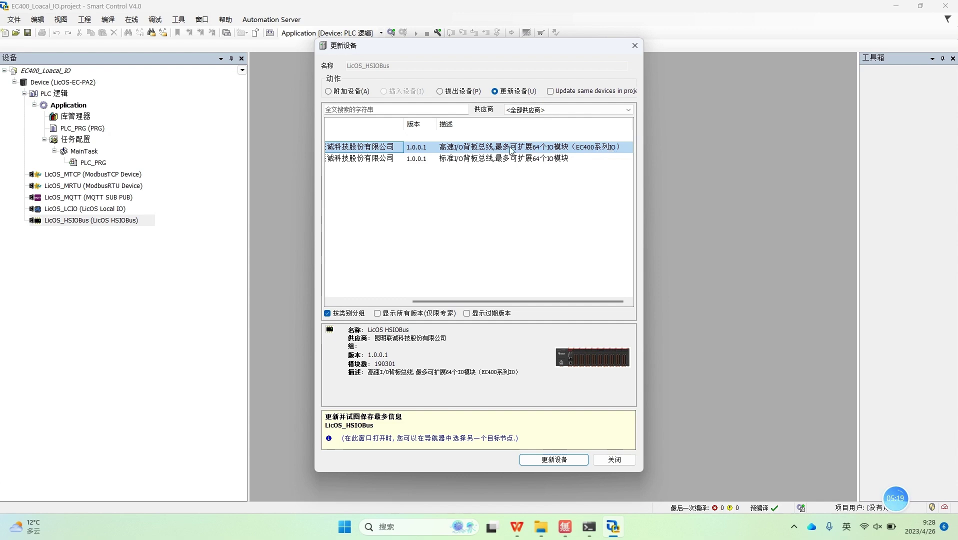
click(552, 461)
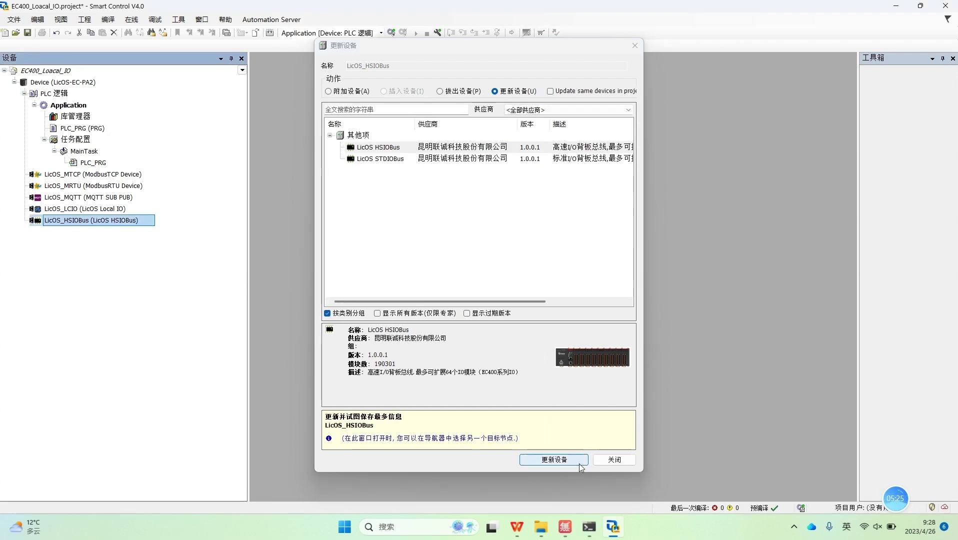
click(622, 459)
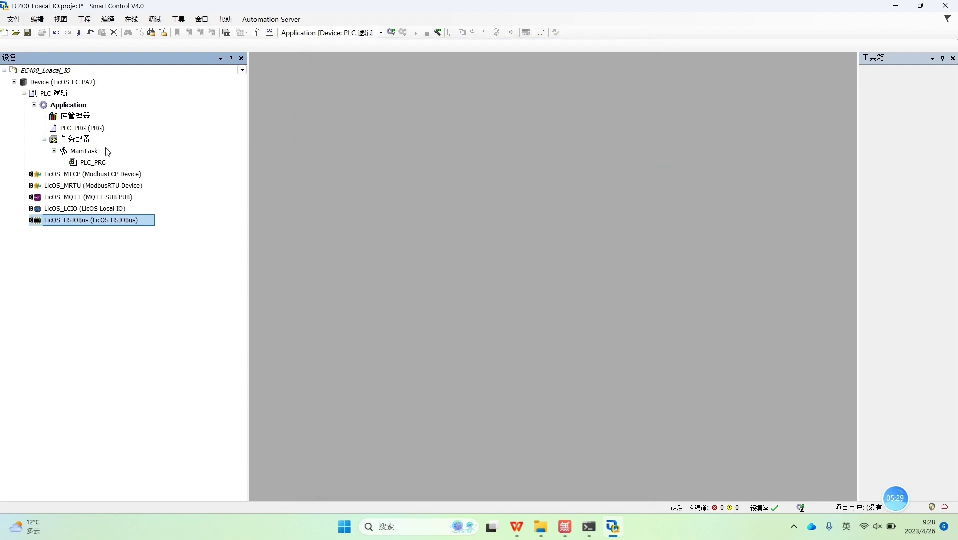
Step: Scan the network and set EC400-CPU4220B-PA2 (192.168.20.80) as the Device's communication target
click(84, 83)
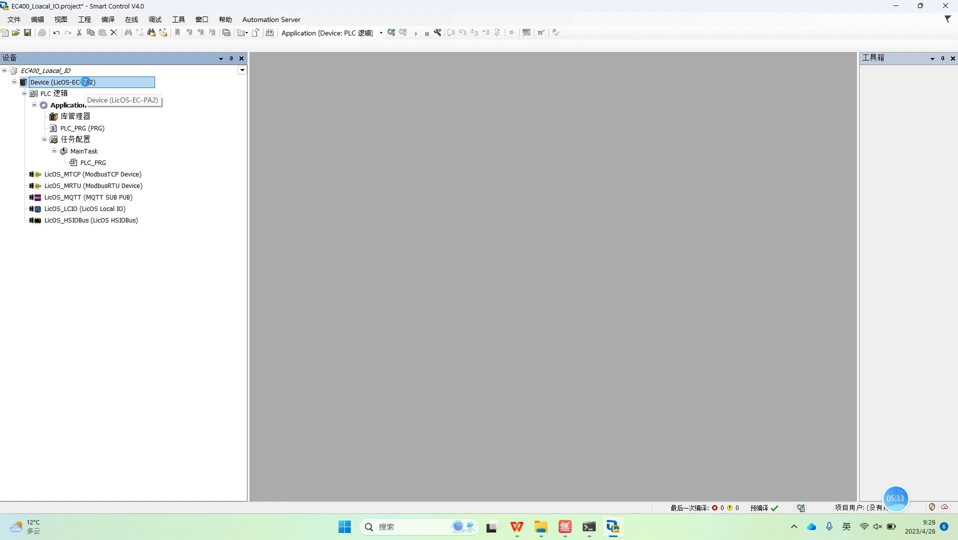
double_click(83, 81)
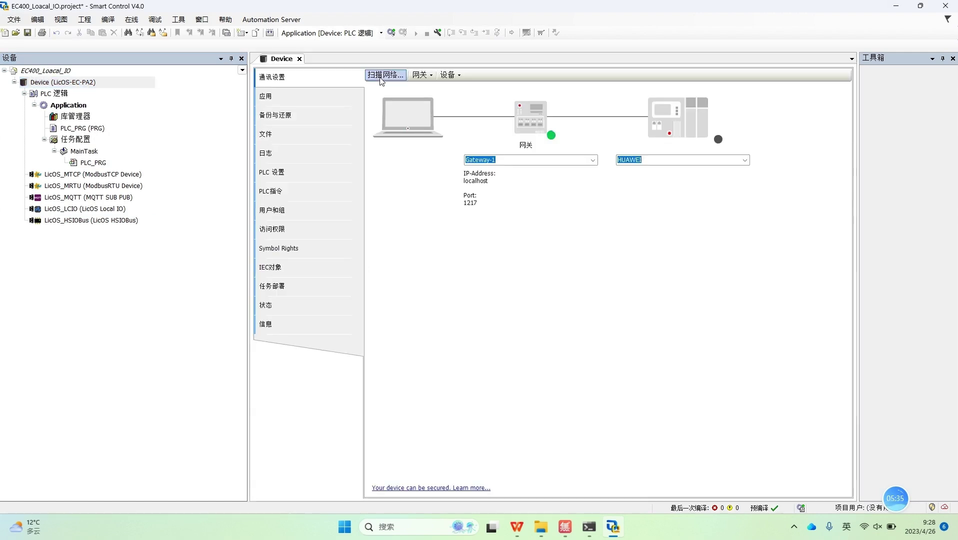
click(381, 76)
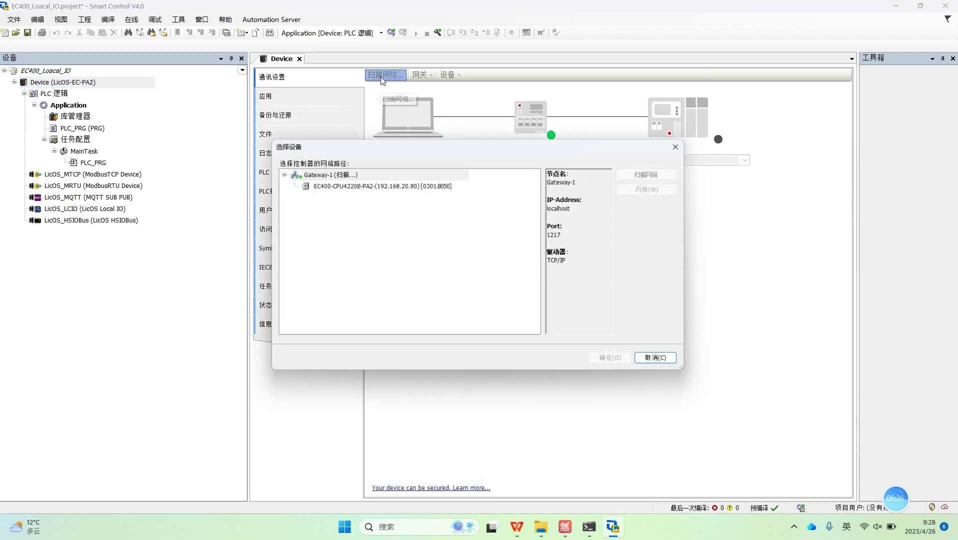
click(368, 185)
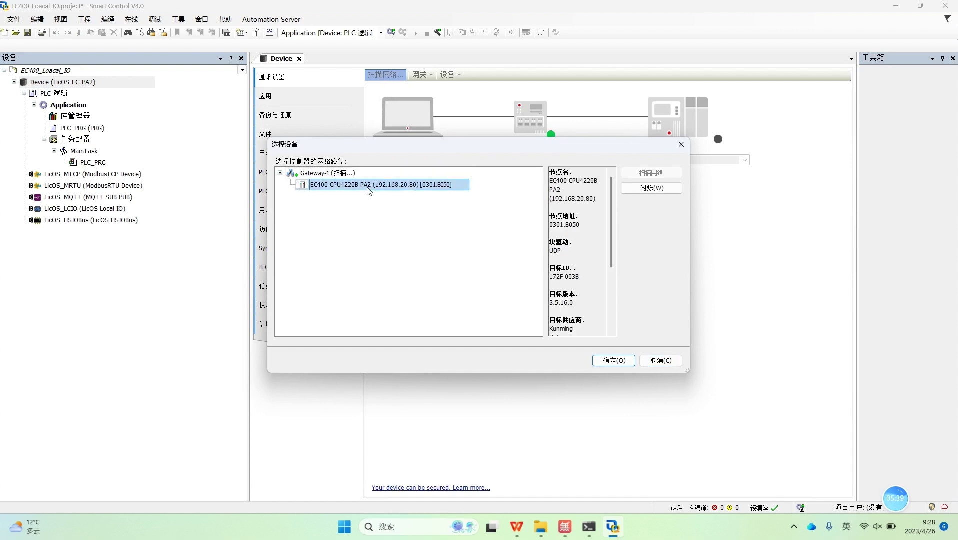
click(613, 360)
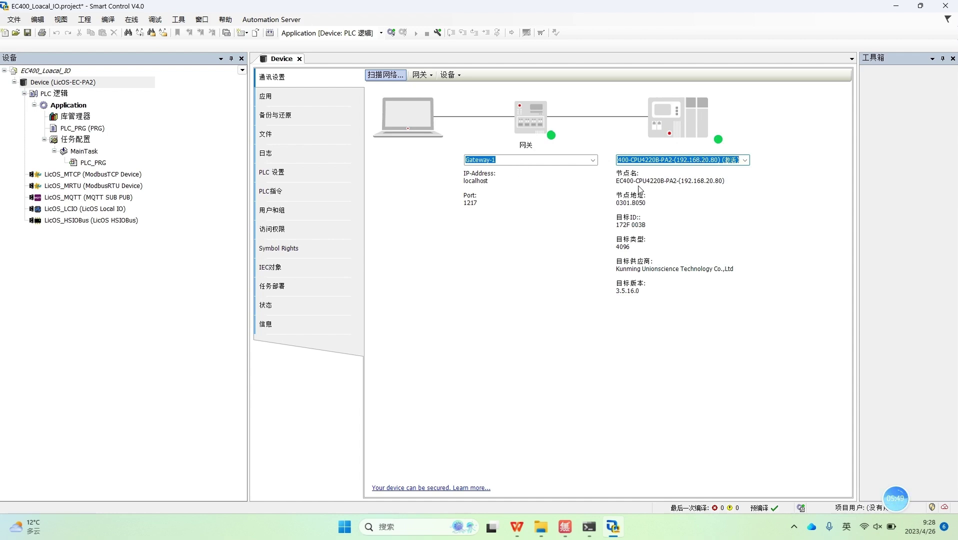
click(299, 59)
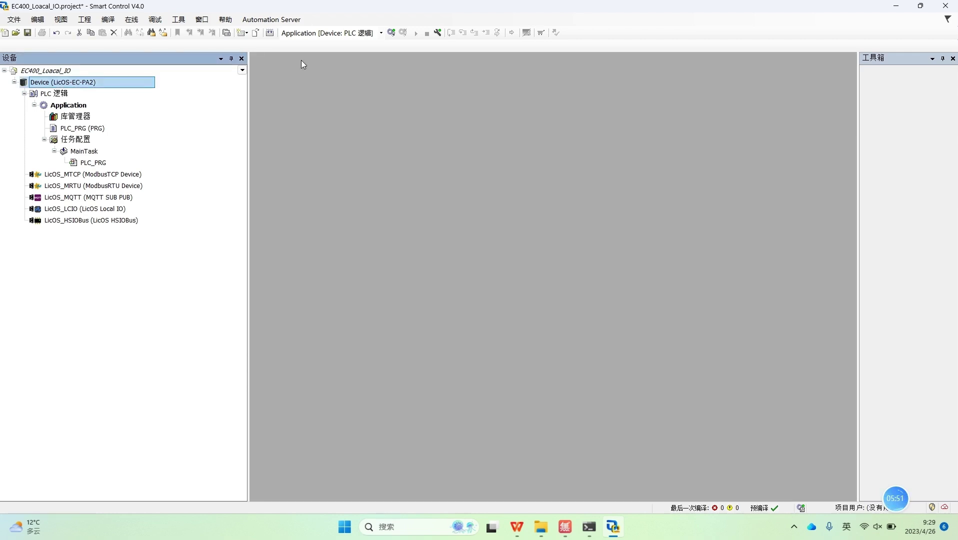
Step: Log in to the PLC and confirm downloading the new application code
click(390, 33)
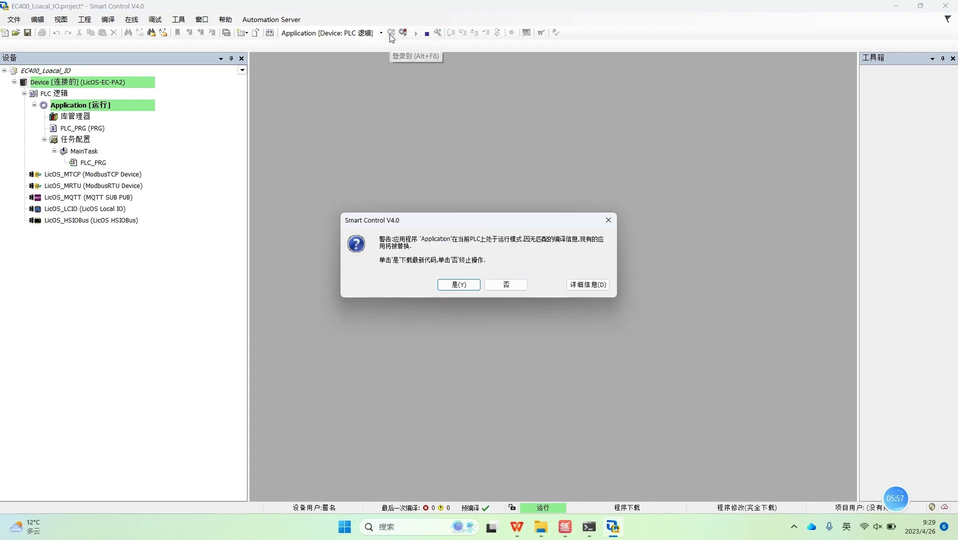
click(469, 283)
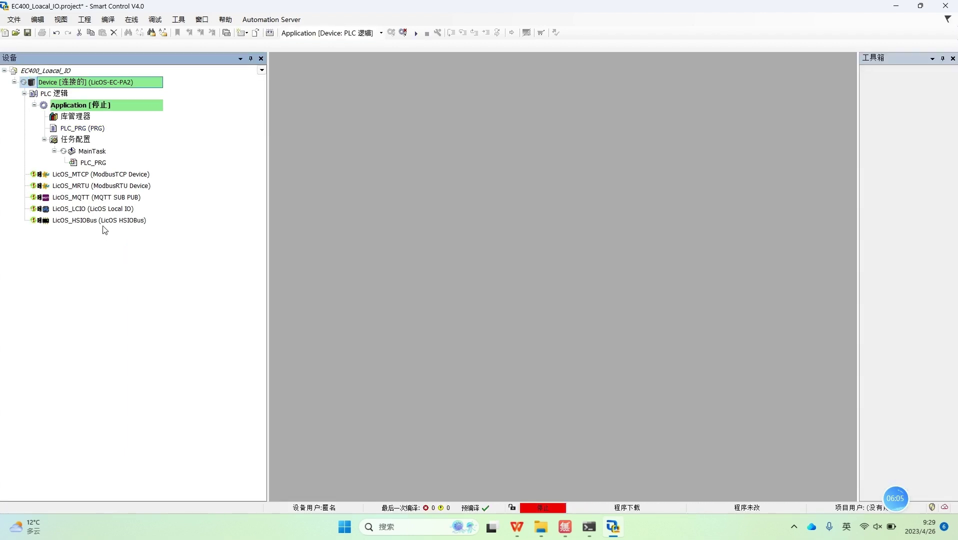
click(98, 221)
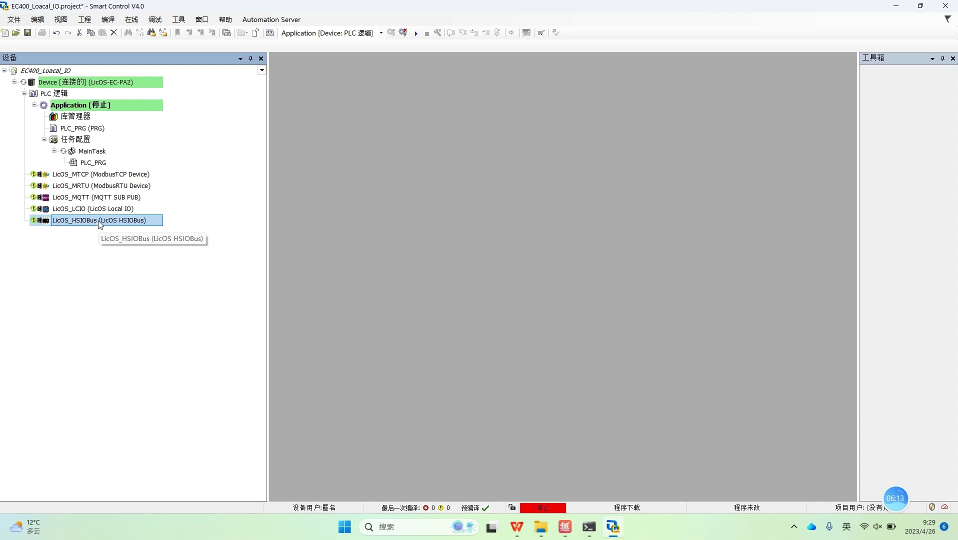
Step: Scan LicOS_HSIOBus for devices and copy all ten detected EC400 modules into the project
right_click(100, 225)
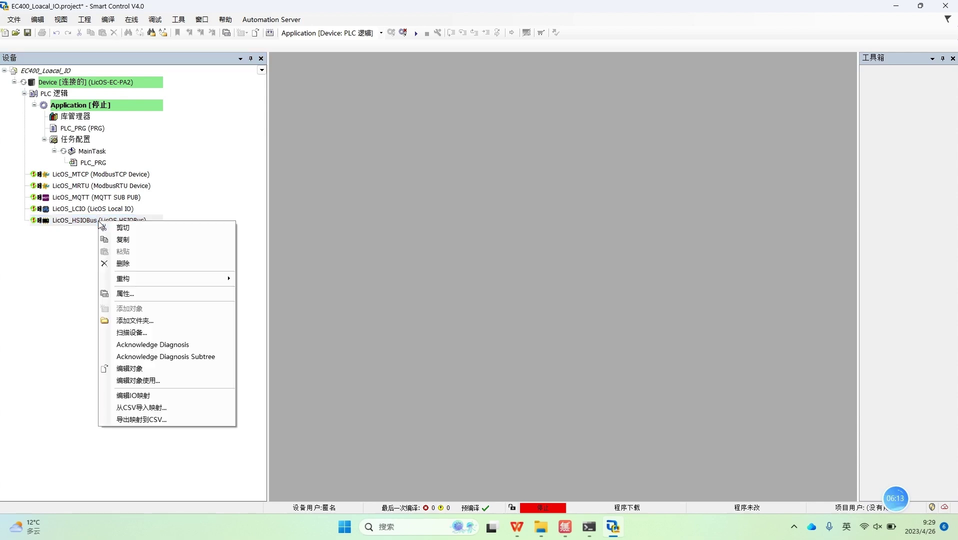
click(129, 332)
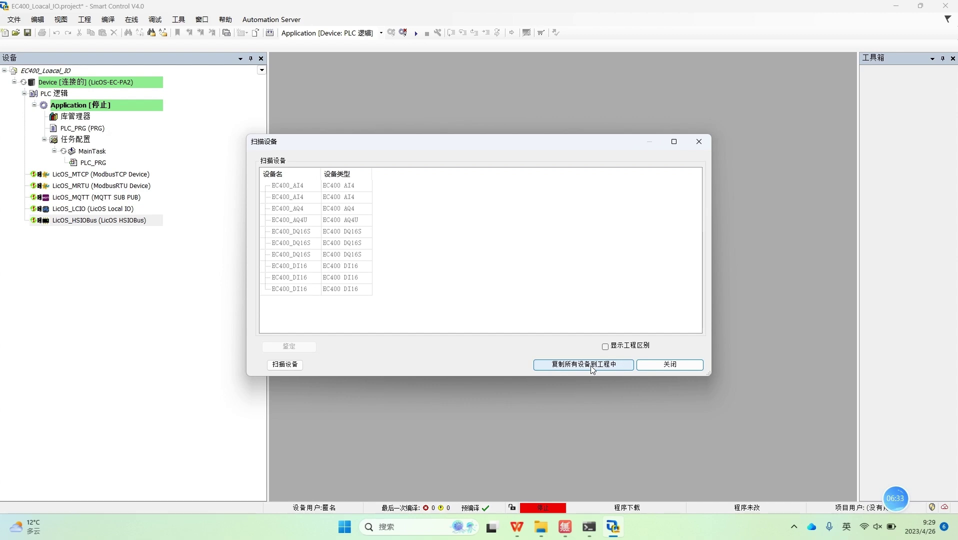
click(592, 369)
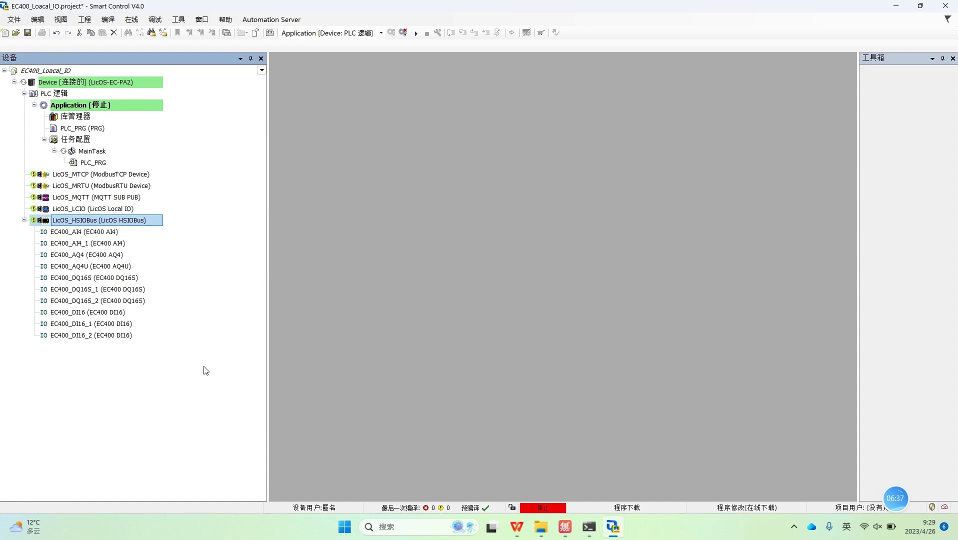
mouse_move(83, 235)
mouse_down()
mouse_move(84, 335)
mouse_move(92, 225)
mouse_up()
Step: Start the application, confirm a 热复位 warm reset, start it again, and log out
click(417, 33)
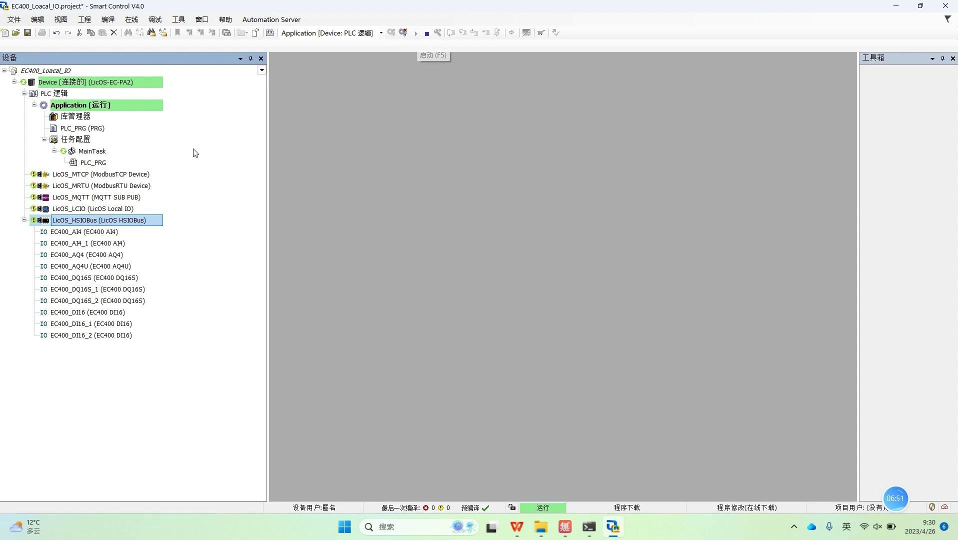
click(132, 20)
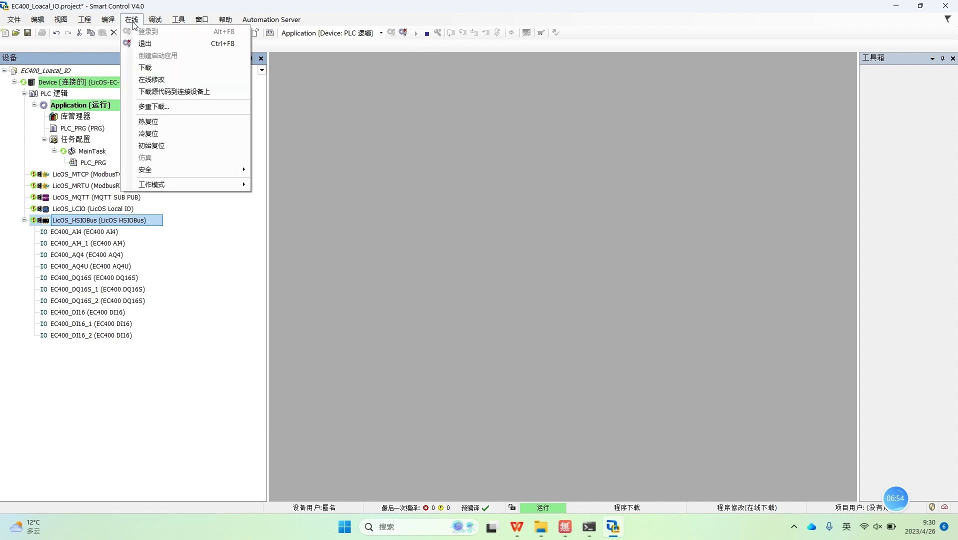
click(156, 127)
click(457, 301)
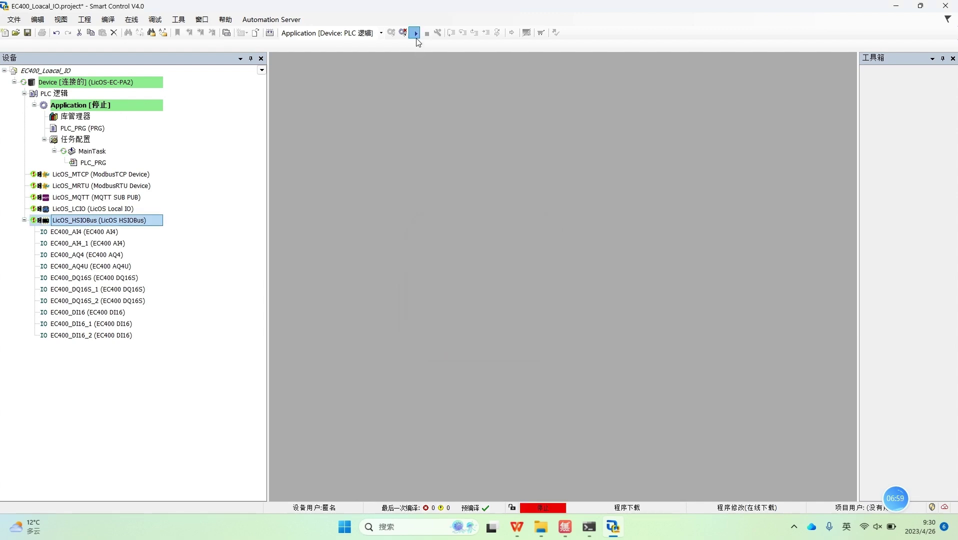
click(415, 33)
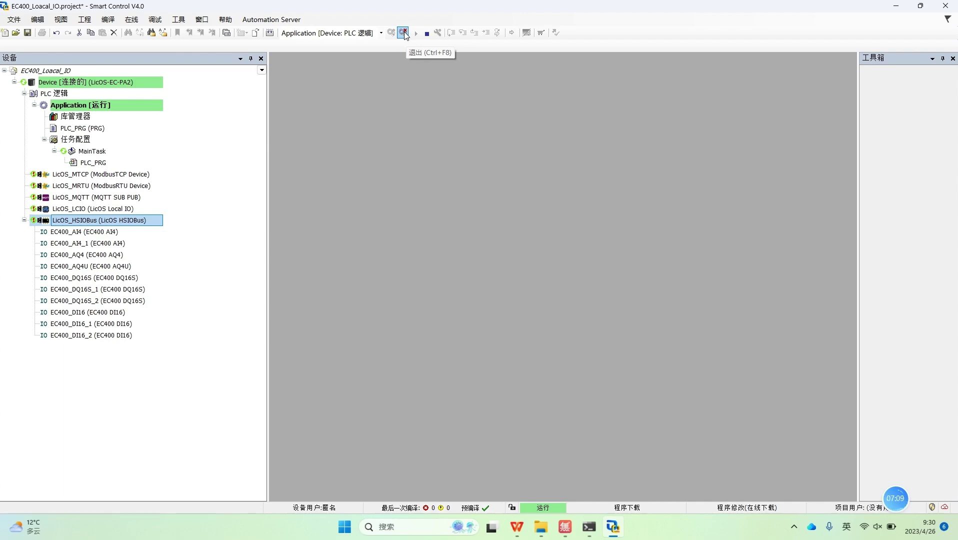
click(402, 33)
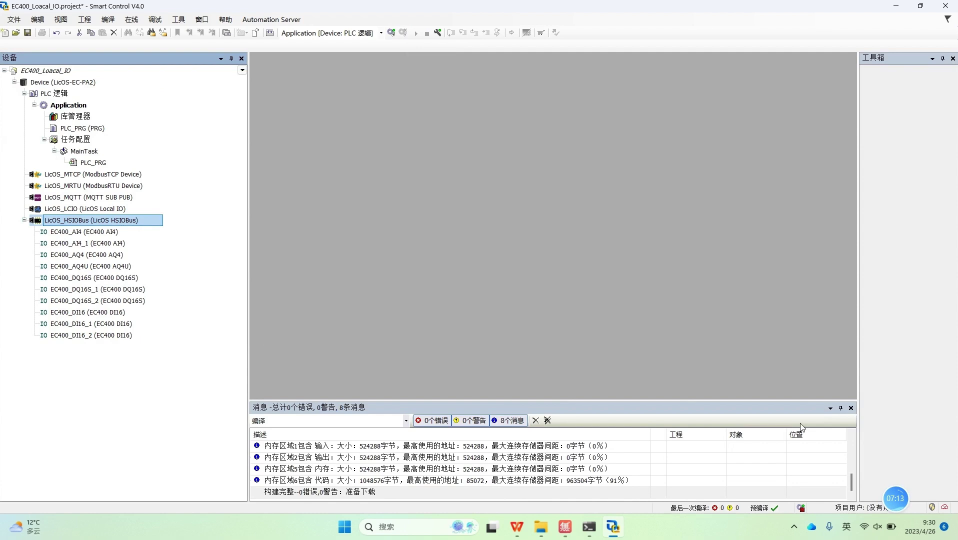
Step: Open LicOS_HSIOBus's HSIOBUSI/O映射 page, leaving the bus cycle task on 使用父总线循环设置
double_click(79, 220)
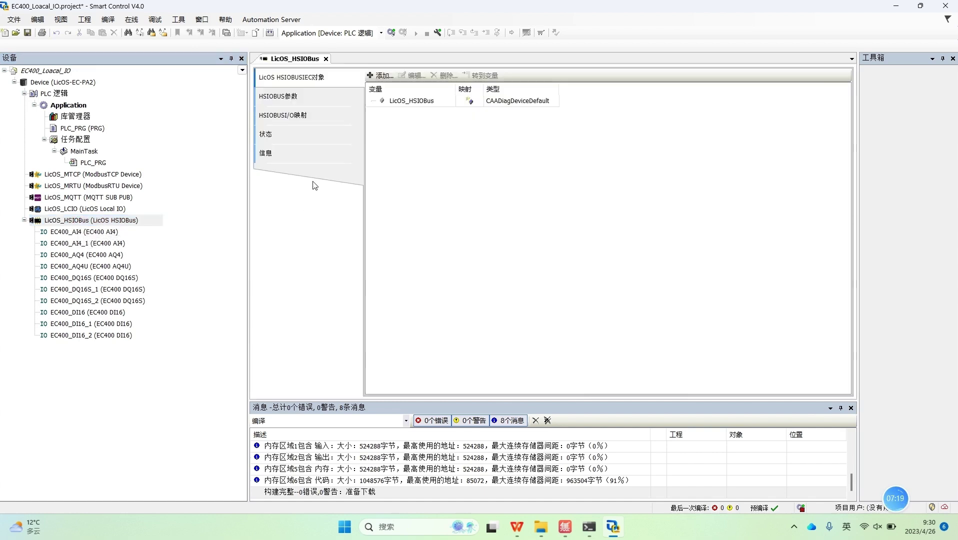
click(317, 121)
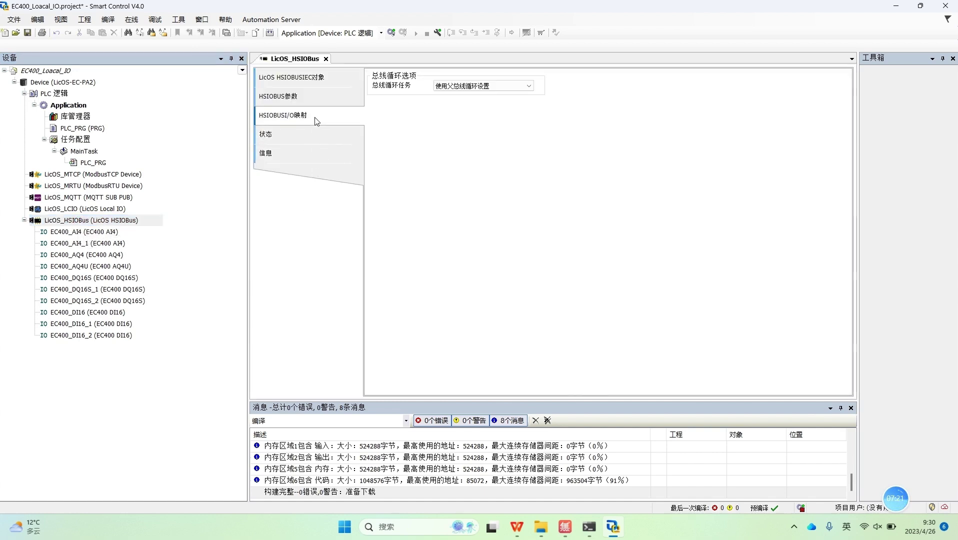
click(485, 88)
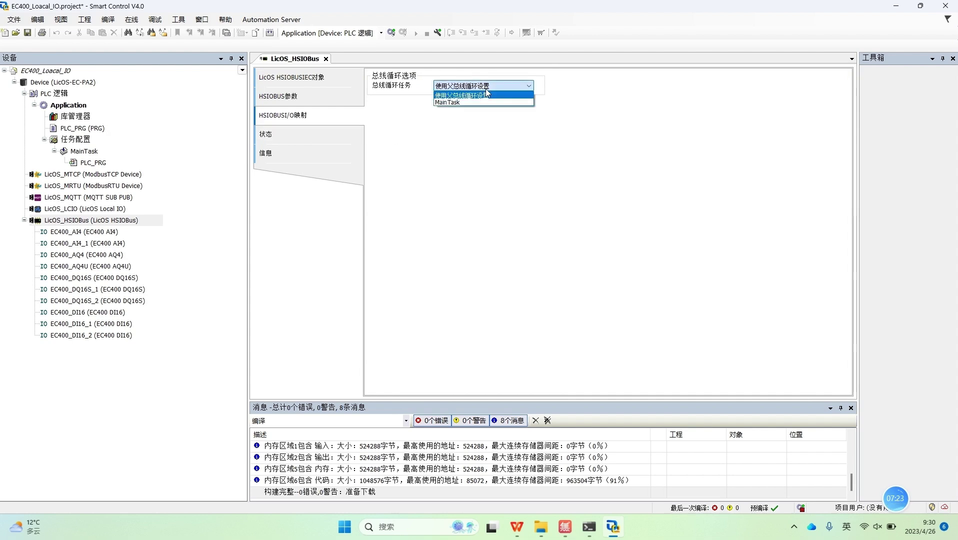
click(457, 124)
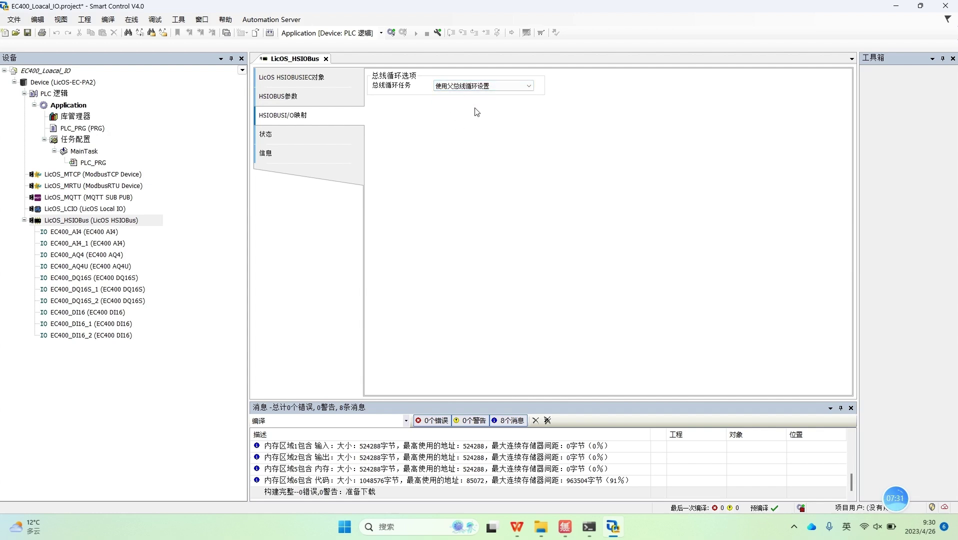
click(528, 86)
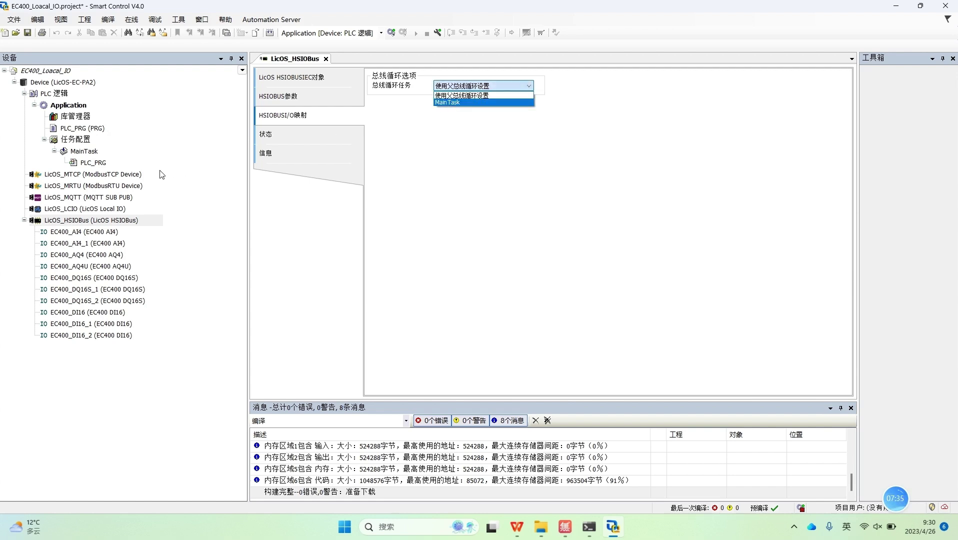
click(87, 153)
click(87, 153)
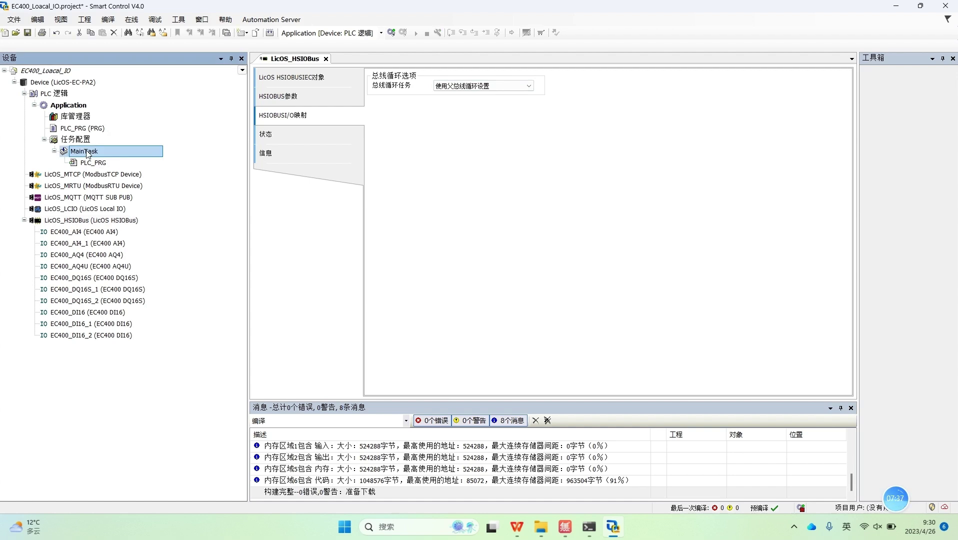
double_click(87, 153)
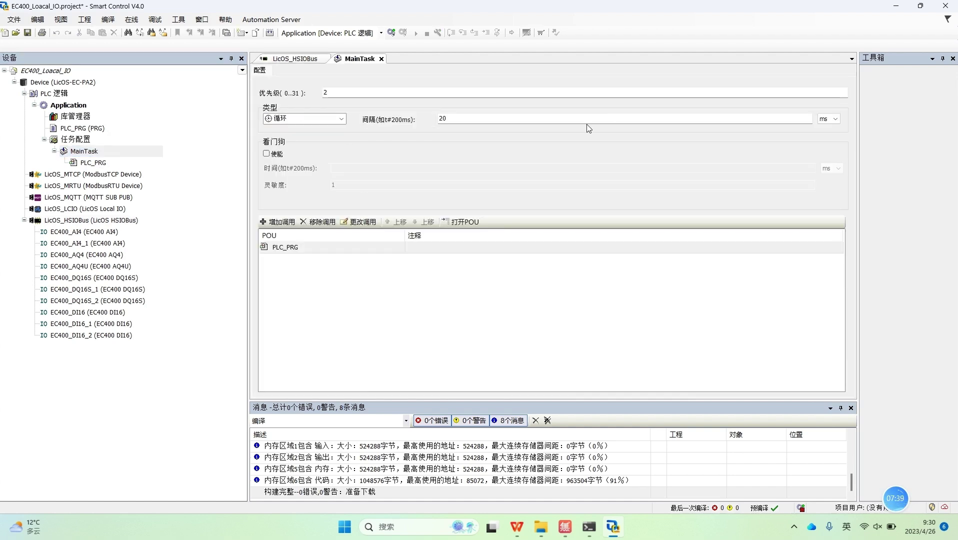
click(331, 92)
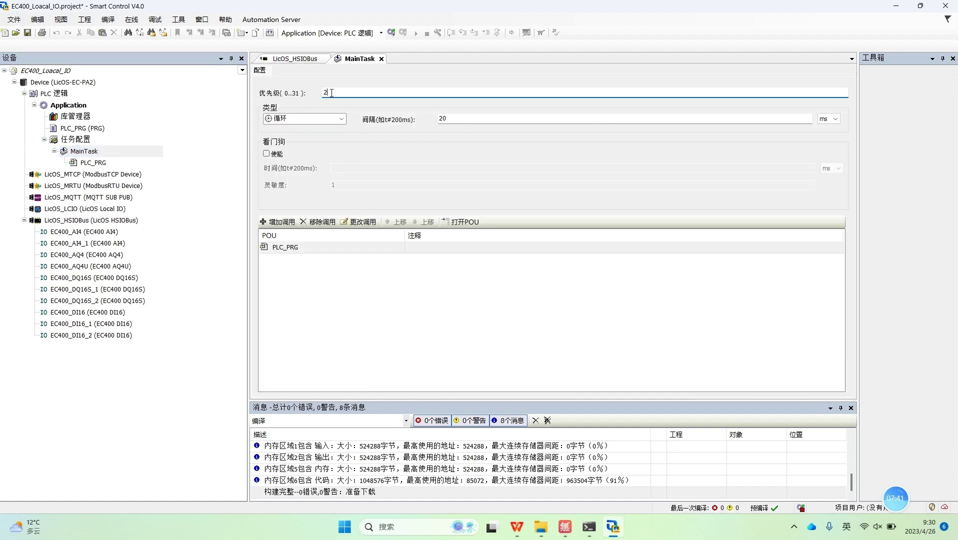
click(442, 119)
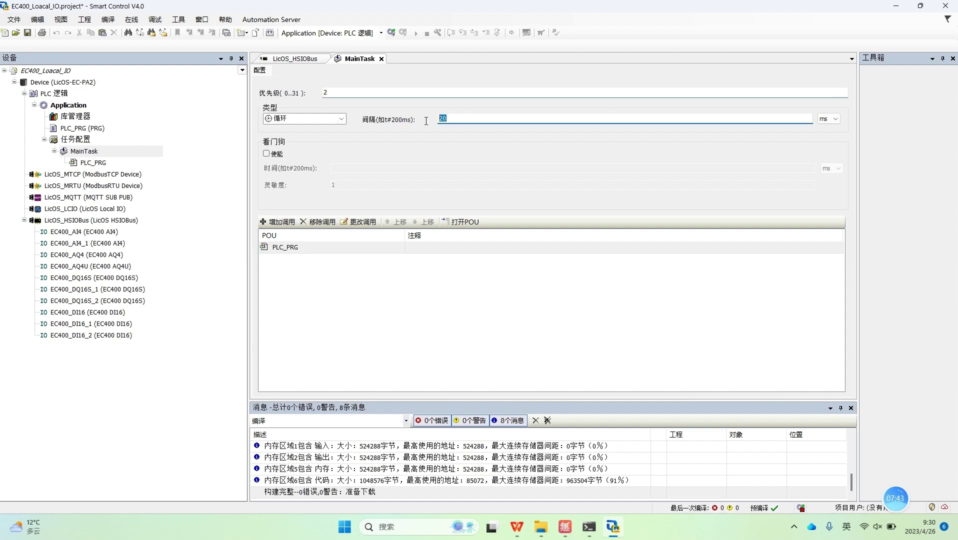
double_click(108, 220)
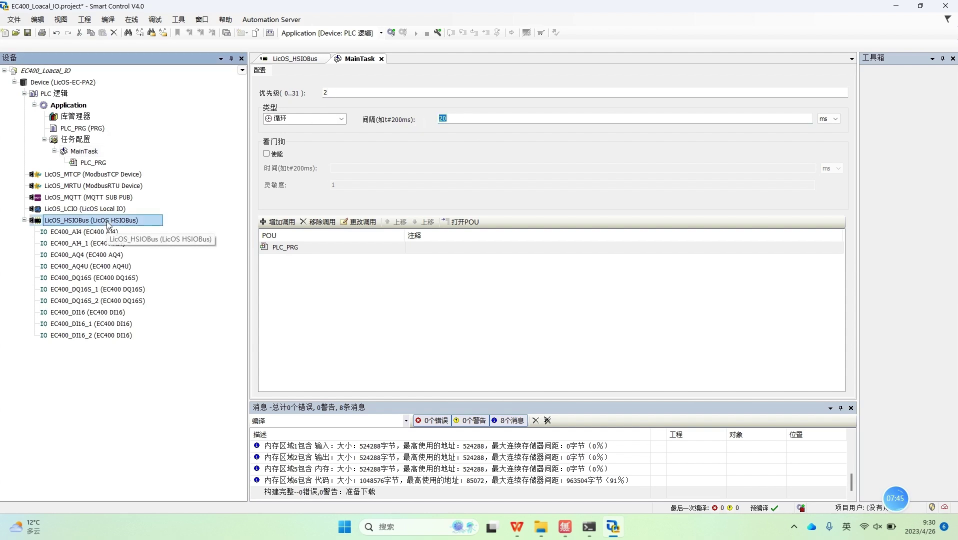
click(529, 85)
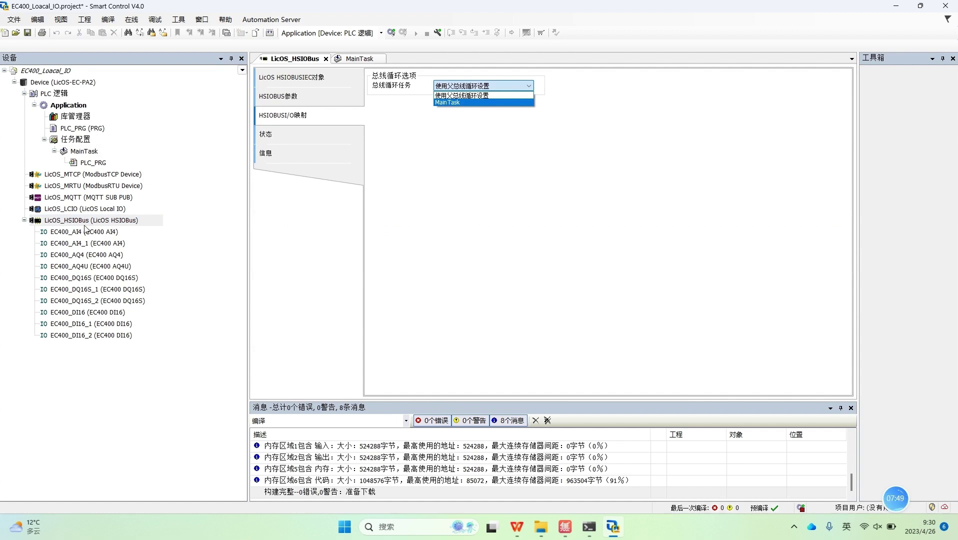
key(Escape)
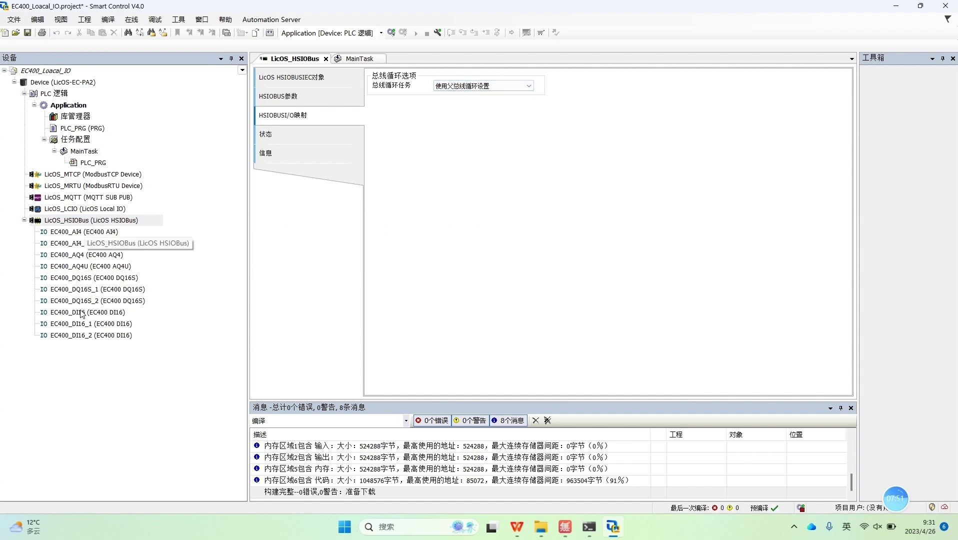
click(83, 153)
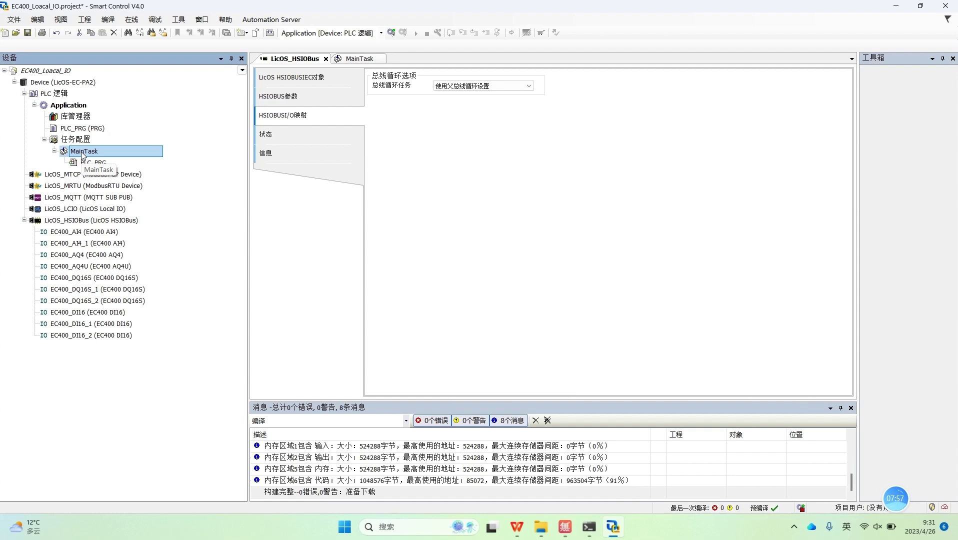
double_click(82, 152)
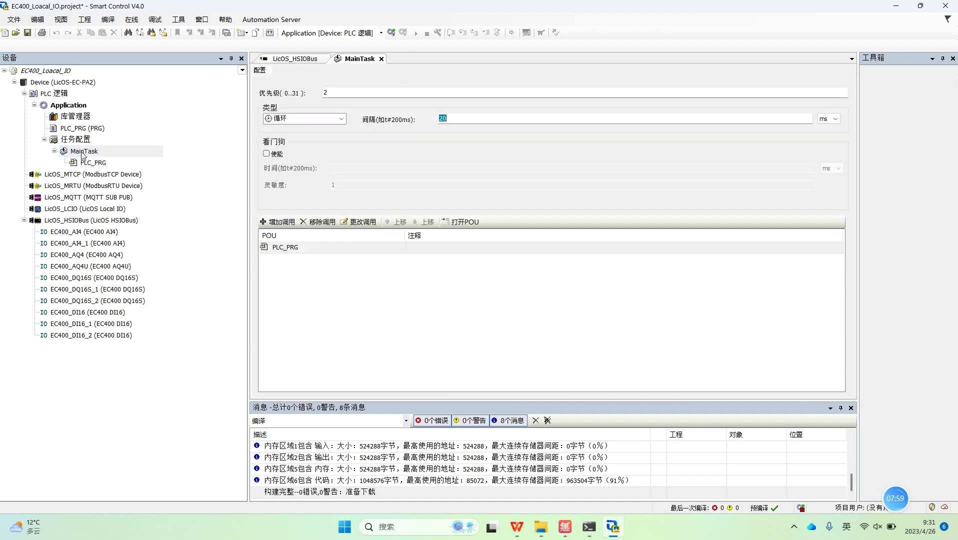
click(334, 93)
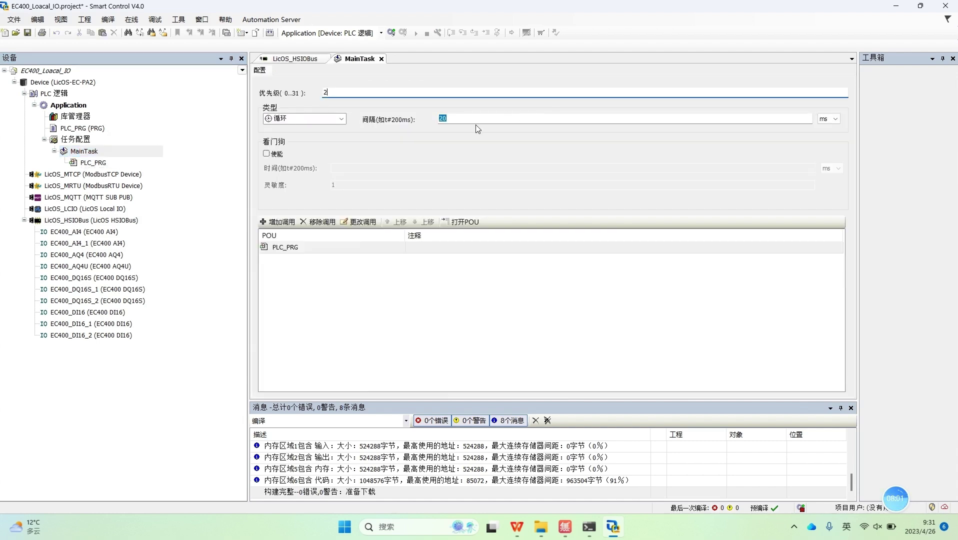
click(470, 120)
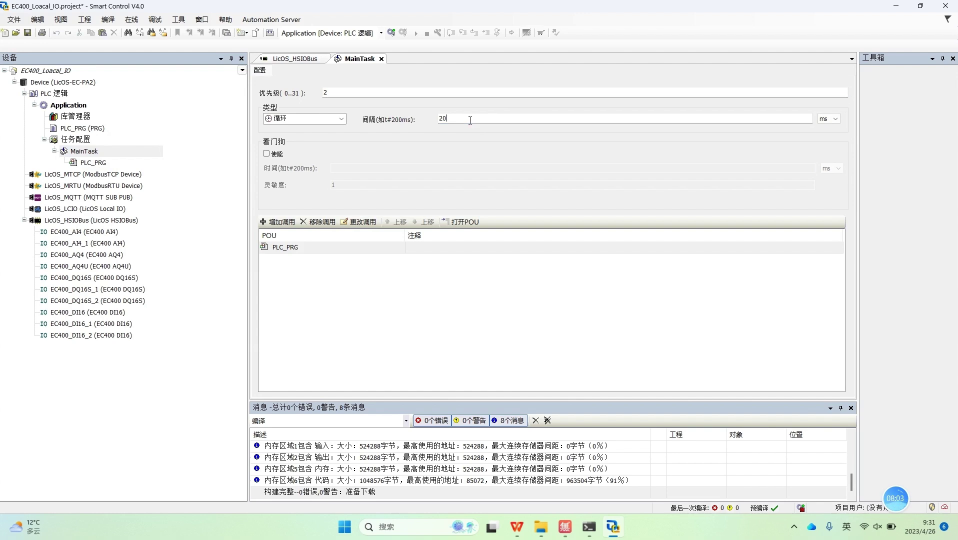
click(834, 122)
click(825, 120)
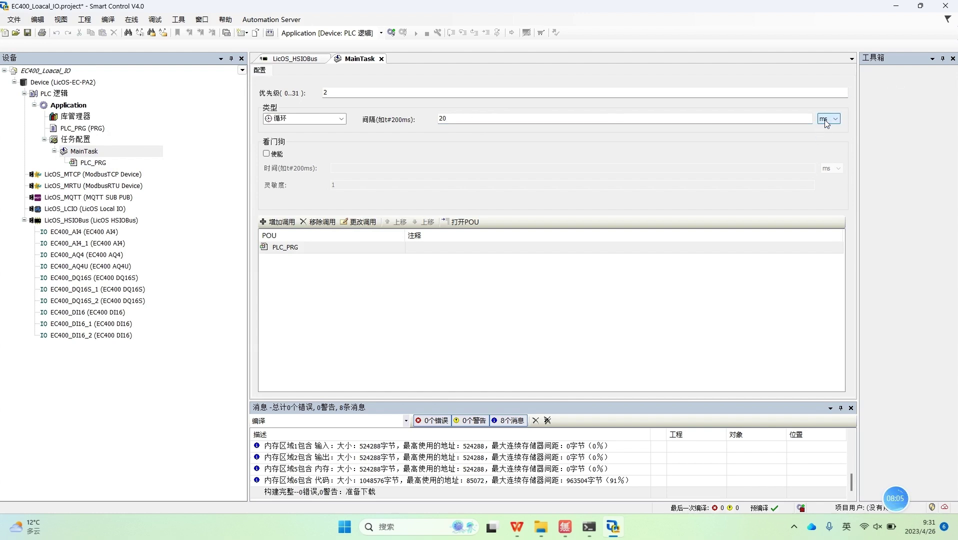
click(382, 59)
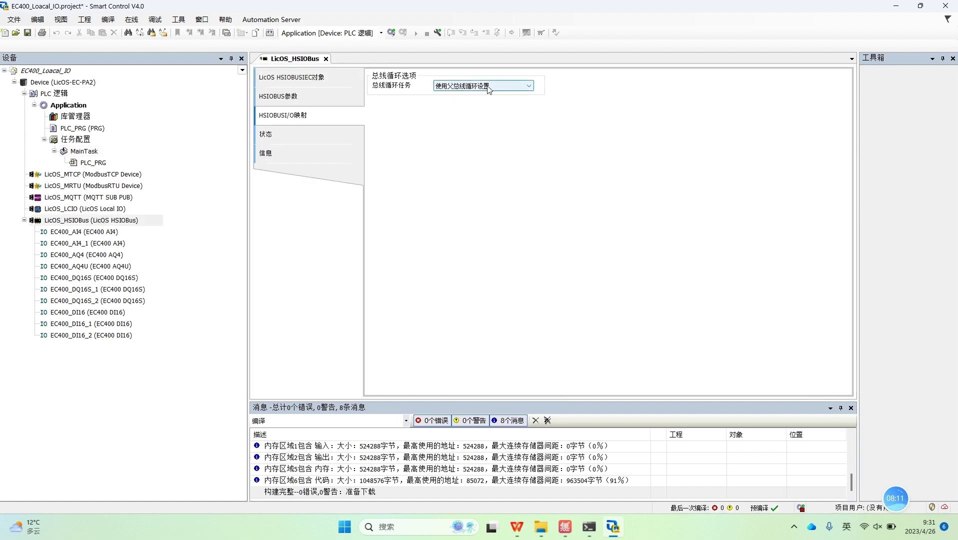
Step: Check EC400_AI4's I/O mapping with updates left on the parent setting, then open PLC_PRG
click(88, 232)
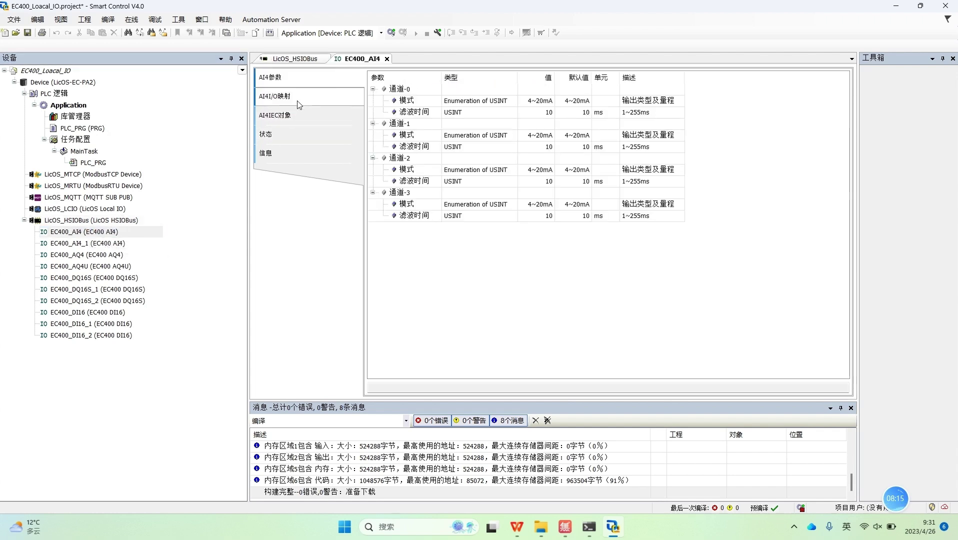
click(299, 105)
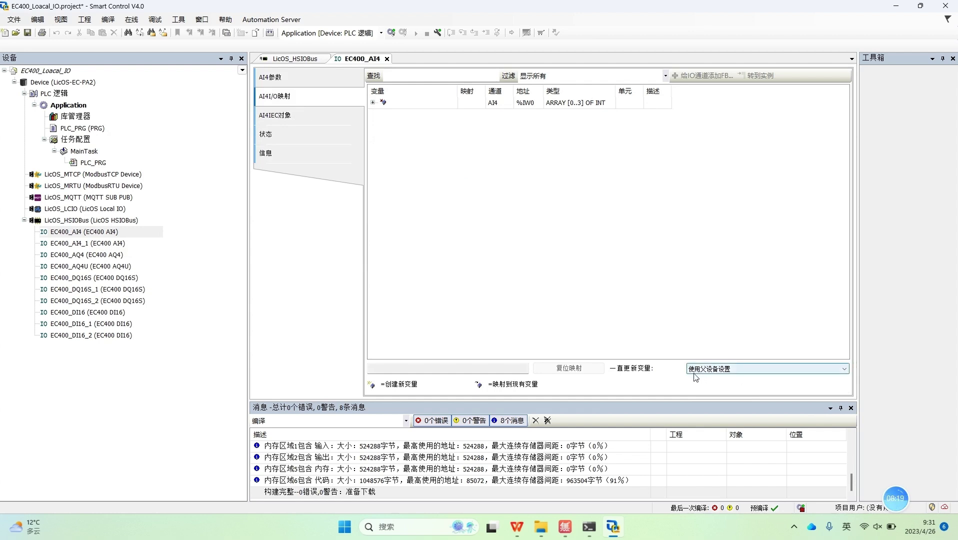
click(727, 370)
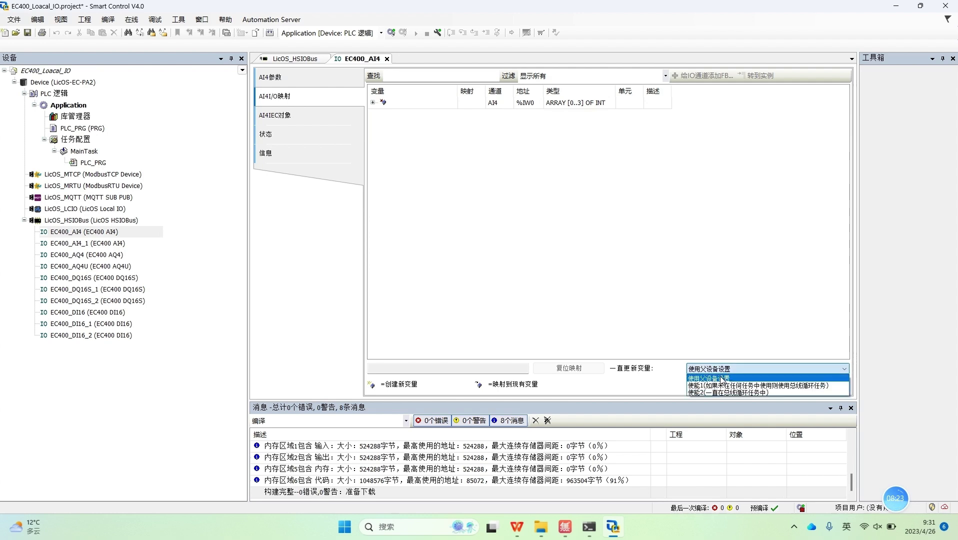
click(721, 378)
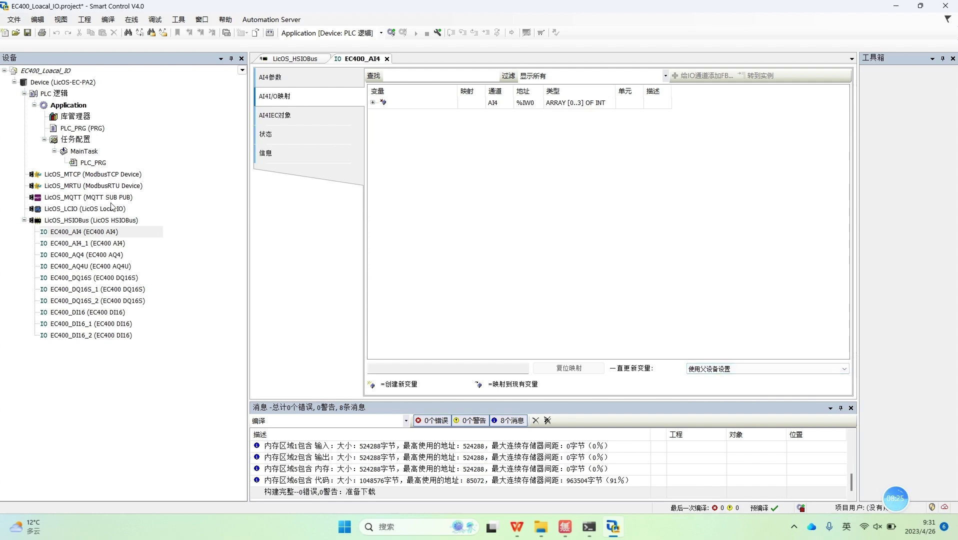
click(98, 163)
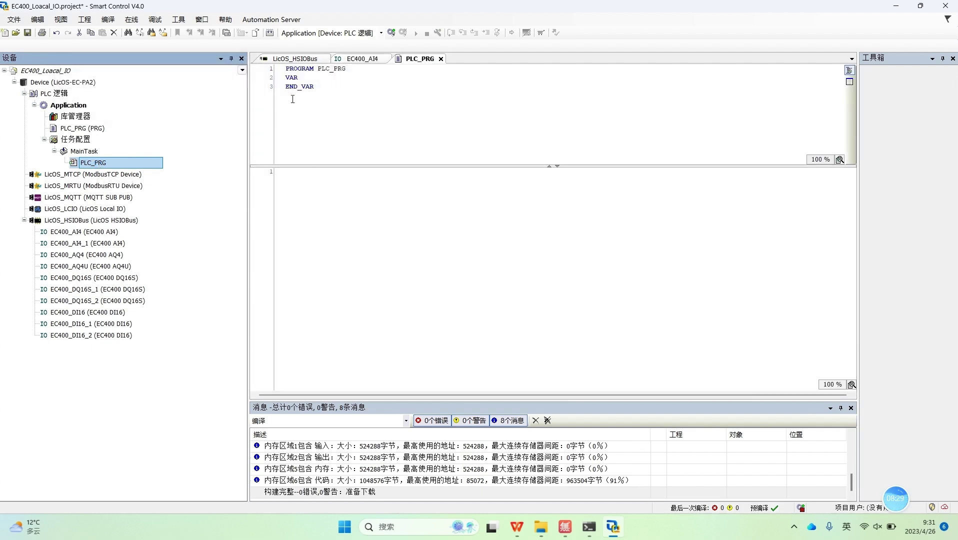
Step: Review the EC400_AI4 channel and EC400_DQ16S Bit0–Bit15 addresses, then reopen the EC400_AI4 mapping
click(300, 81)
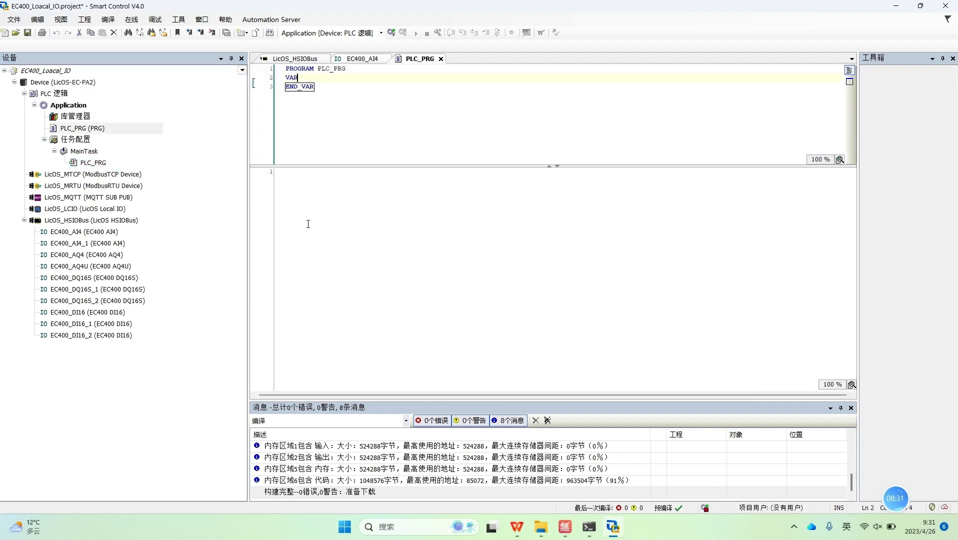
double_click(67, 233)
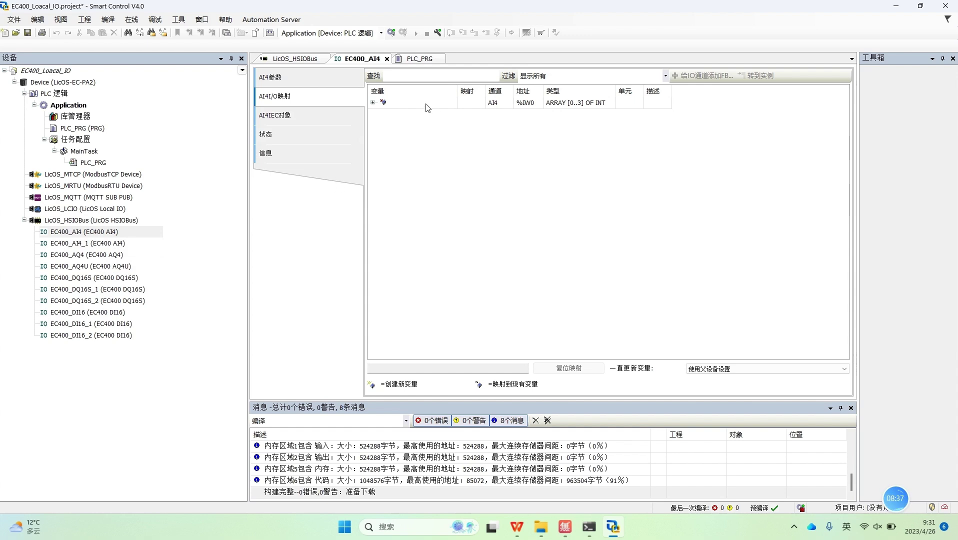
click(372, 103)
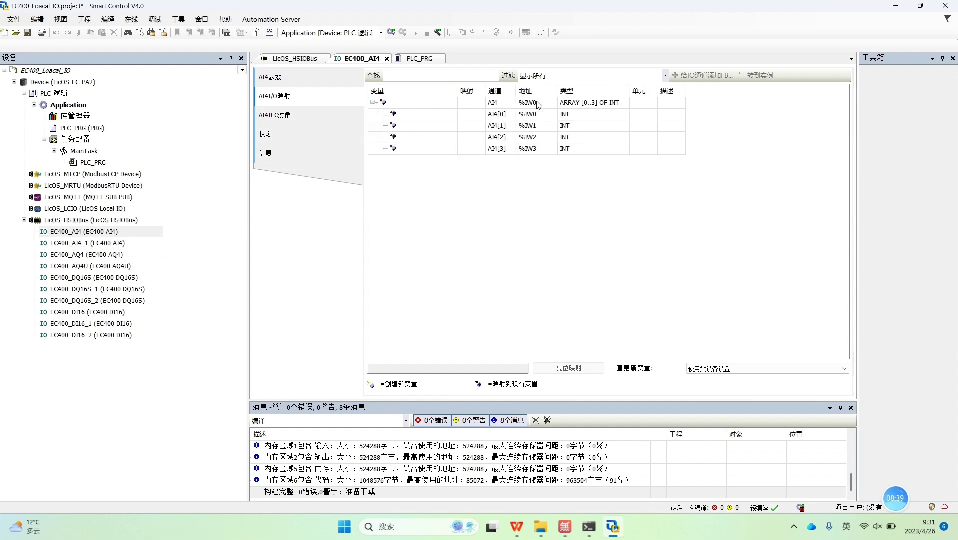
double_click(94, 279)
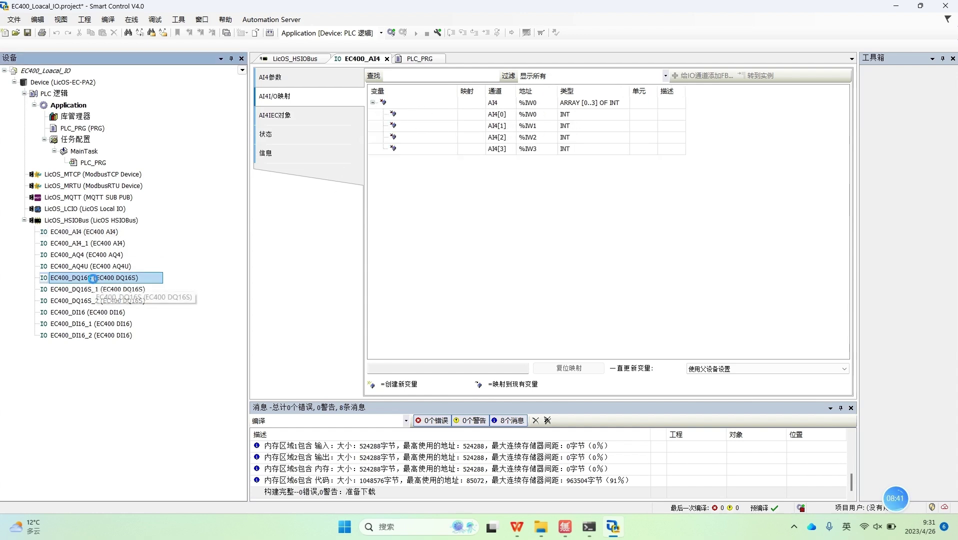
click(373, 102)
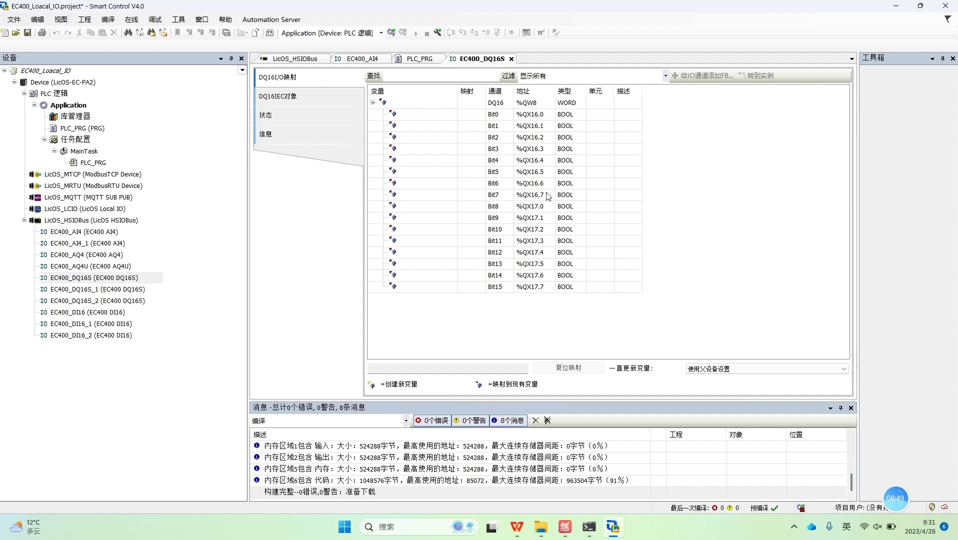
click(511, 59)
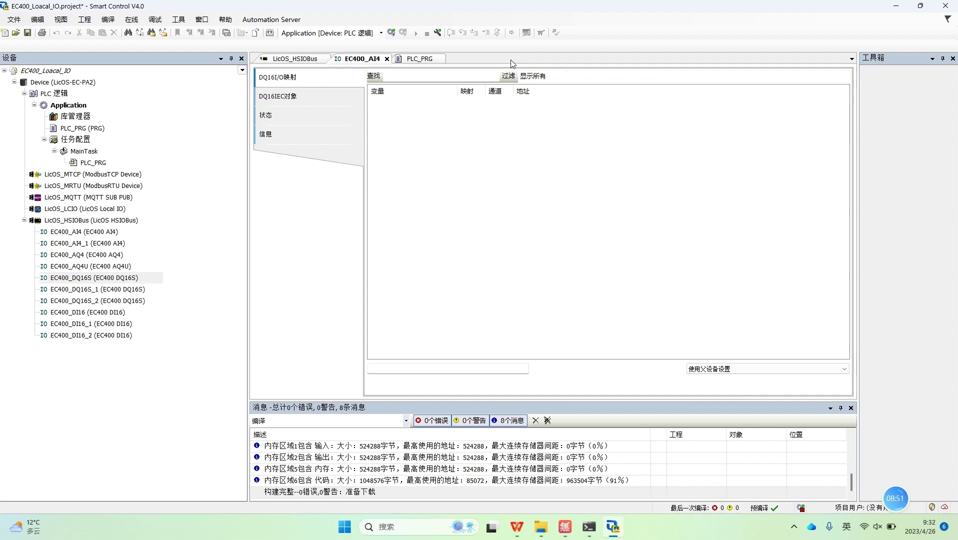
click(387, 59)
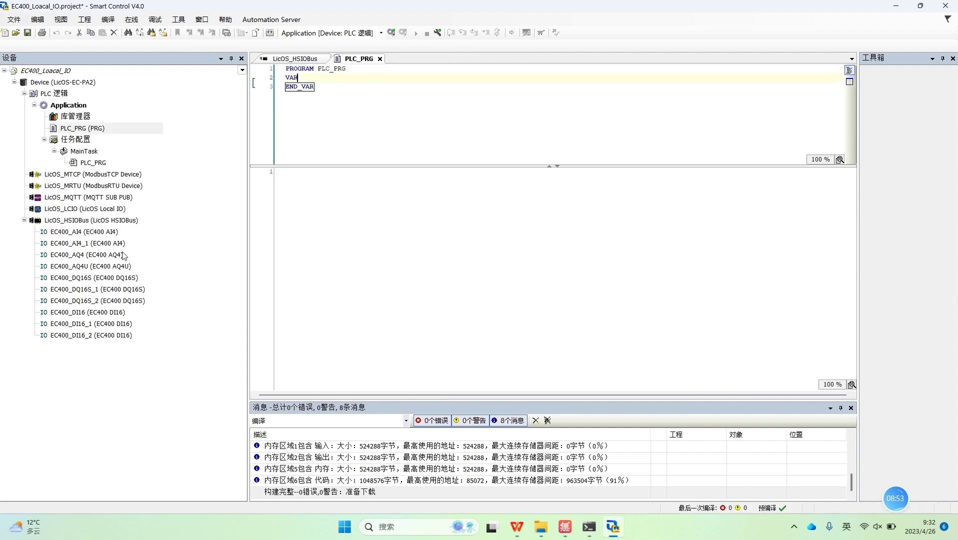
double_click(86, 231)
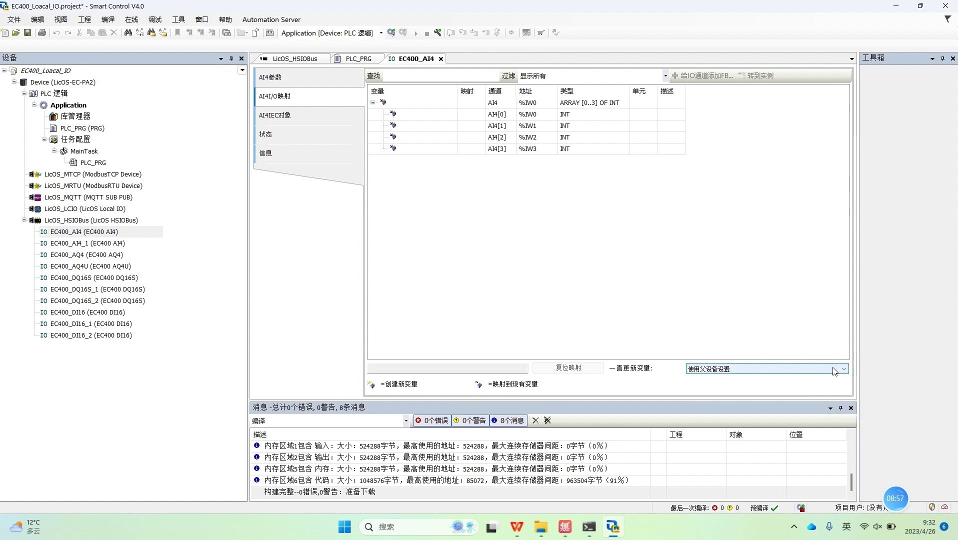
Step: Set EC400_AI4's 一直更新变量 to 使能2, then reopen PLC_PRG, EC400_DQ16S and EC400_AI4
click(833, 371)
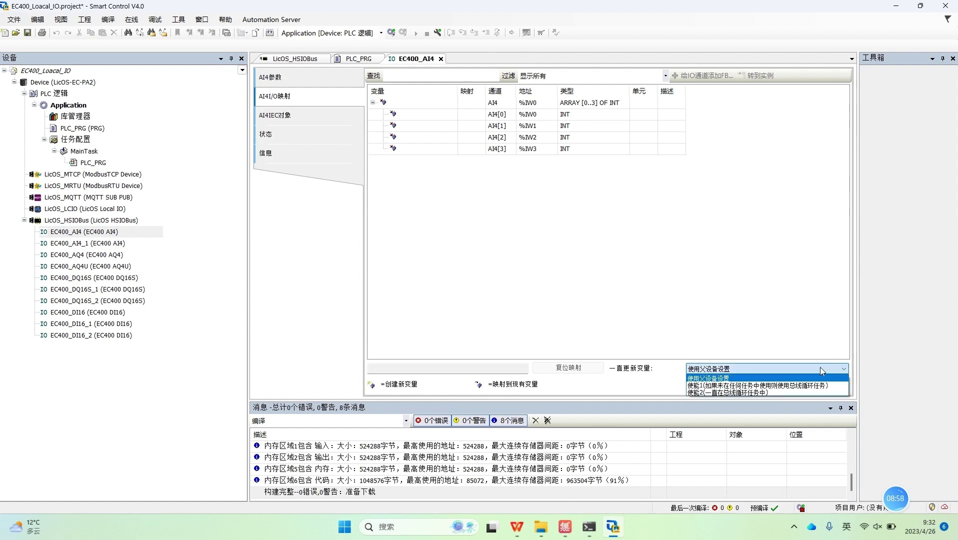
click(707, 393)
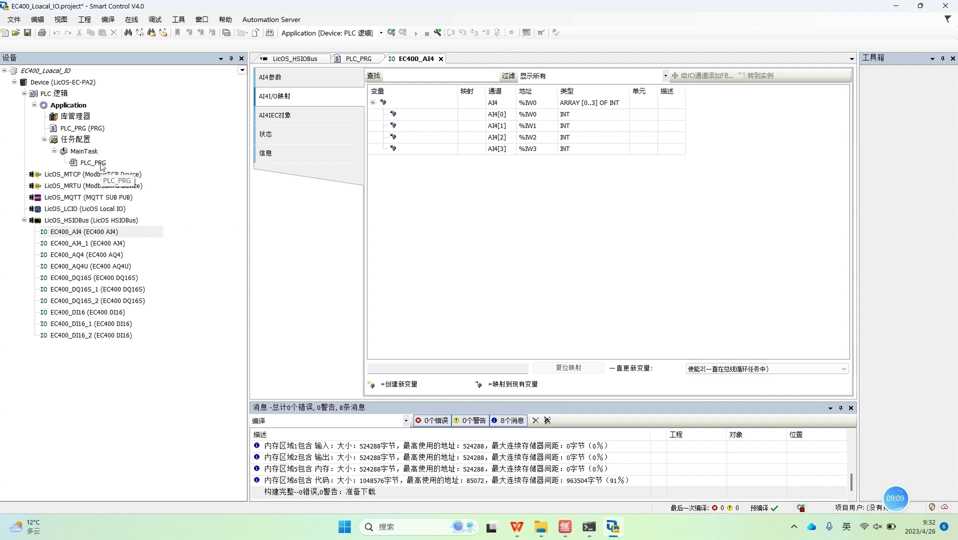
double_click(102, 164)
double_click(95, 277)
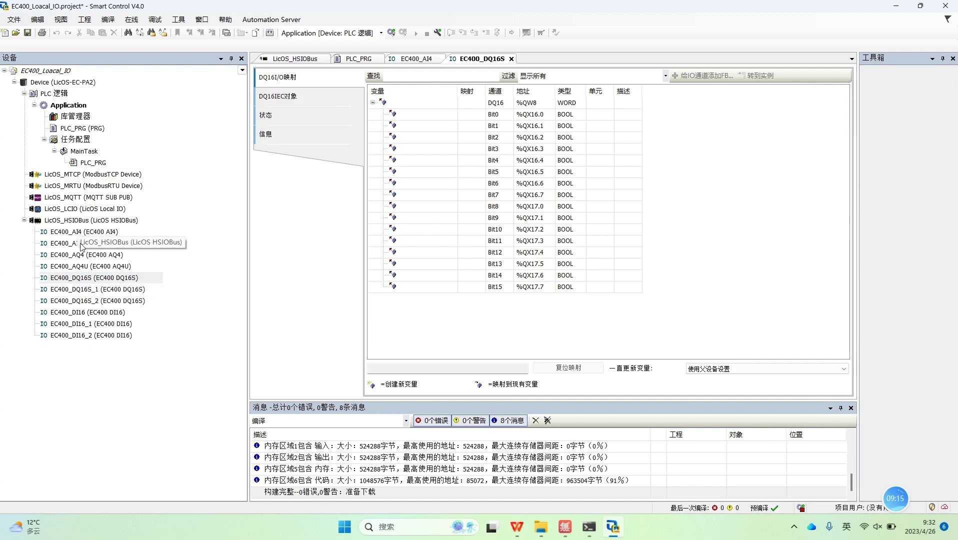
double_click(80, 232)
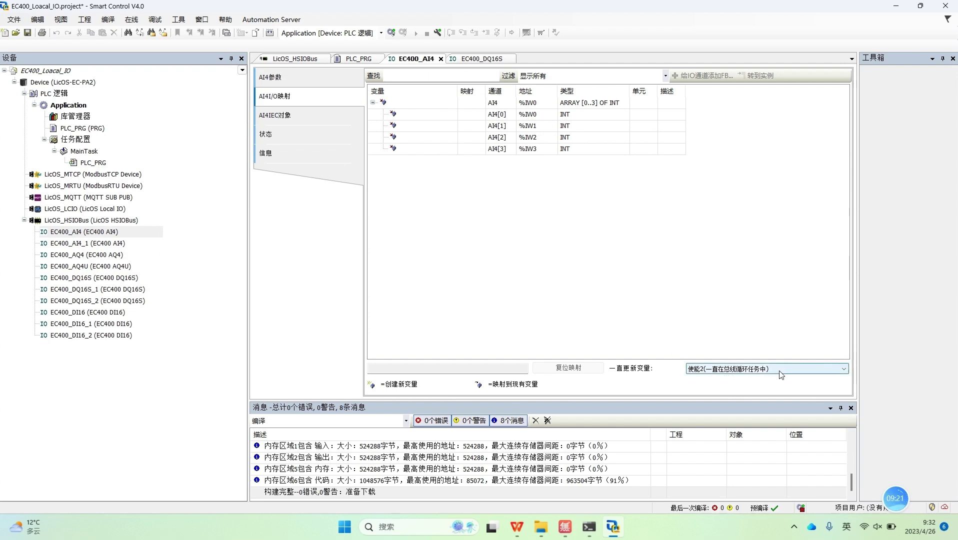
Step: Set 一直更新变量 to 使能2 on EC400_AI4_1 and EC400_AQ4
double_click(114, 244)
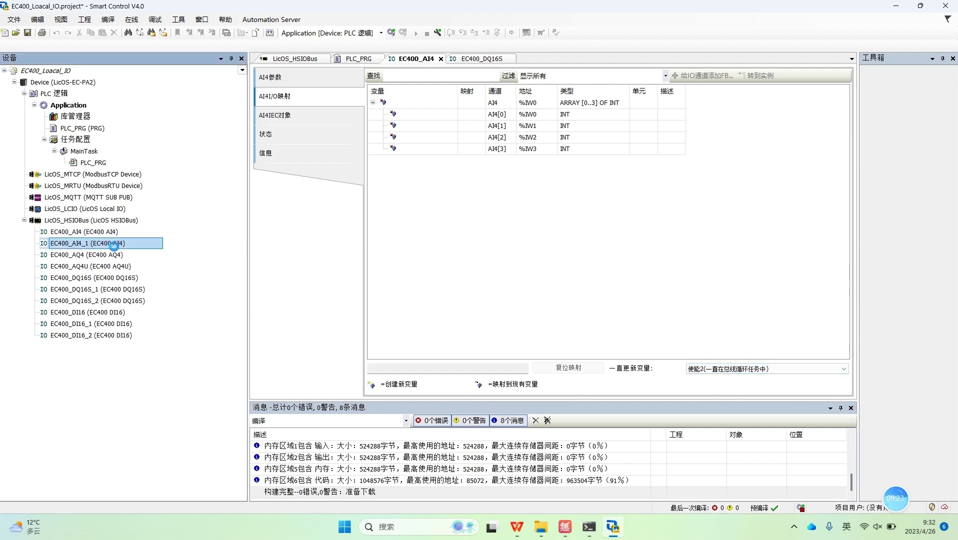
click(704, 368)
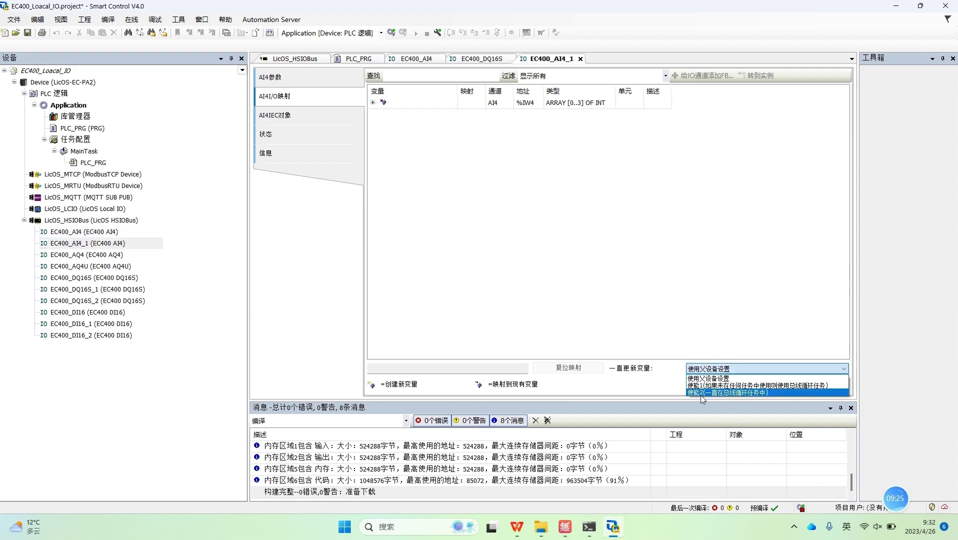
click(700, 393)
click(94, 256)
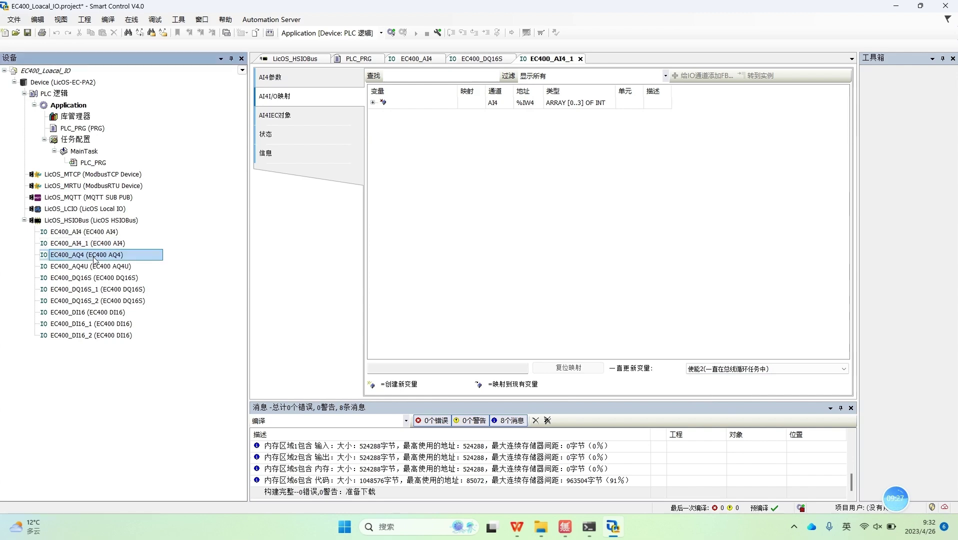
double_click(95, 256)
click(324, 96)
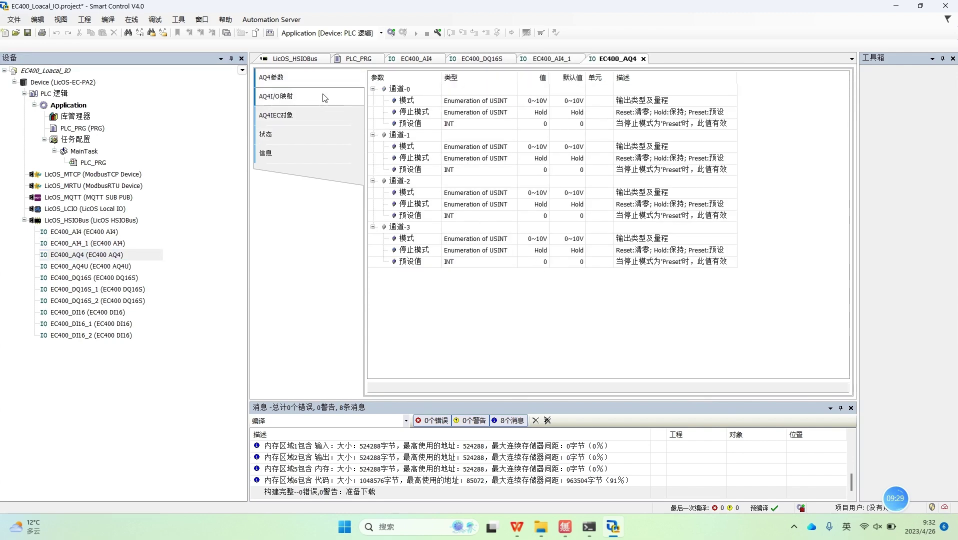
click(806, 372)
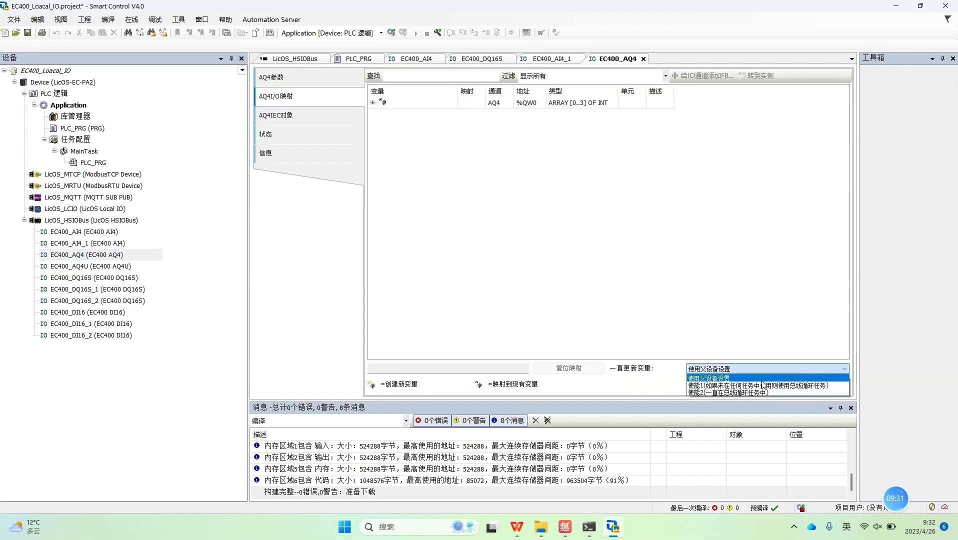
click(726, 393)
Step: Set 一直更新变量 to 使能2 on EC400_AQ4U and EC400_DQ16S
double_click(91, 266)
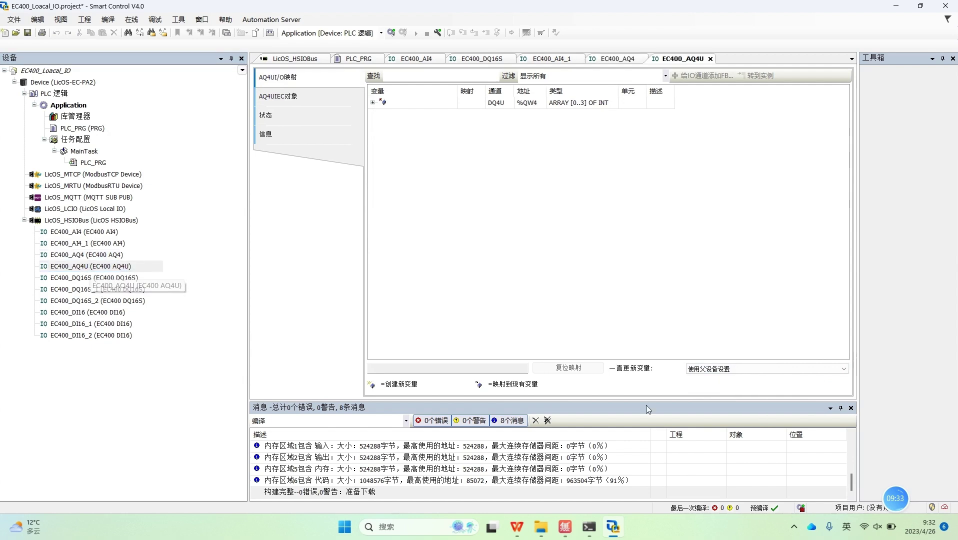
click(712, 368)
click(699, 392)
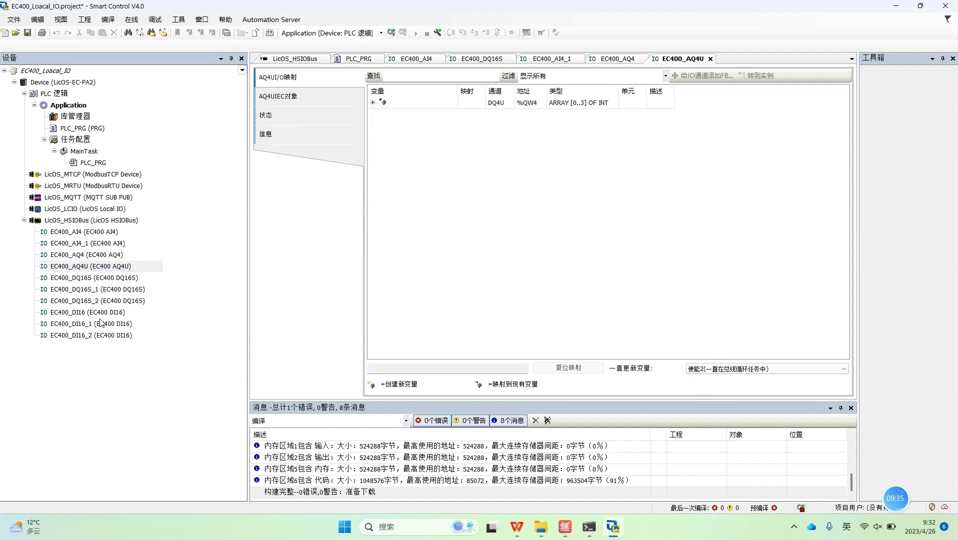
double_click(86, 279)
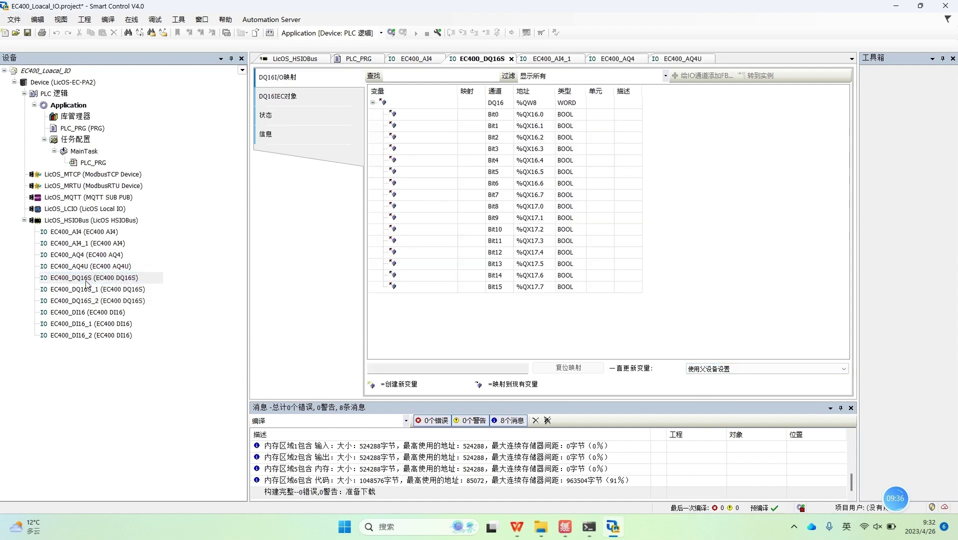
click(740, 368)
click(704, 396)
click(716, 373)
click(702, 393)
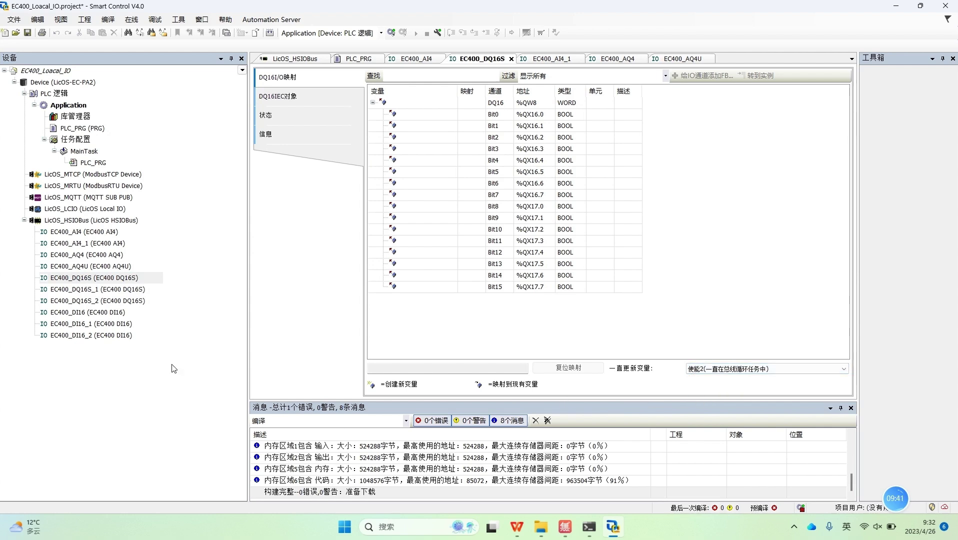
Step: Set 一直更新变量 to 使能2 on EC400_DQ16S_1, EC400_DQ16S_2 and EC400_DI16
double_click(91, 290)
click(747, 368)
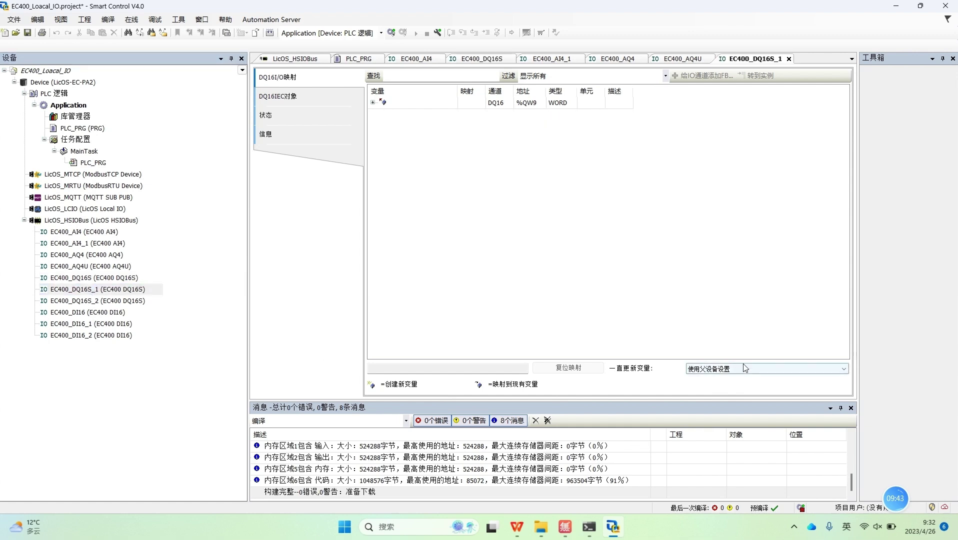
click(714, 393)
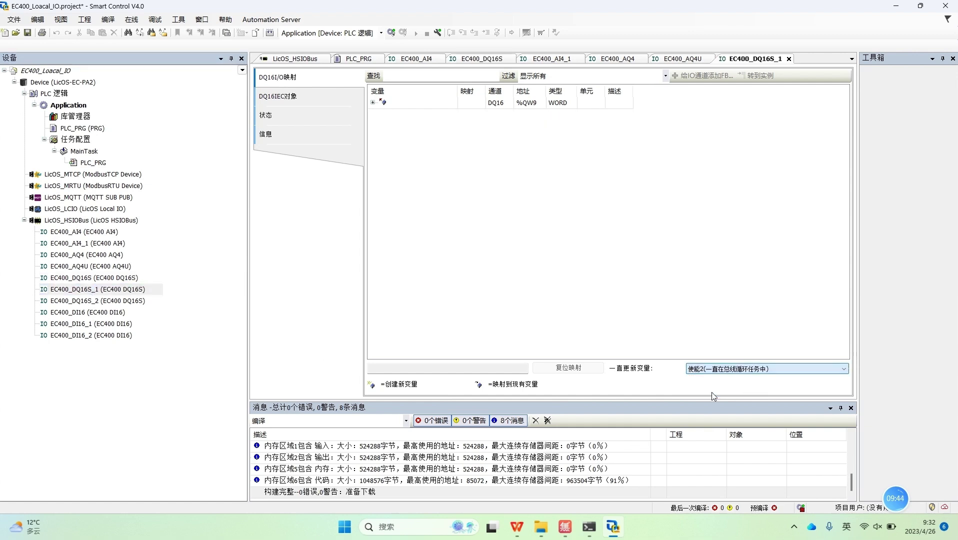
double_click(113, 301)
click(730, 370)
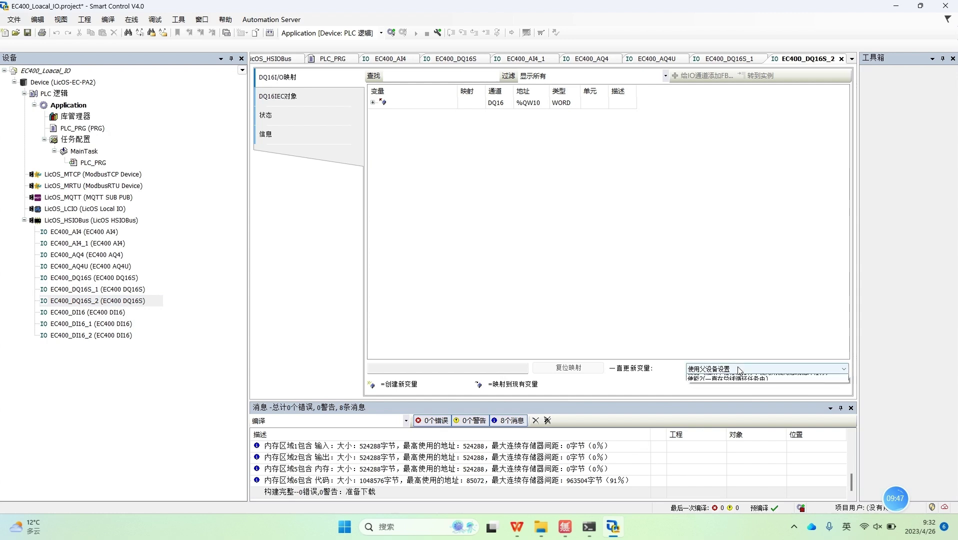
click(706, 393)
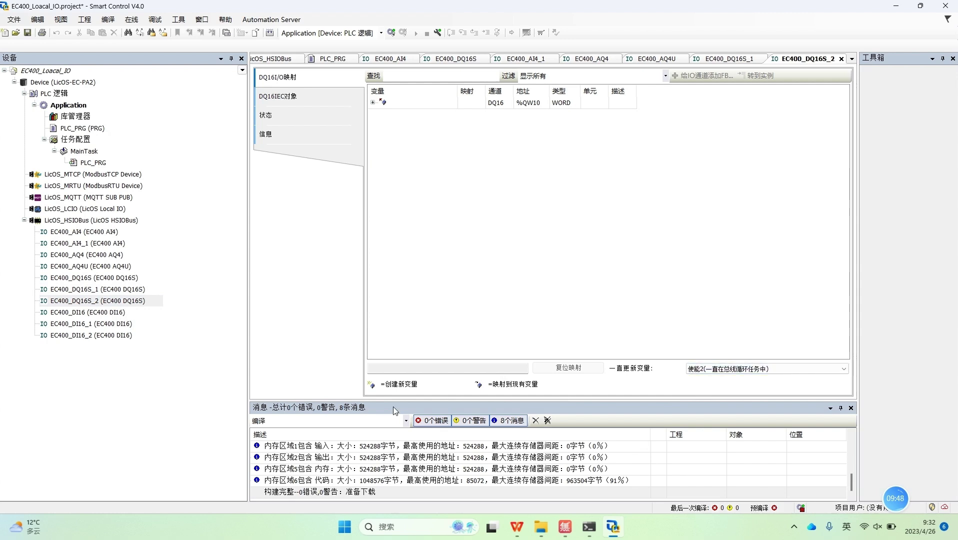
double_click(89, 313)
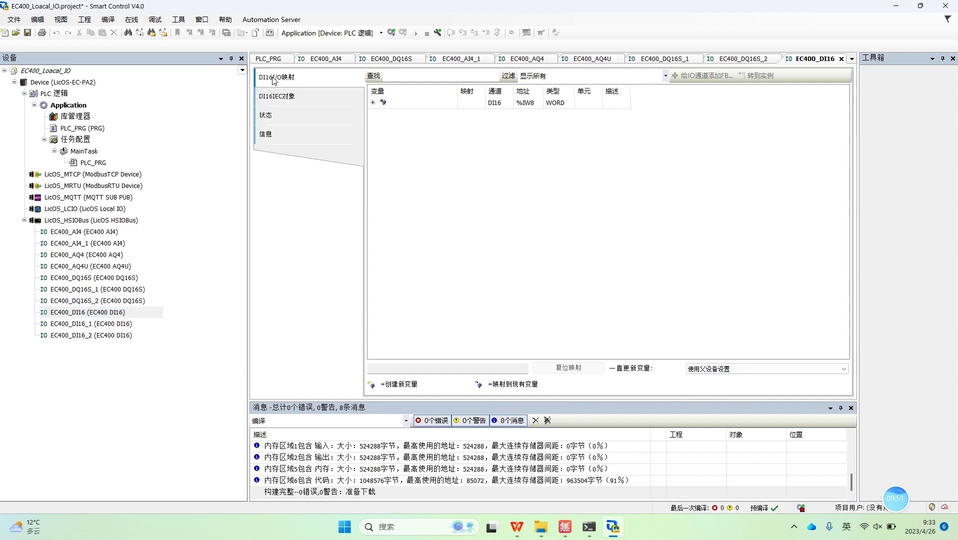
click(723, 372)
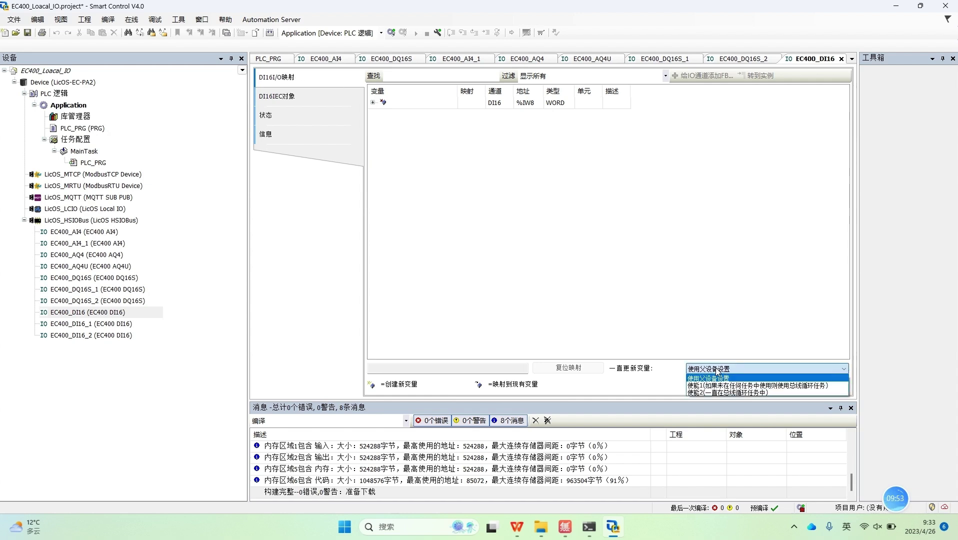
click(702, 394)
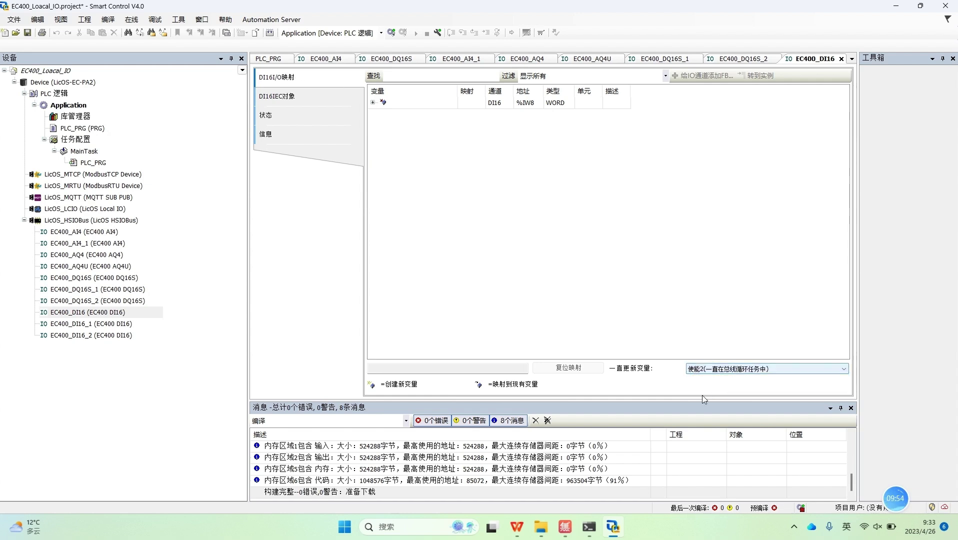
Step: Set 一直更新变量 to 使能2 on EC400_DI16_1 and EC400_DI16_2
double_click(107, 324)
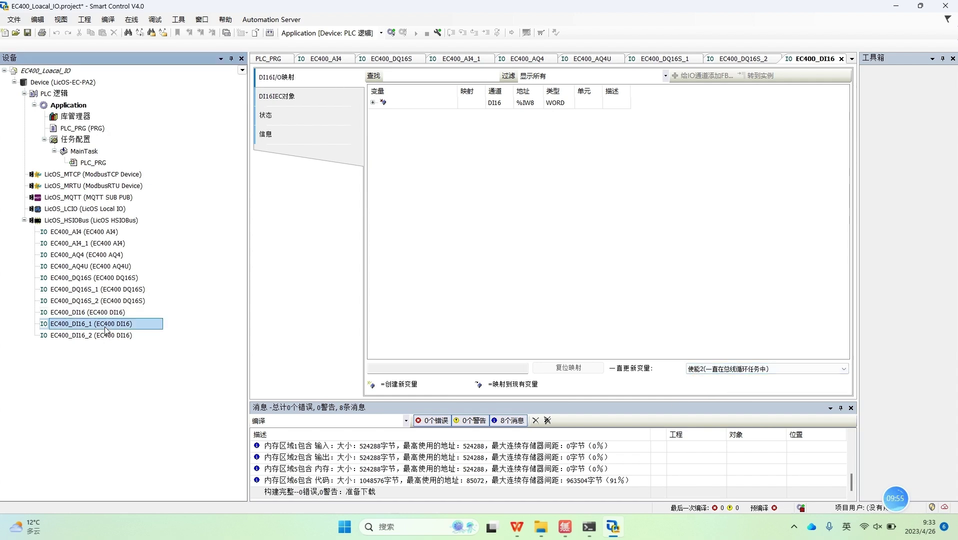
click(702, 369)
click(702, 394)
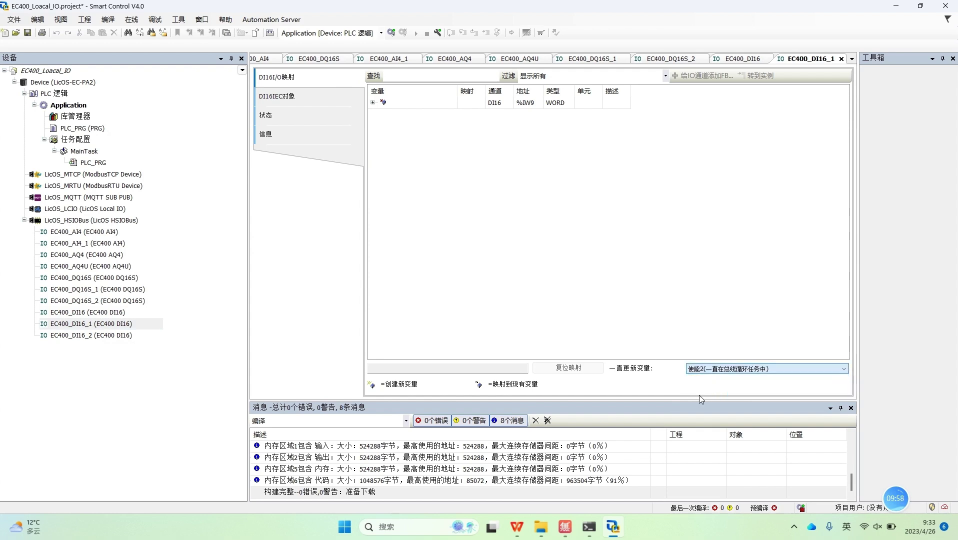
double_click(119, 335)
click(731, 375)
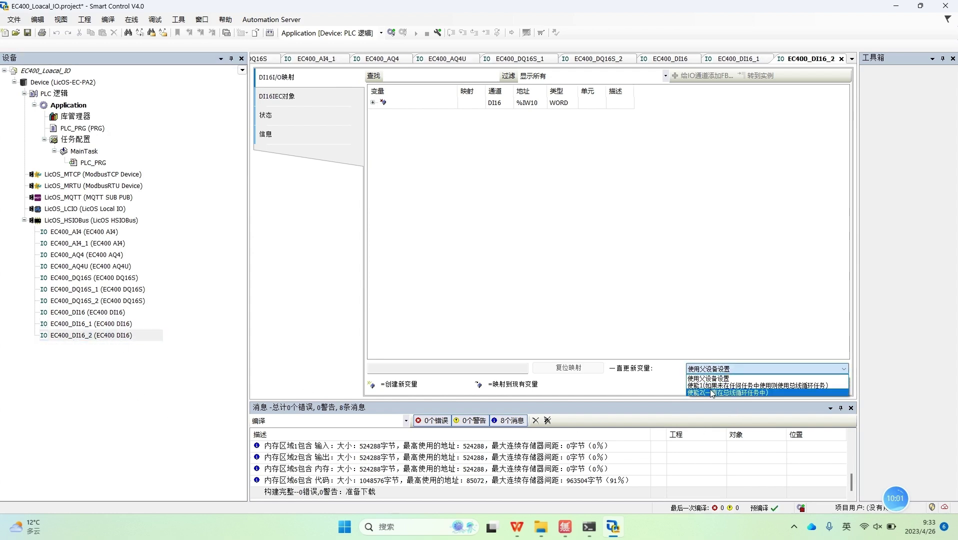
click(705, 393)
double_click(95, 233)
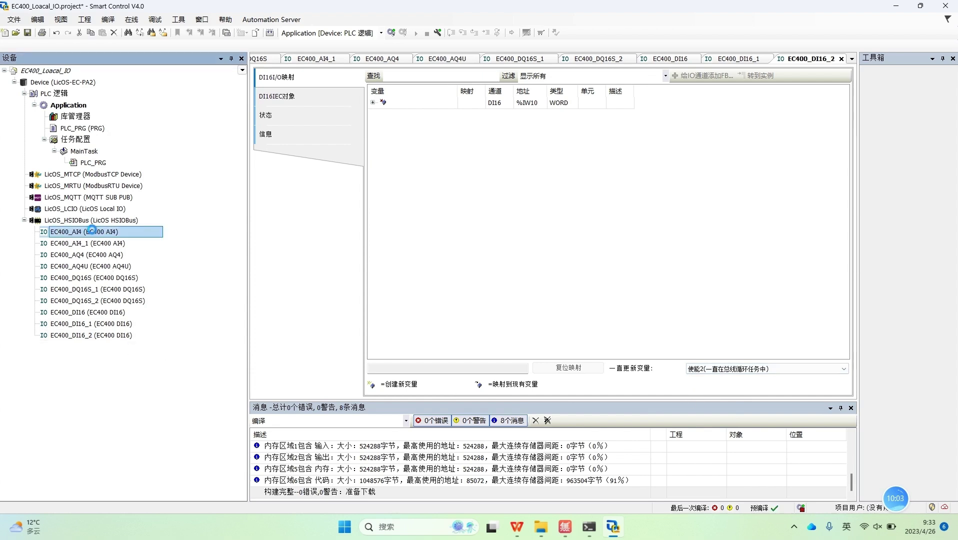
Step: Inspect EC400_AI4's update options unchanged, glance at PLC_PRG, and return to the AI4 mapping
click(704, 369)
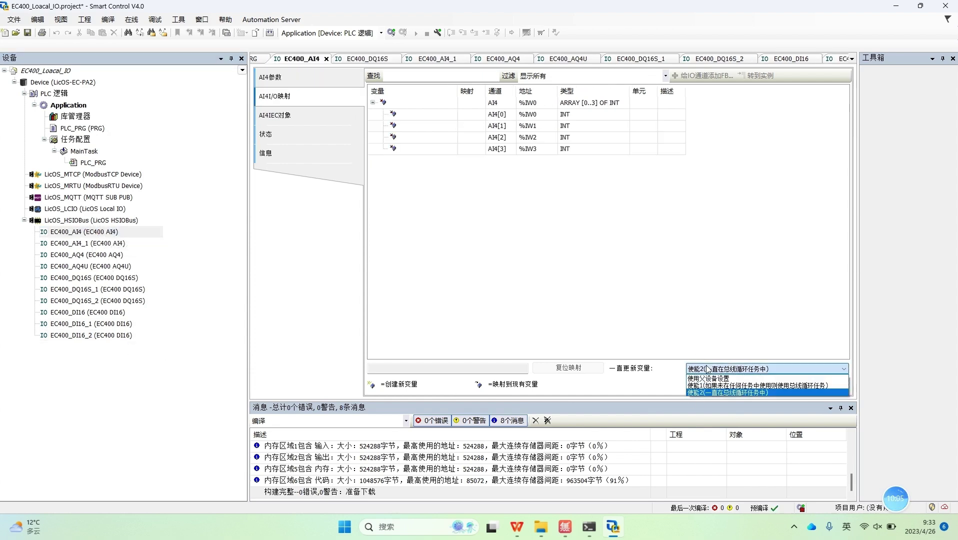
click(714, 393)
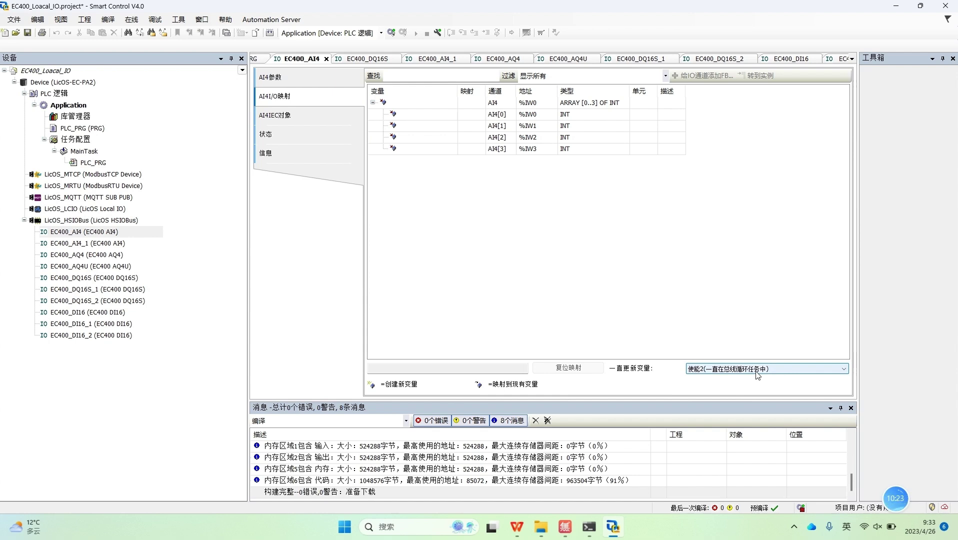
click(757, 372)
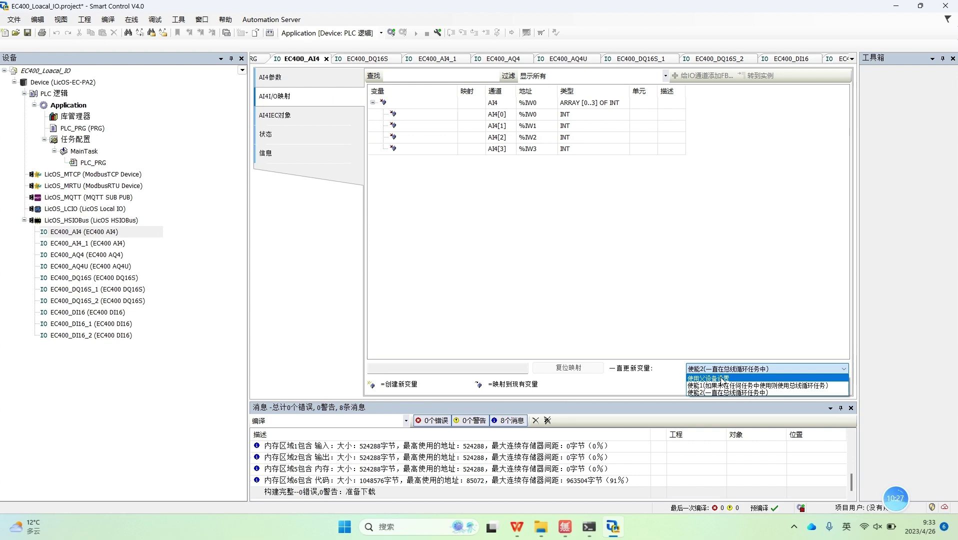
click(98, 165)
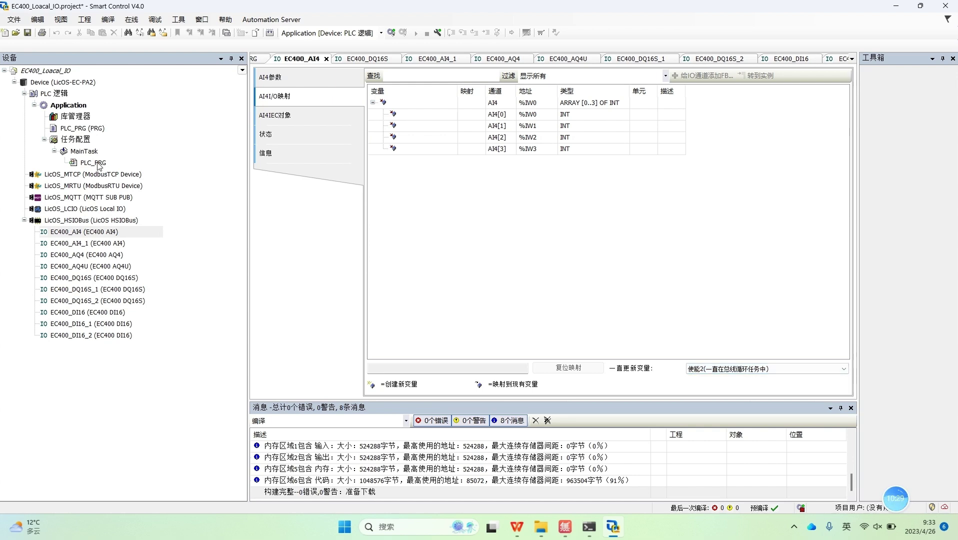
click(98, 165)
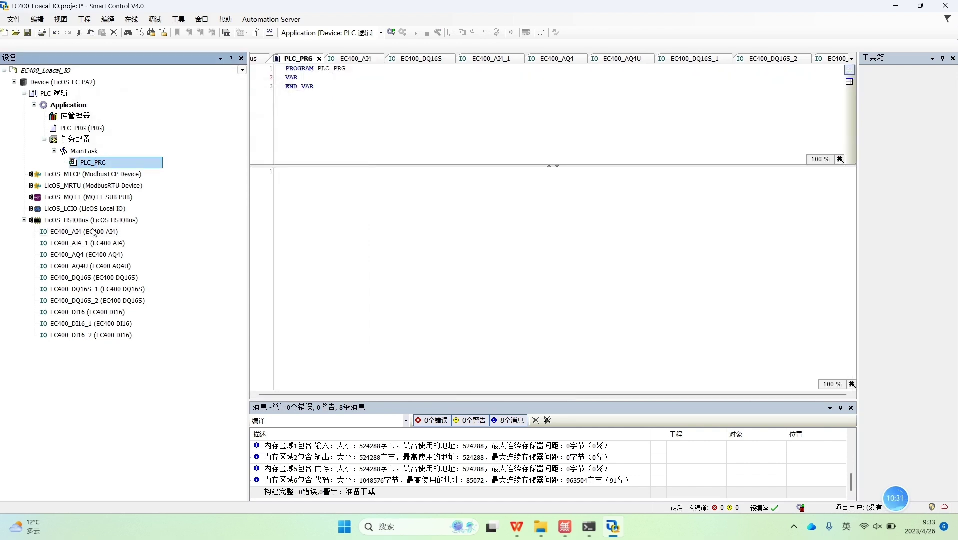
double_click(92, 232)
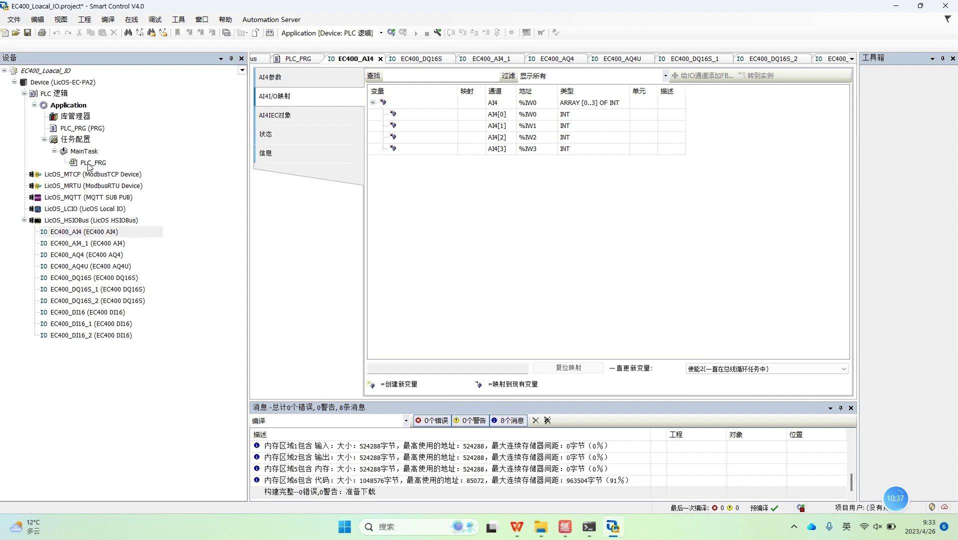
Step: Re-inspect EC400_AI4's 使能2 update setting while pointing out the group of EC400 local modules
click(708, 368)
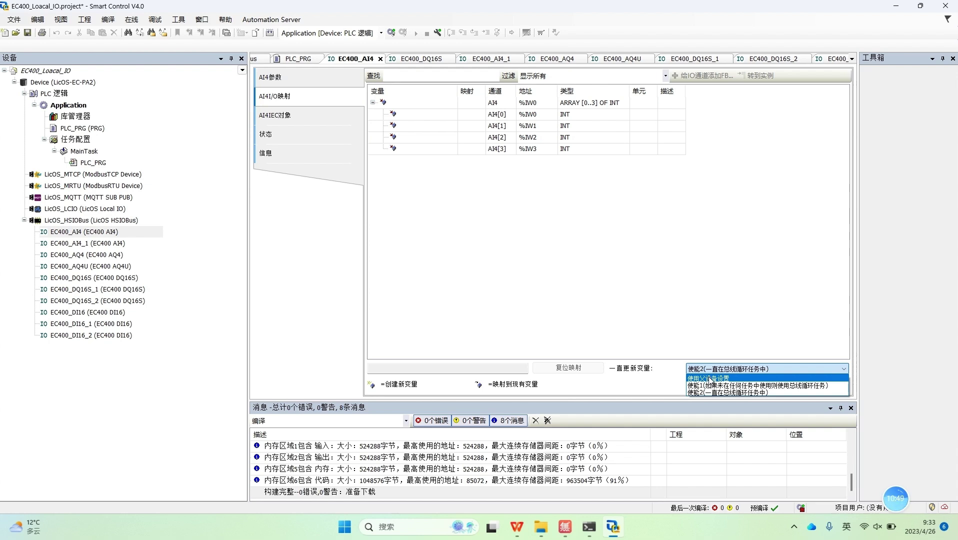
click(632, 315)
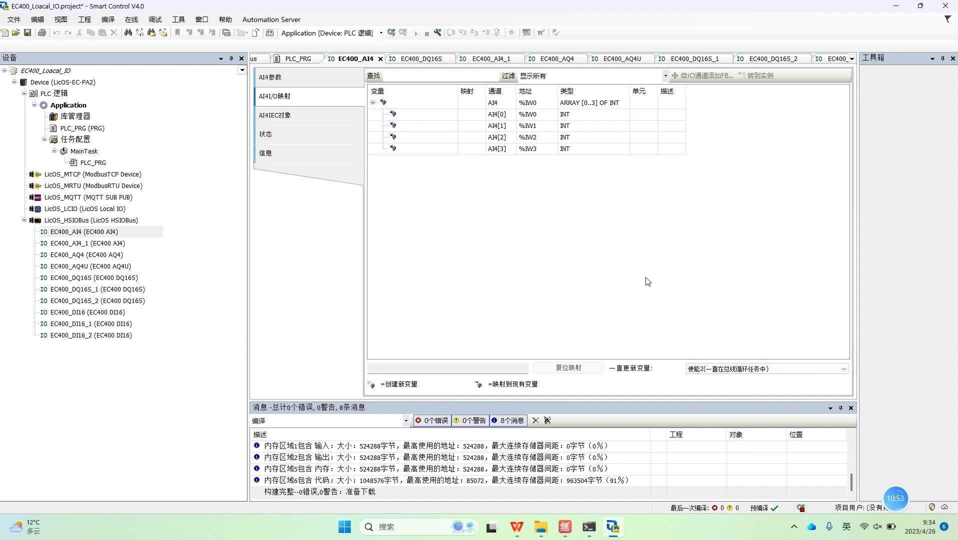
drag(139, 397, 99, 232)
click(133, 396)
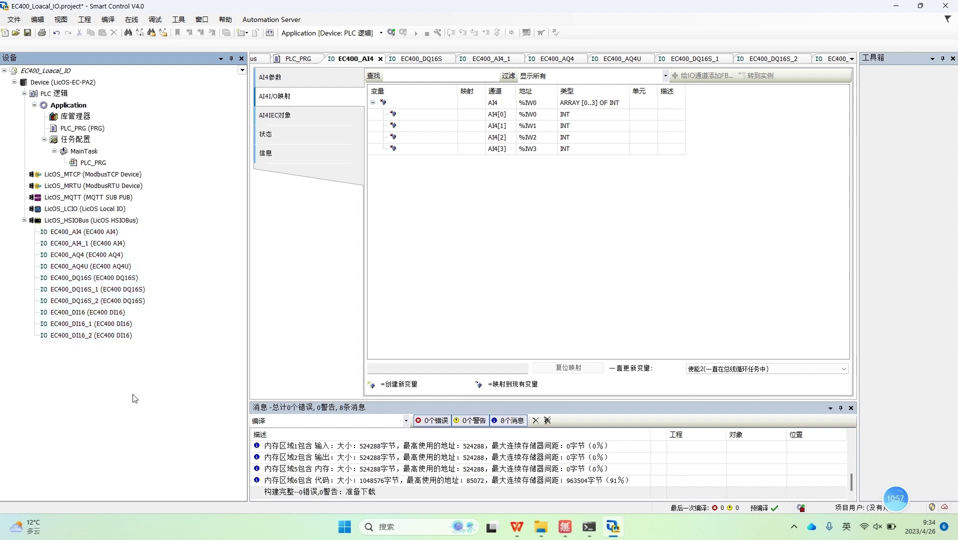
click(740, 369)
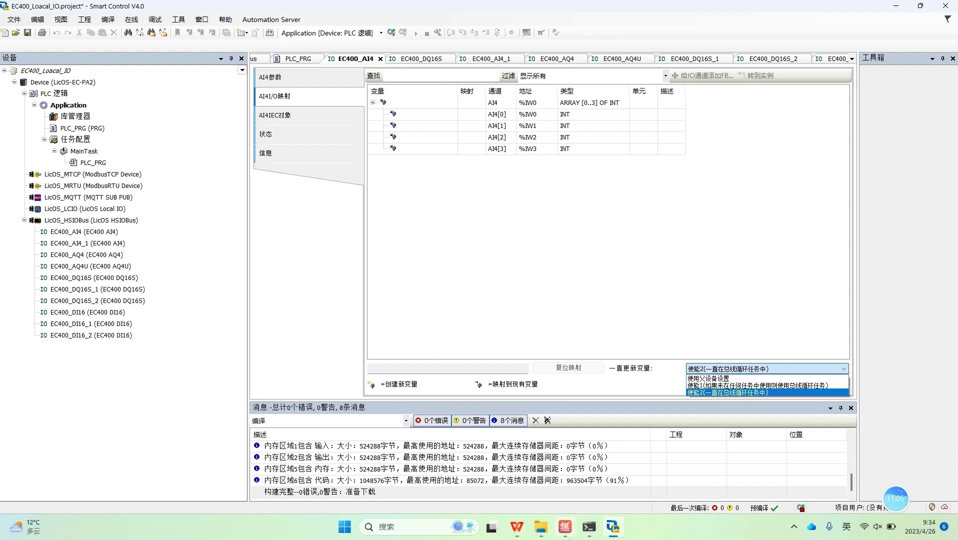
click(516, 526)
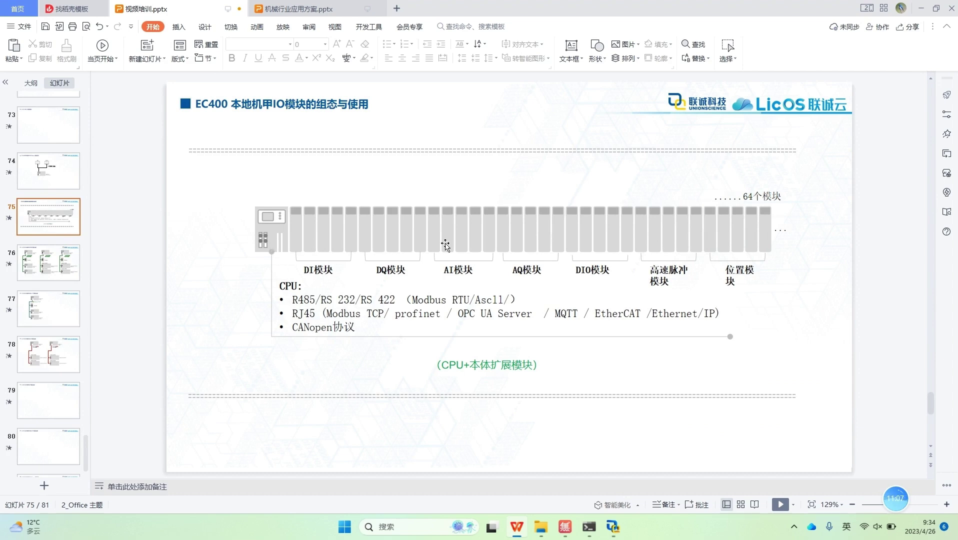
click(613, 526)
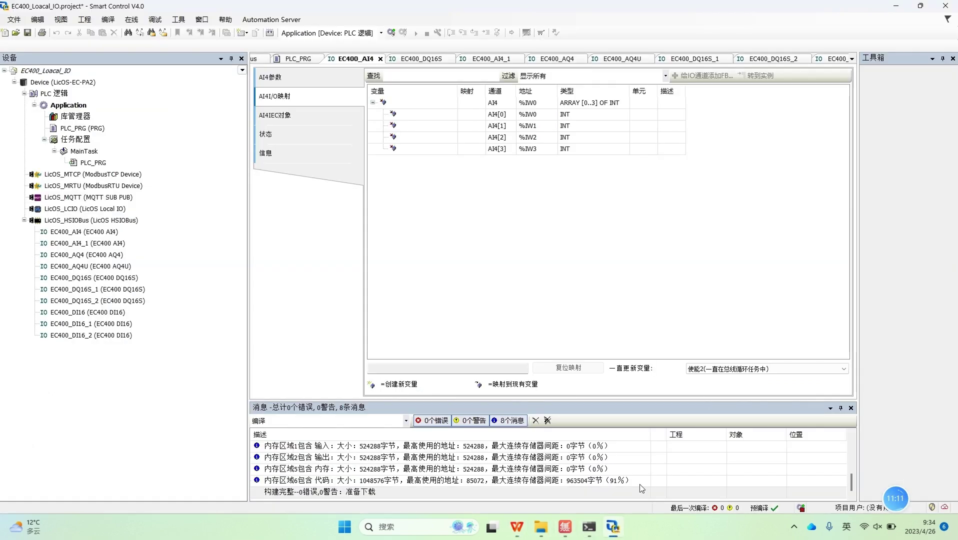
click(729, 368)
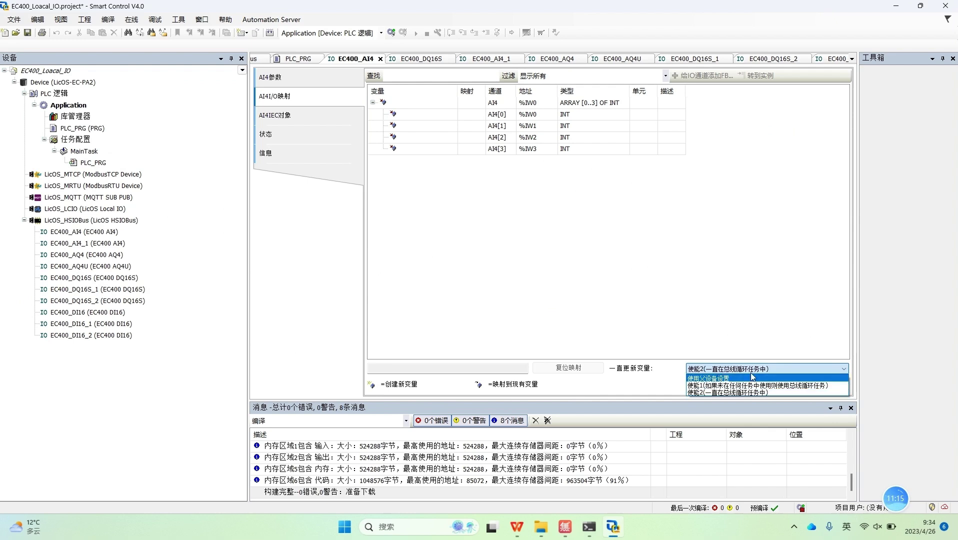
click(712, 340)
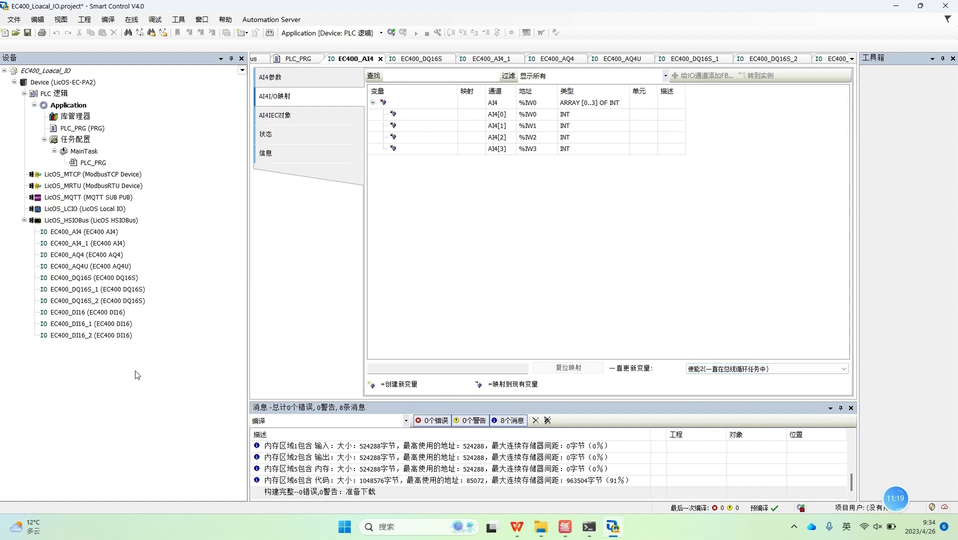
Step: Log in, download the changed application, run it and view the live AI4 readings
click(391, 33)
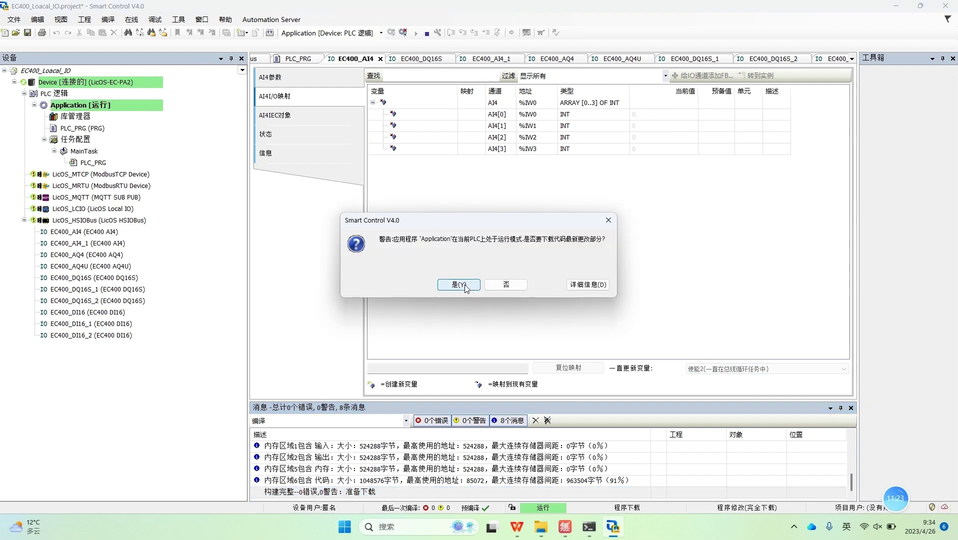
click(458, 282)
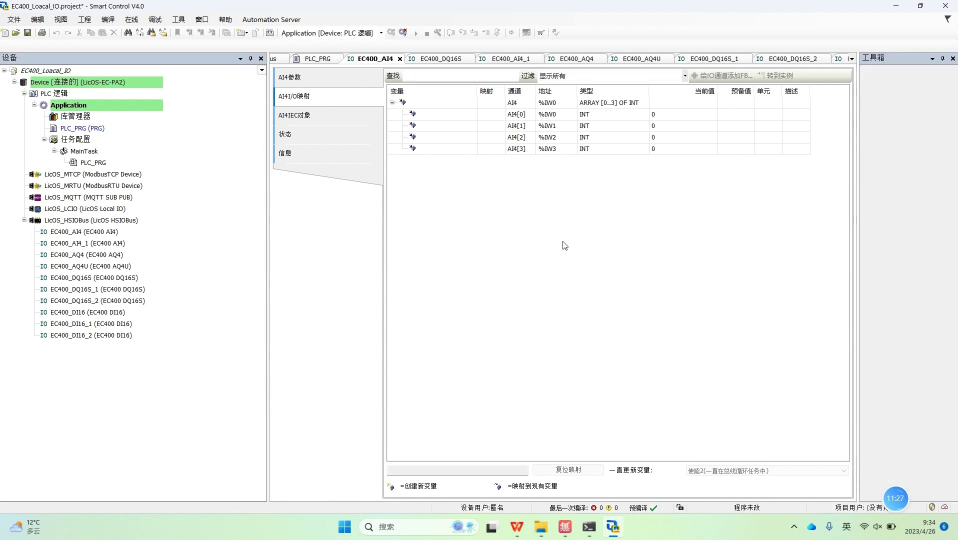
click(415, 33)
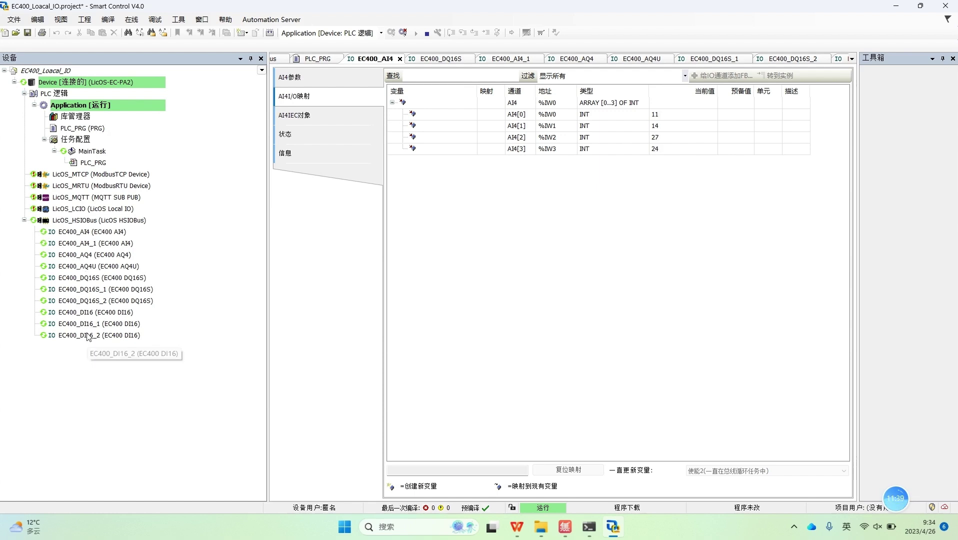
click(76, 223)
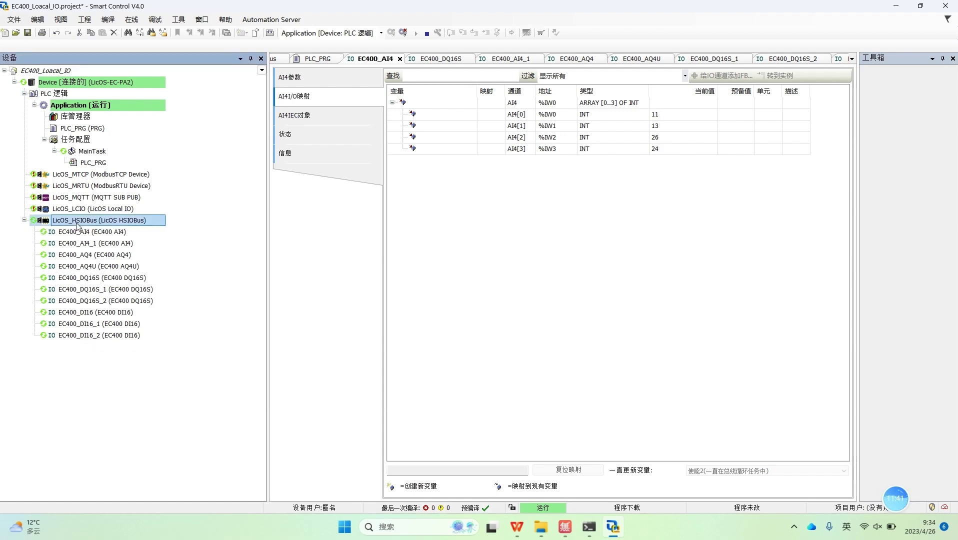
click(83, 84)
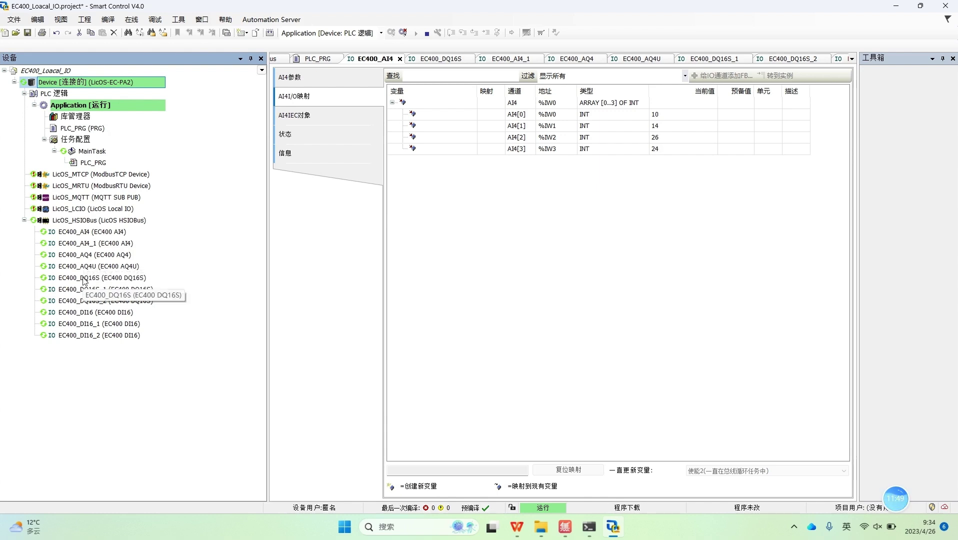
Step: Open the EC400_DQ16S I/O mapping and select its DQ16 word at %QW8
double_click(83, 279)
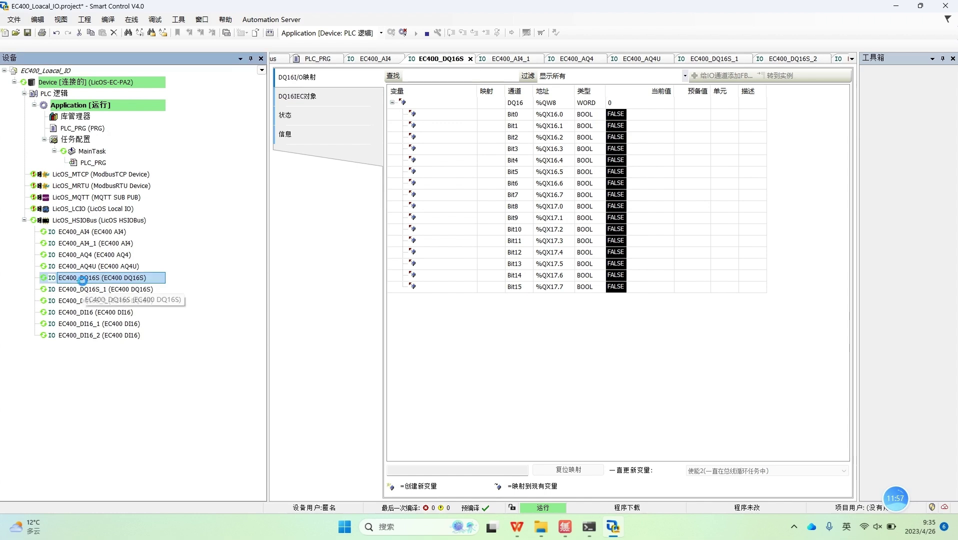
click(550, 103)
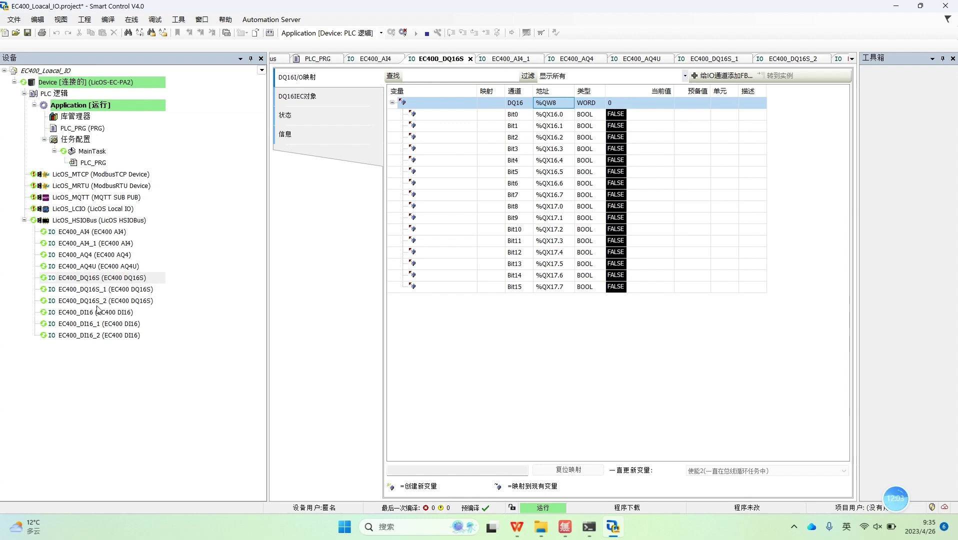
click(98, 277)
click(98, 277)
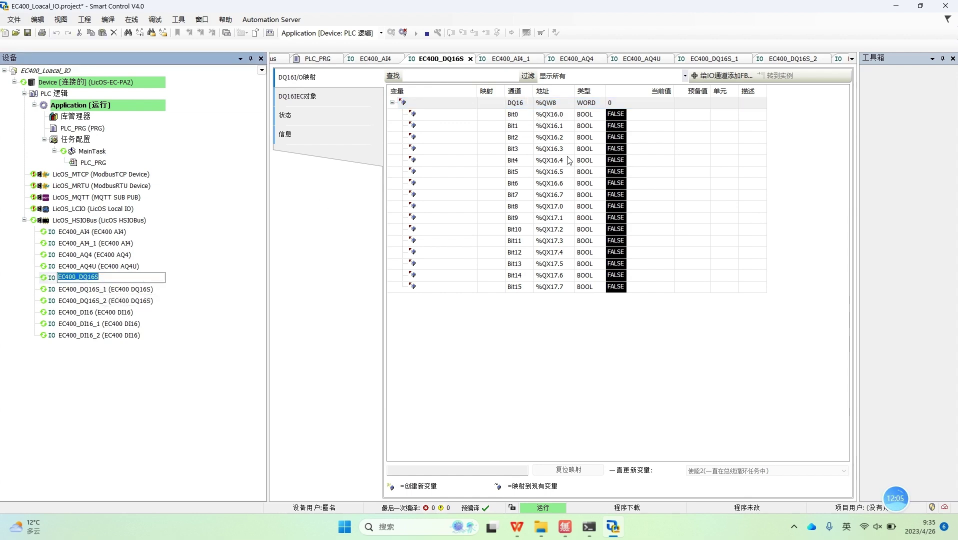
click(558, 103)
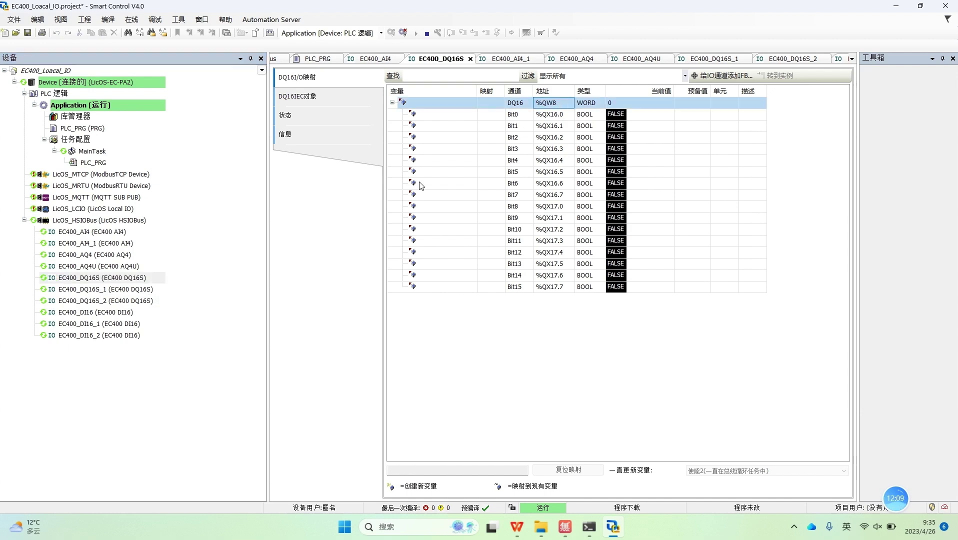
Step: Inspect the EC400_DQ16S_1 (%QW9) and EC400_DQ16S_2 (%QW10) mappings with DQ16 expanded
double_click(111, 290)
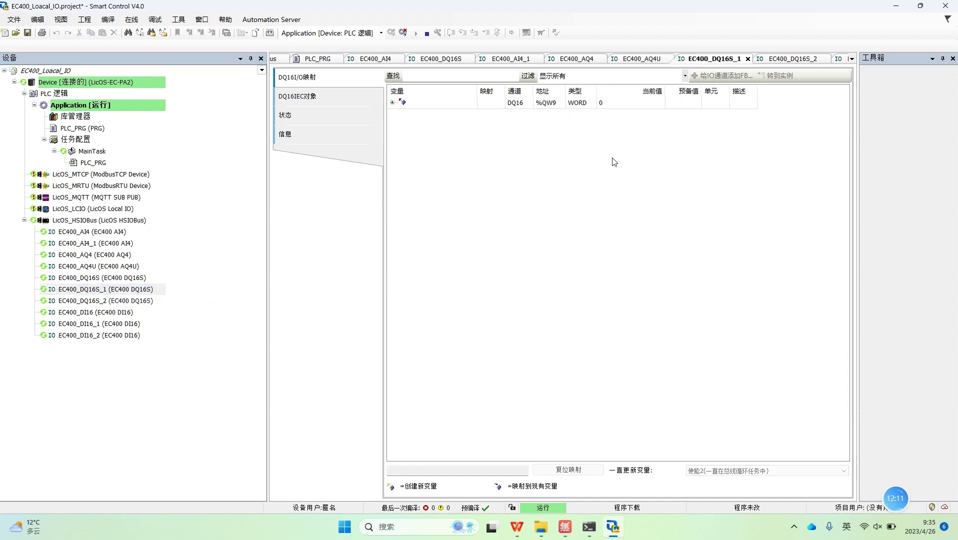
click(392, 103)
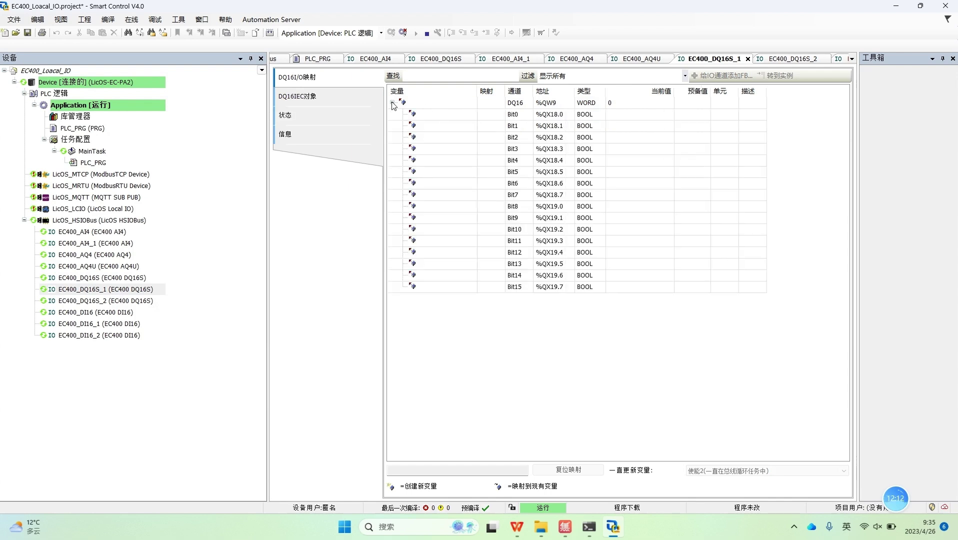
click(555, 103)
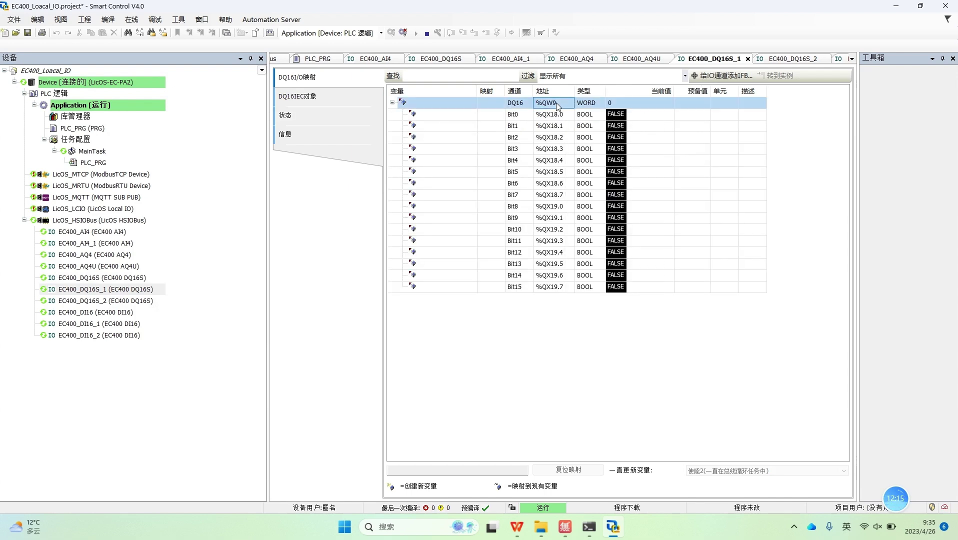
double_click(100, 301)
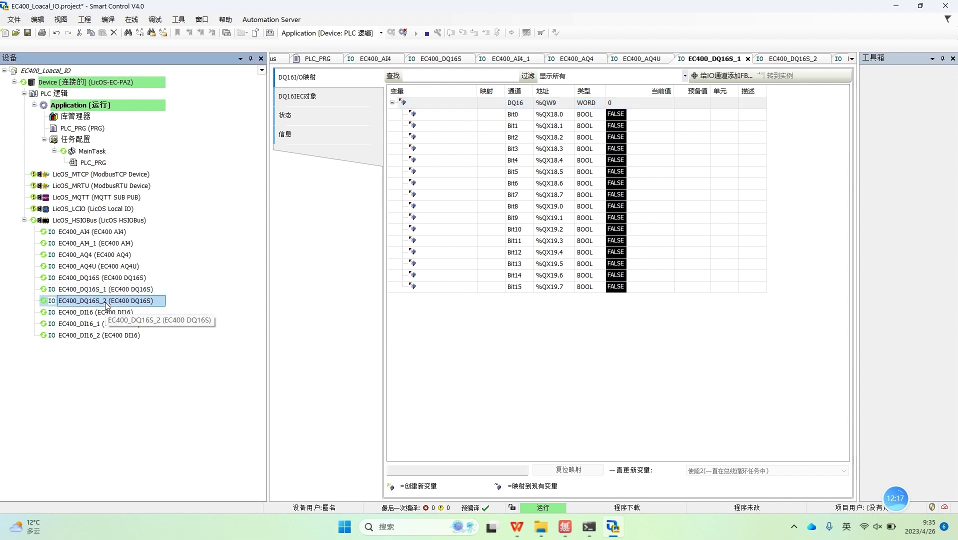
click(552, 104)
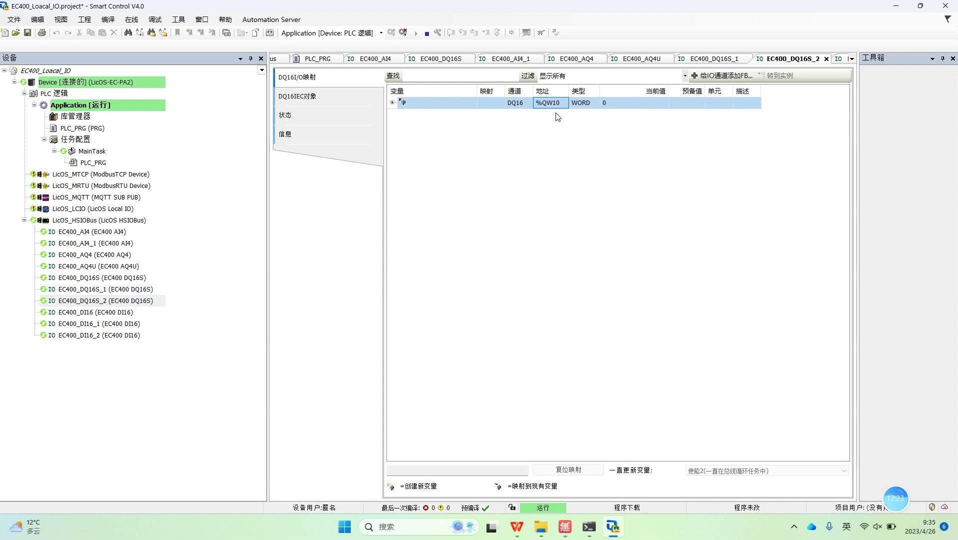
Step: Check the EC400_DI16 (%IW8) and EC400_DI16_1 mappings, then return to EC400_DQ16S
double_click(90, 314)
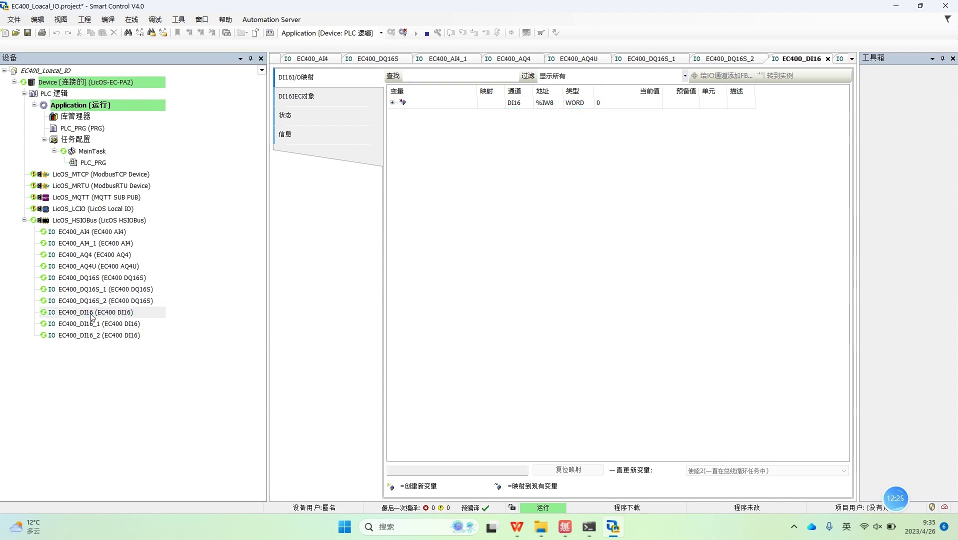
click(553, 106)
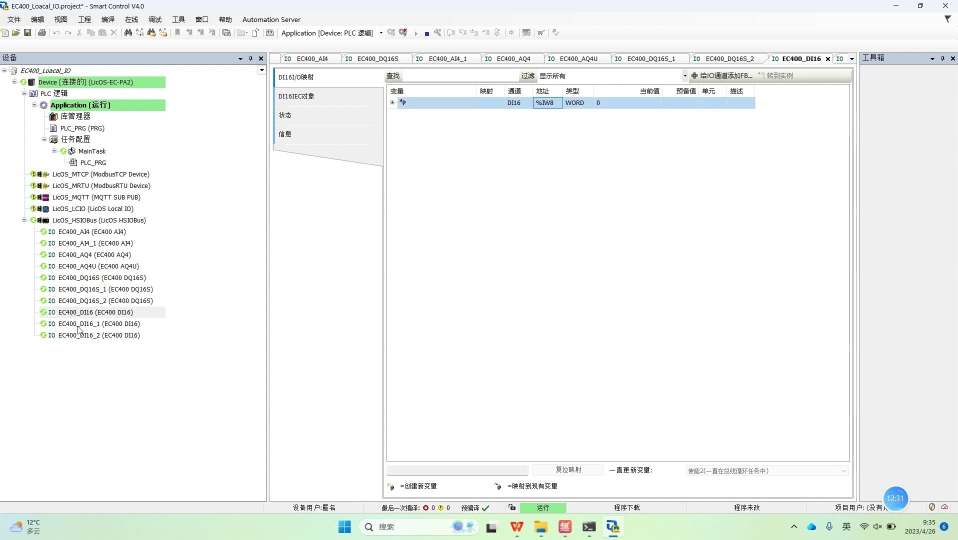
click(99, 324)
double_click(99, 324)
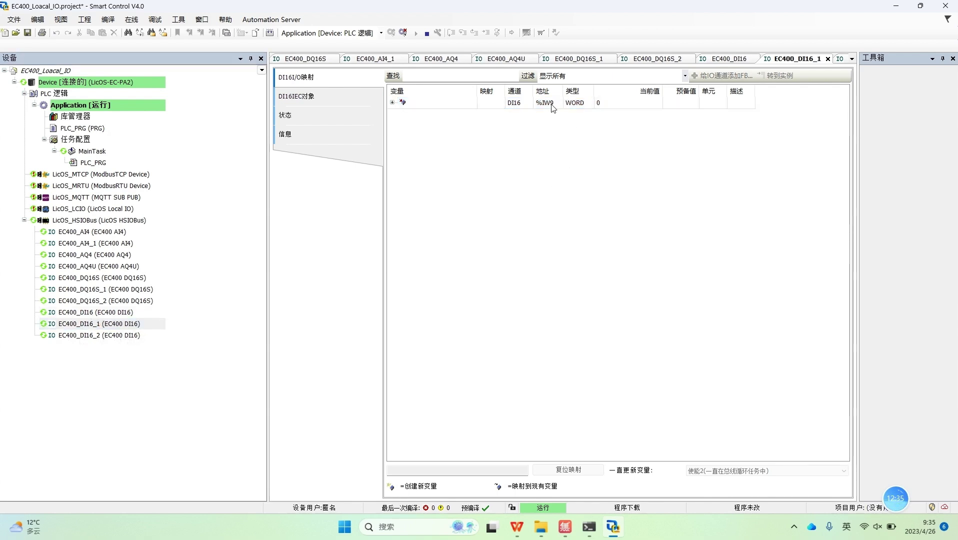
double_click(93, 278)
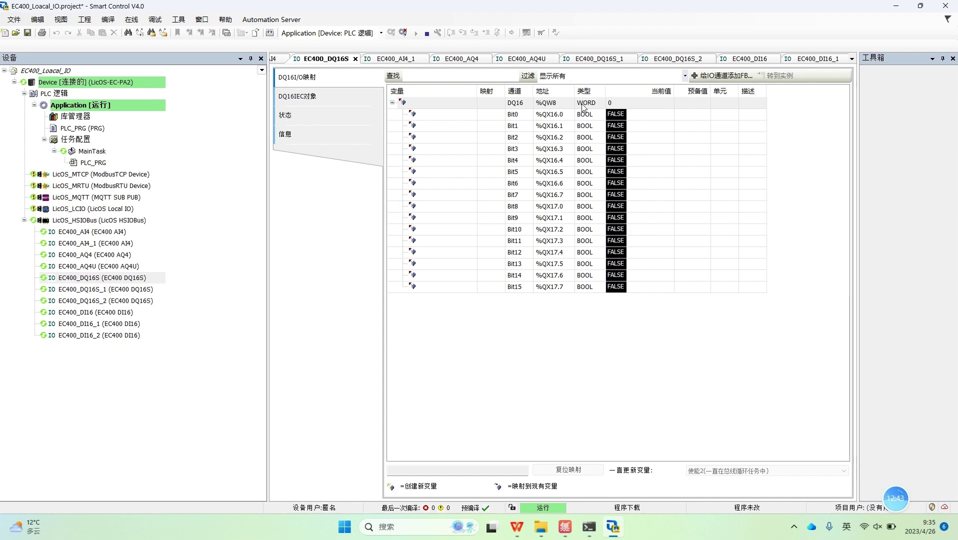
Step: Prepare TRUE for output Bit0, Bit1 and Bit5–Bit9
click(680, 104)
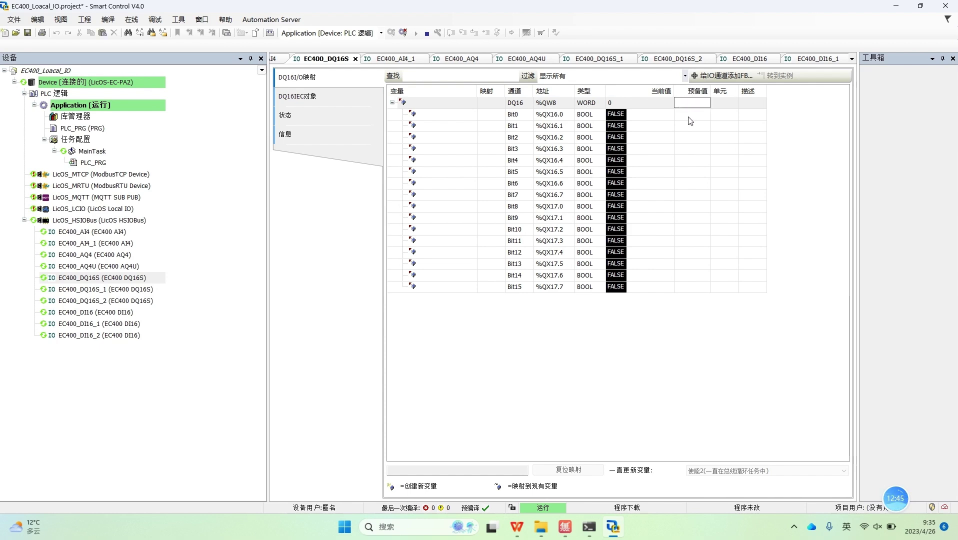
click(688, 115)
click(688, 125)
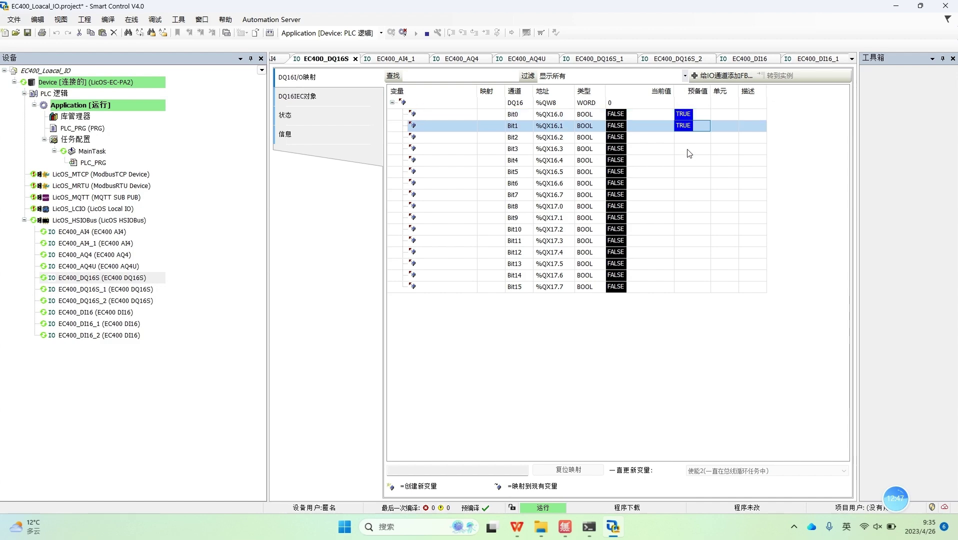
click(689, 171)
click(687, 184)
click(686, 196)
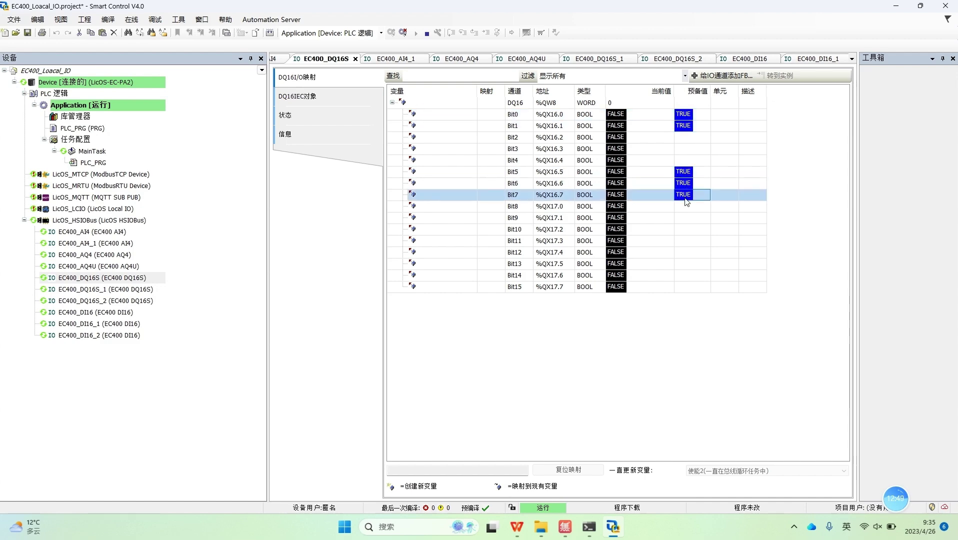
click(688, 207)
click(688, 218)
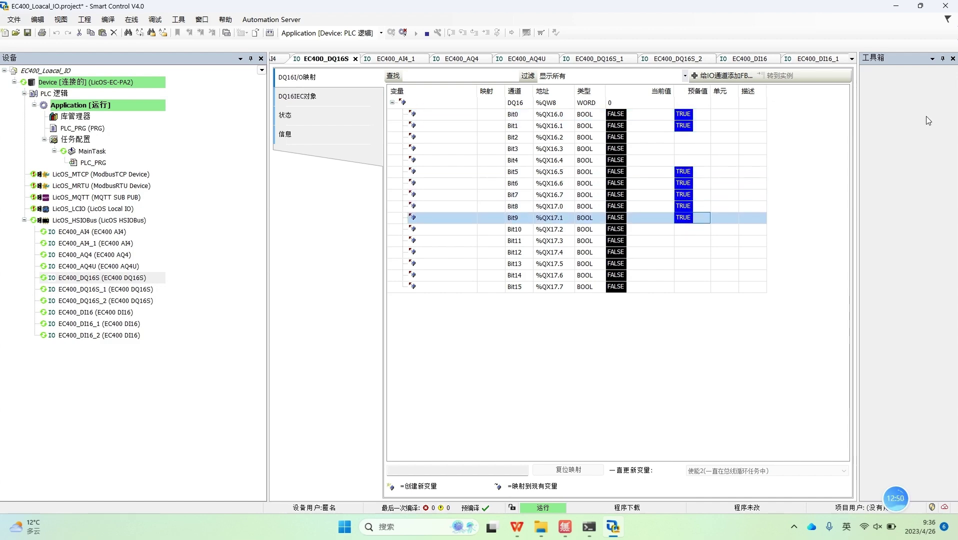
Step: Resize Smart Control beside the camera view and prepare TRUE for Bit13 and Bit14
click(919, 5)
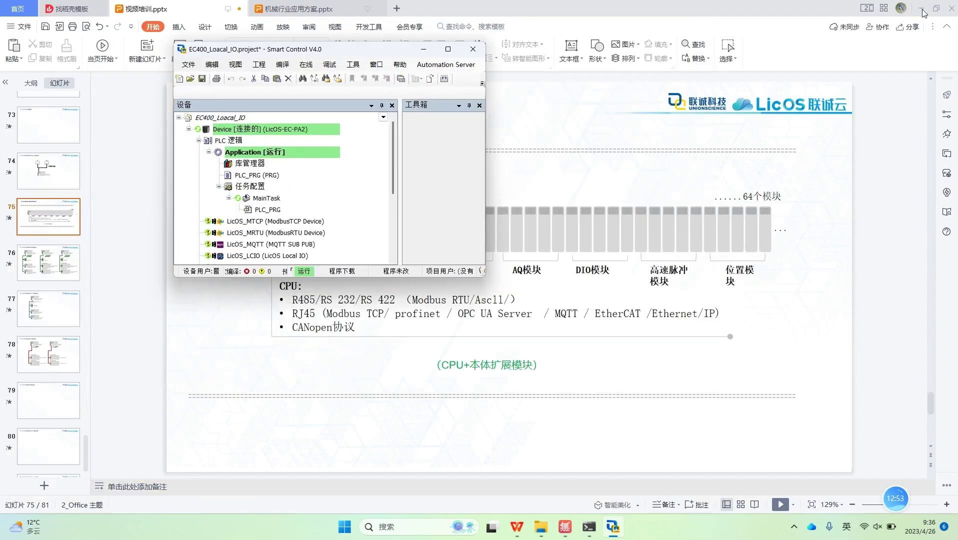
click(921, 9)
drag(485, 135, 631, 134)
drag(413, 43, 414, 6)
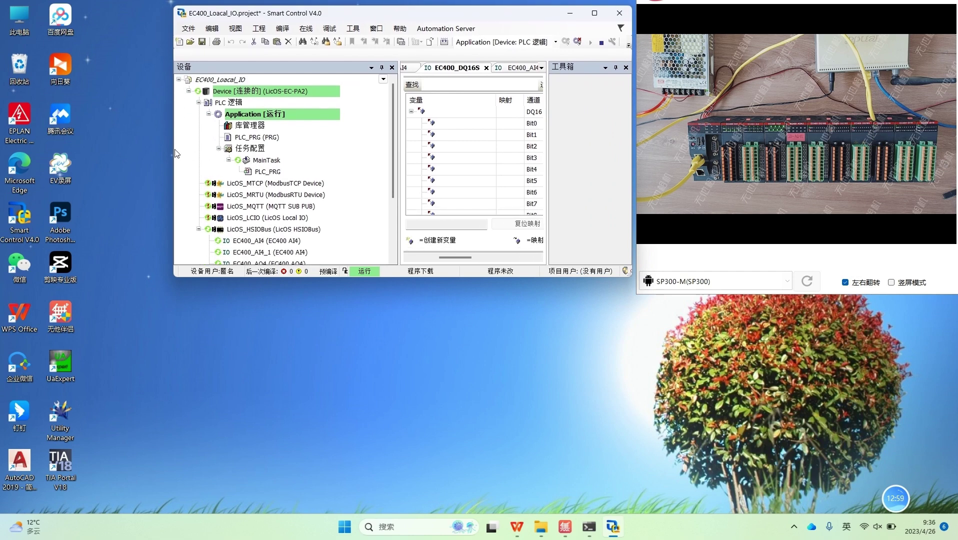
drag(173, 151, 0, 200)
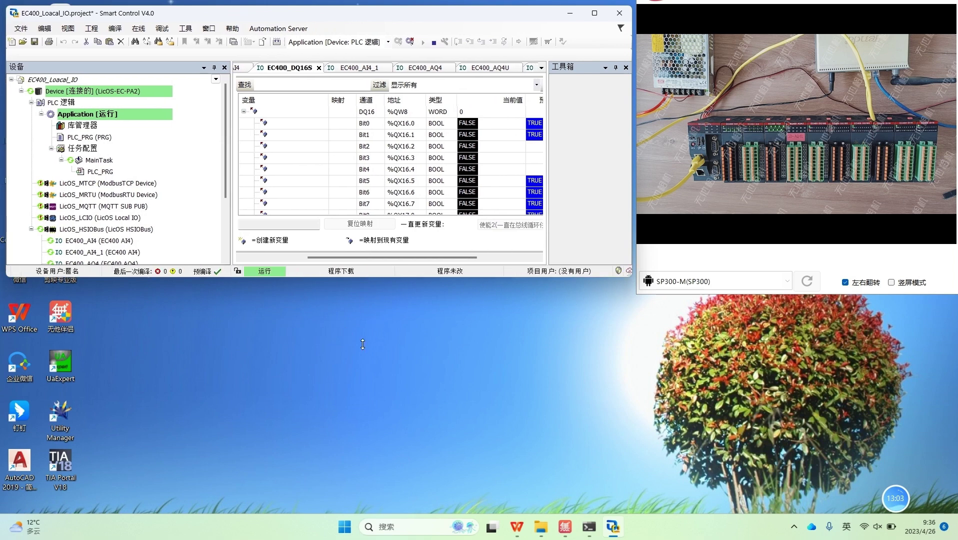
drag(362, 344, 362, 495)
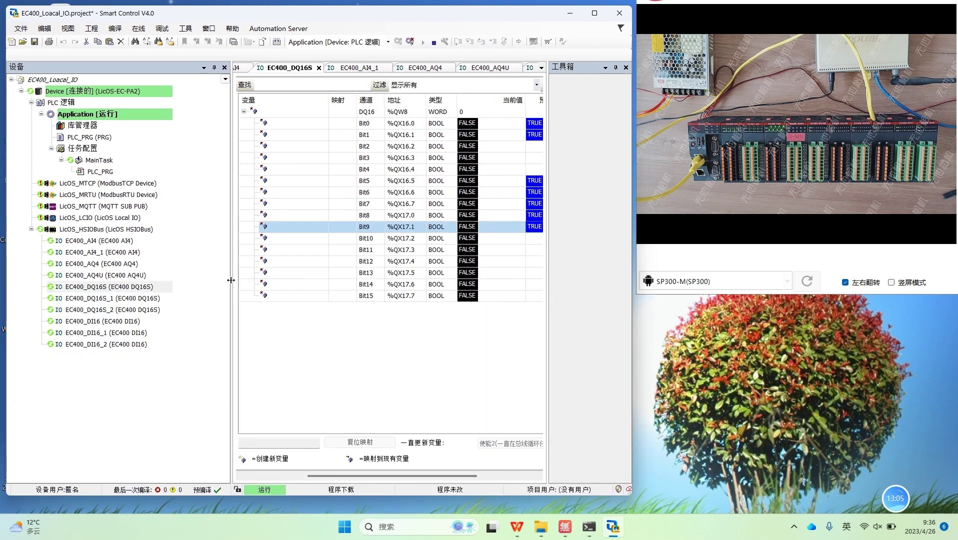
drag(230, 280, 181, 282)
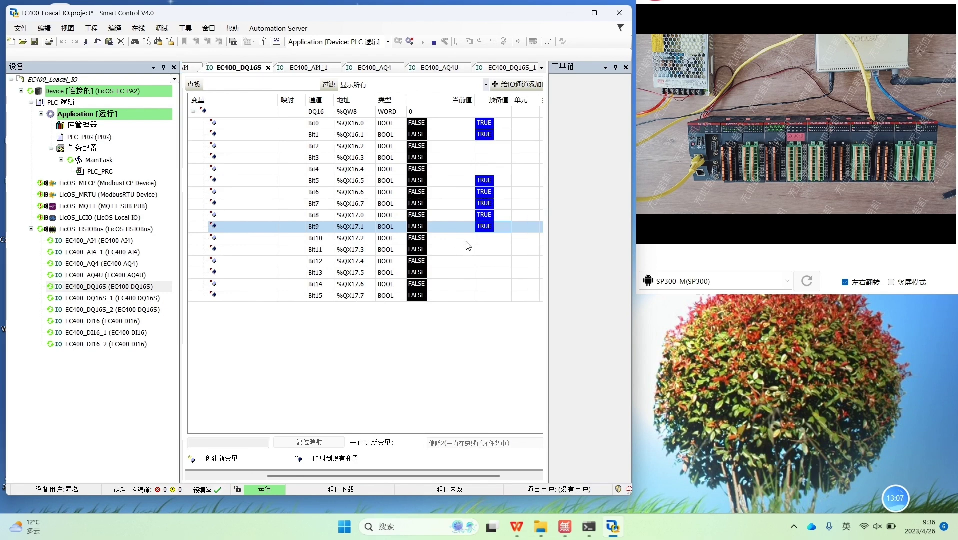
click(480, 272)
click(480, 283)
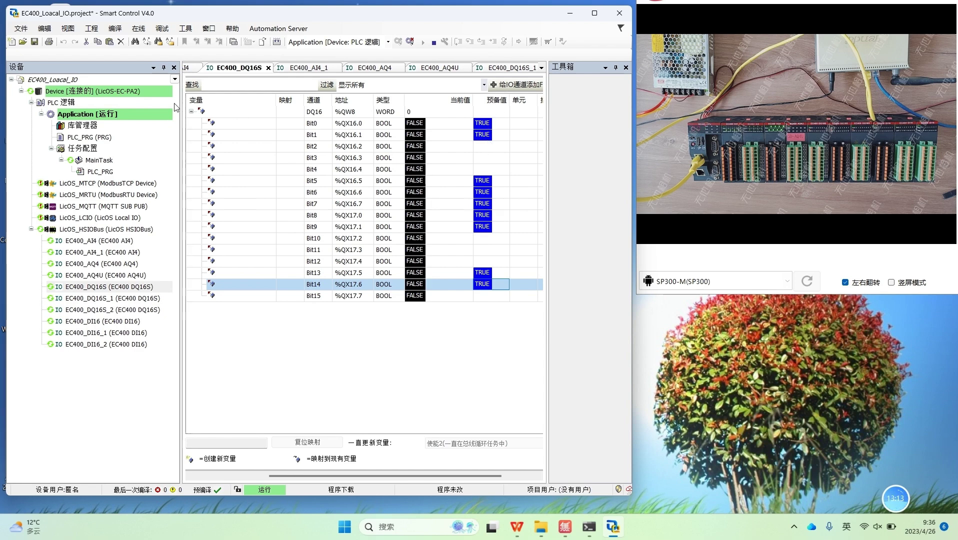
Step: Write the prepared values to the EC400_DQ16S outputs
click(138, 28)
mouse_move(116, 32)
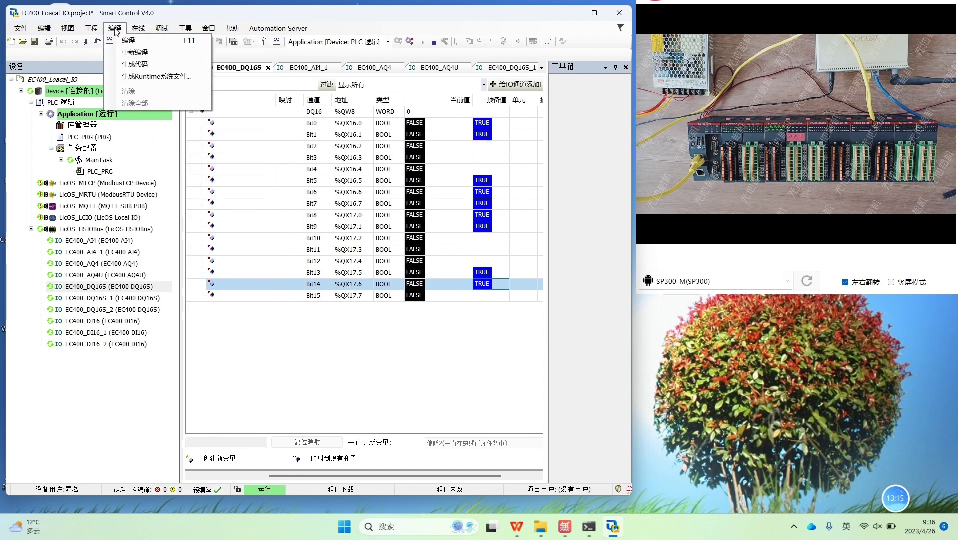
mouse_move(161, 31)
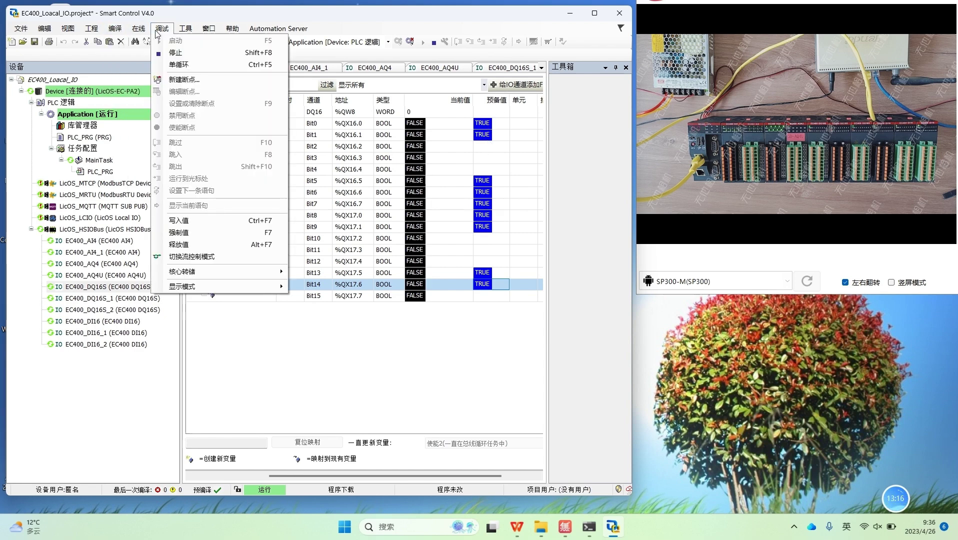
click(183, 223)
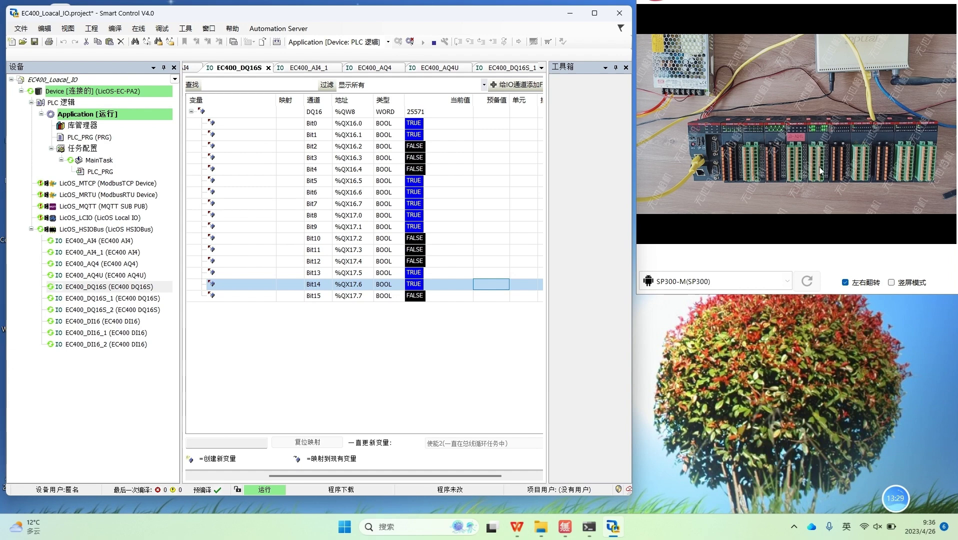
Step: Prepare Bit2, Bit3, Bit11 TRUE and Bit8, Bit13, Bit14 FALSE, then write them
click(482, 147)
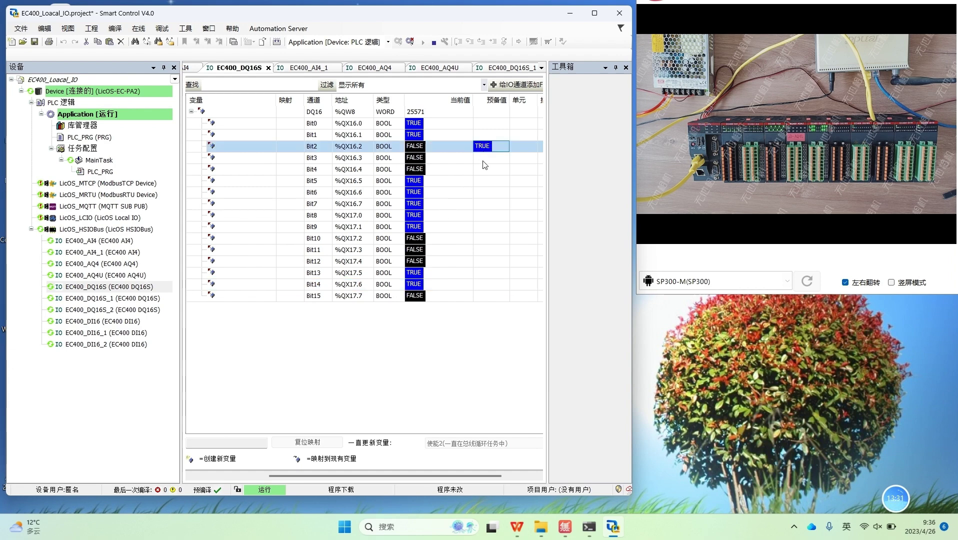
click(483, 158)
click(489, 215)
click(484, 250)
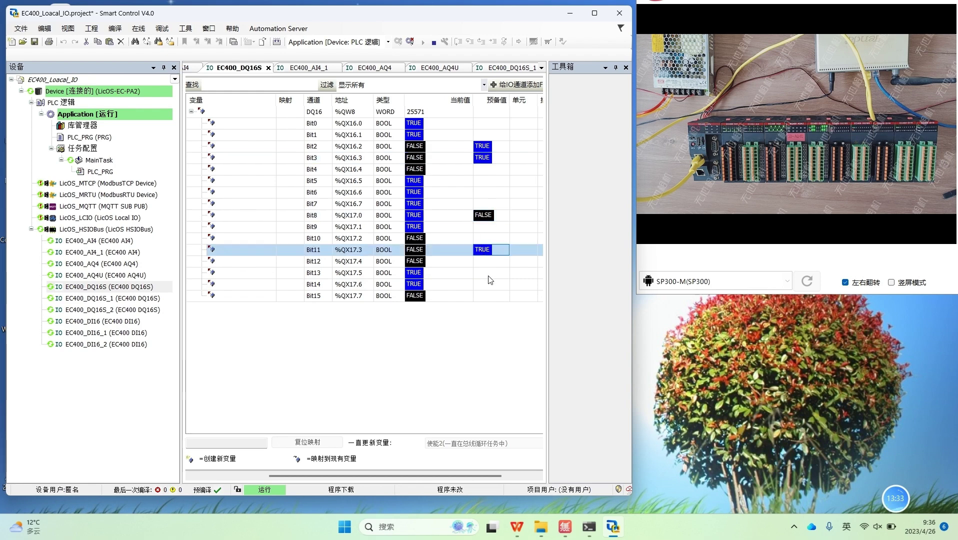
click(489, 273)
click(488, 284)
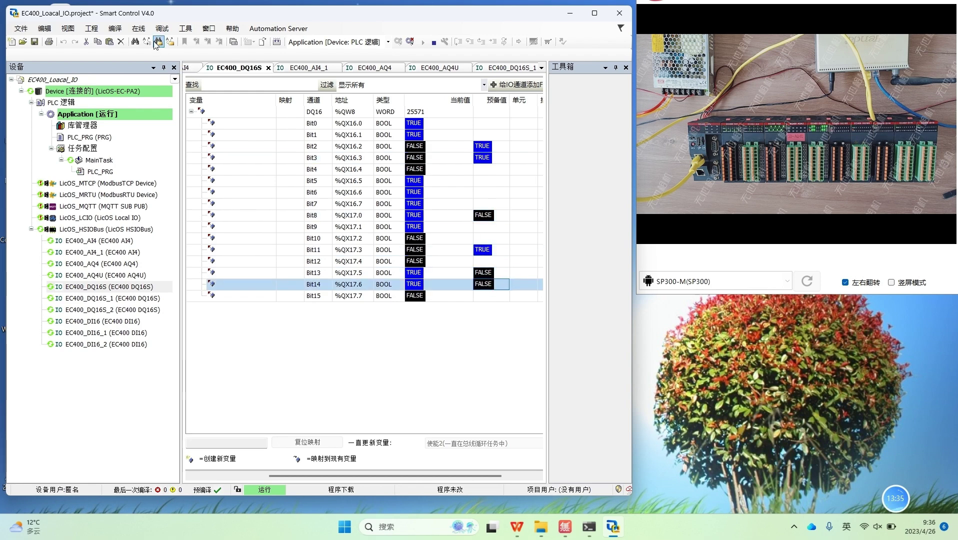
click(162, 29)
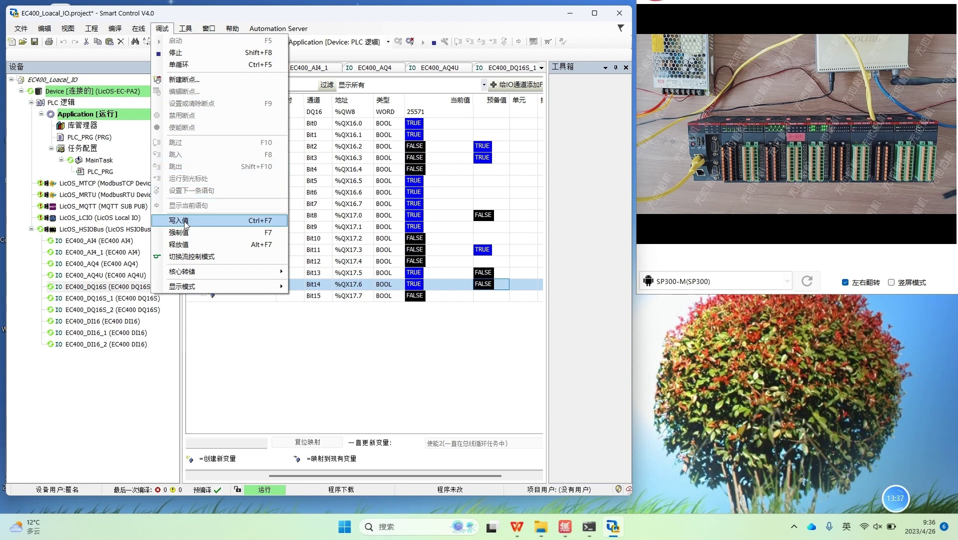
click(183, 220)
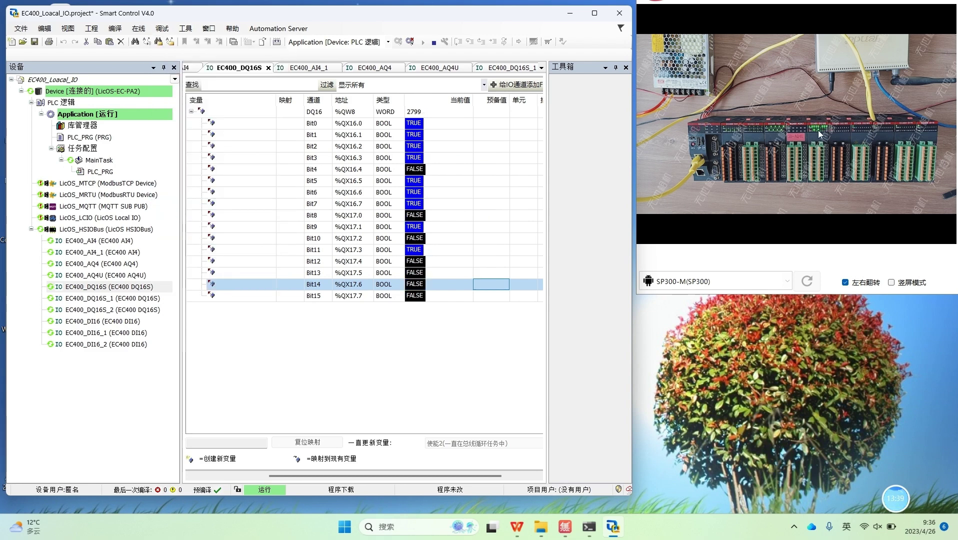
Step: On EC400_DQ16S_2, write TRUE to Bit1, Bit2, Bit7, Bit8, Bit12 and Bit13
double_click(102, 310)
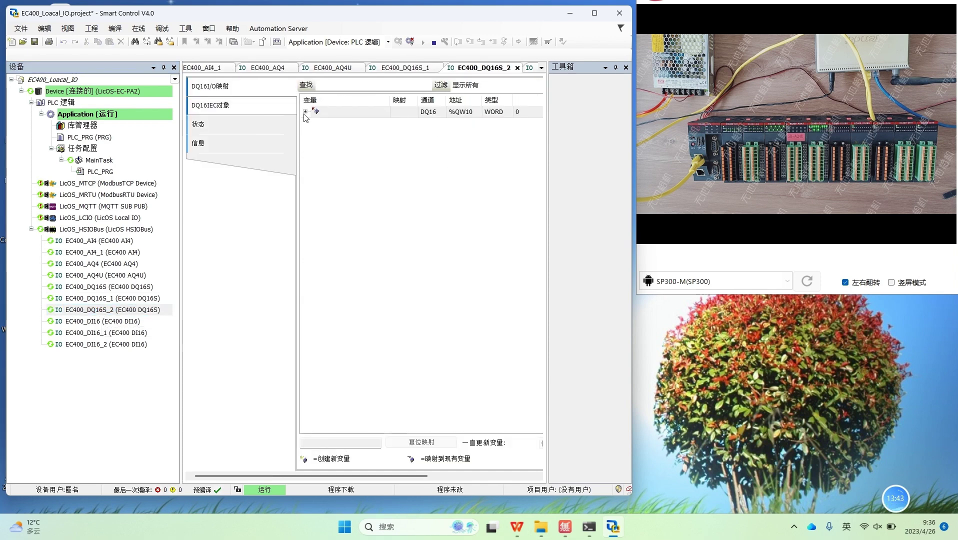
click(307, 114)
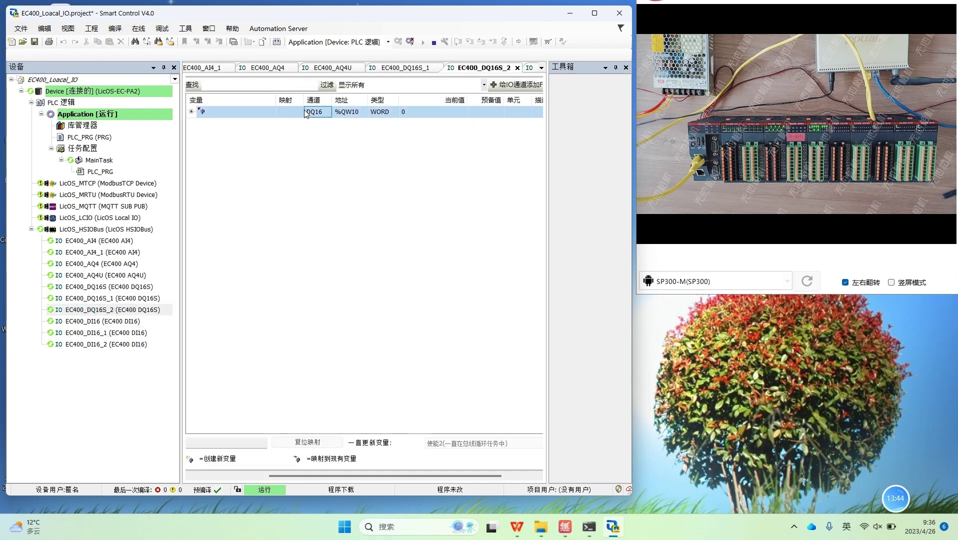
click(191, 112)
click(496, 135)
click(492, 147)
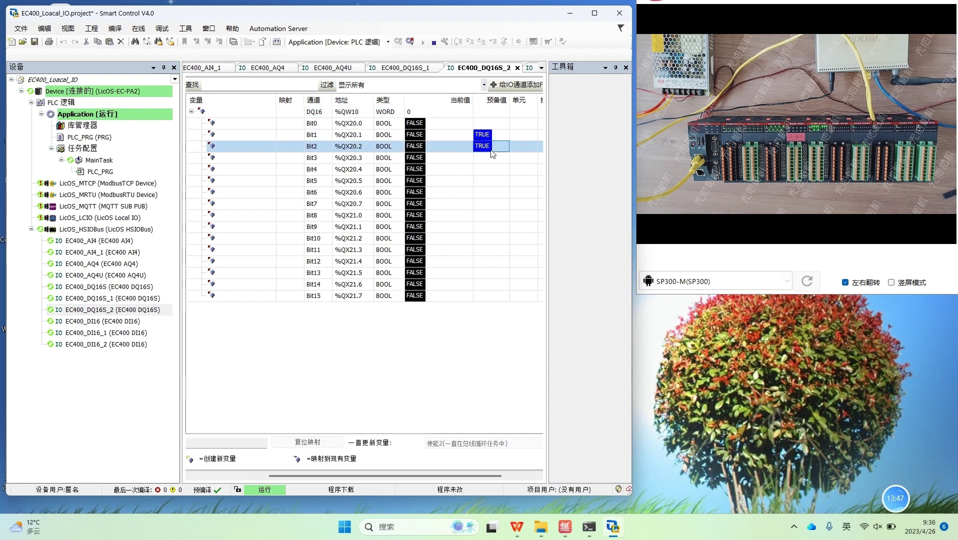
click(489, 204)
click(489, 216)
click(488, 261)
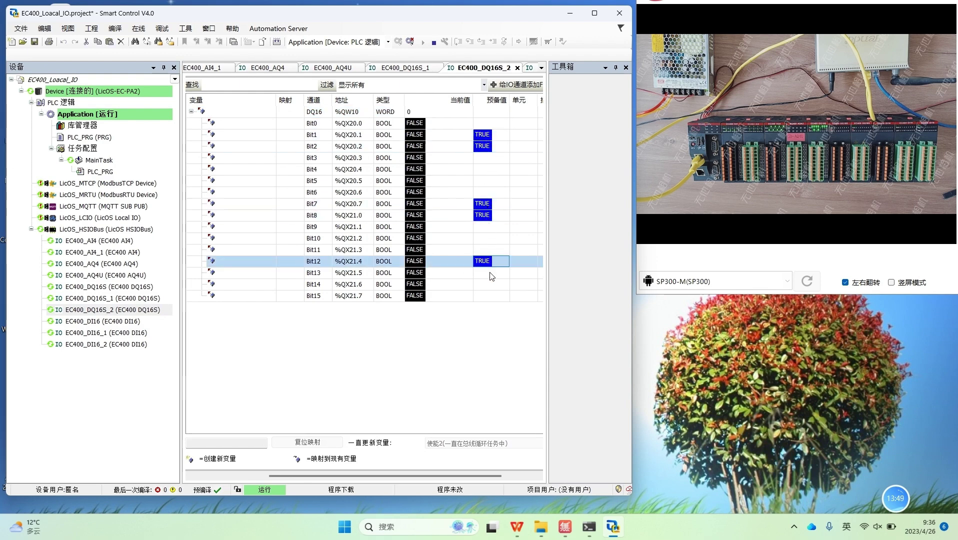
click(488, 273)
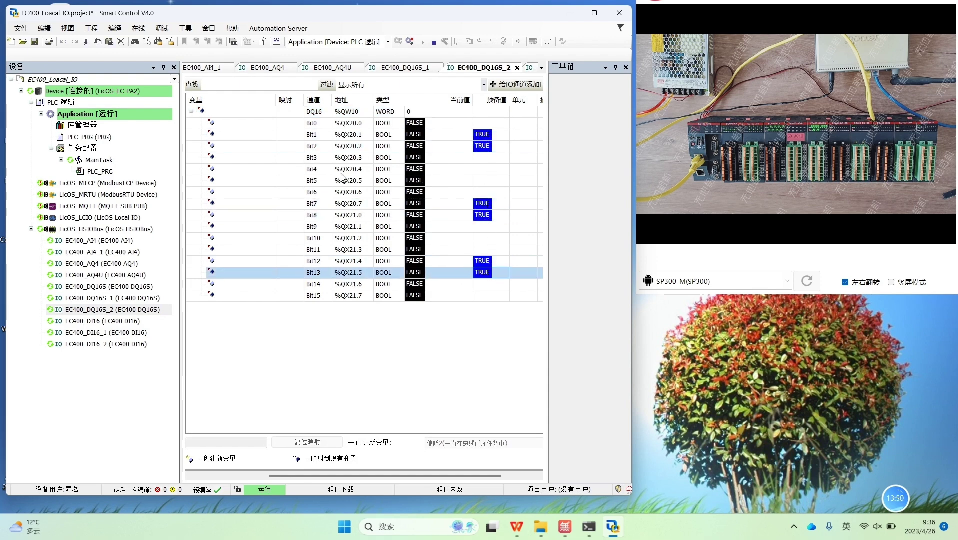
click(162, 29)
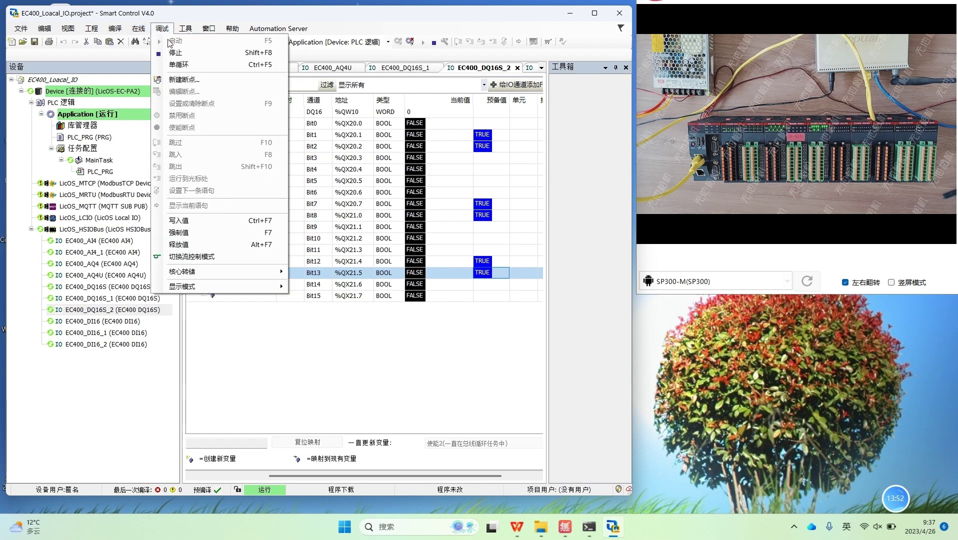
click(212, 226)
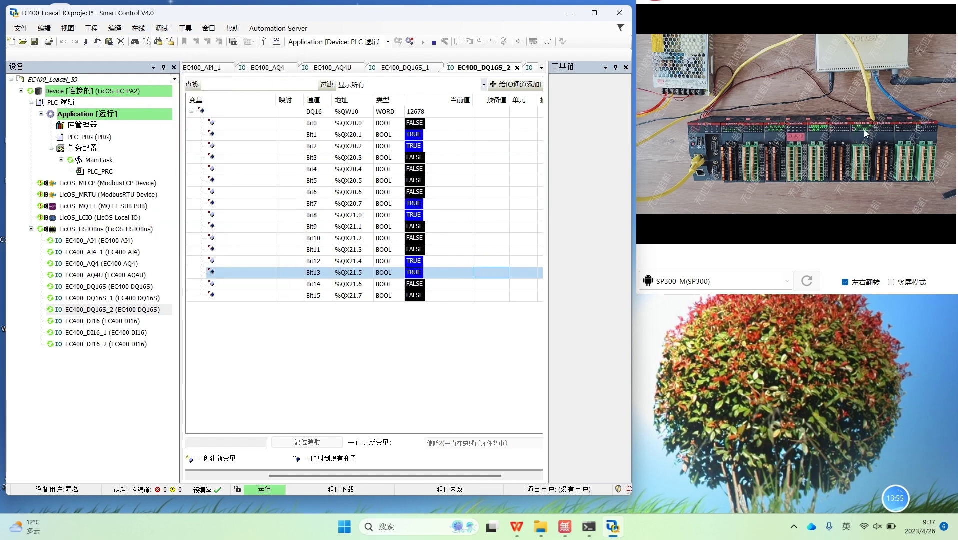
Step: Maximize the window, log out of the PLC and open PLC_PRG
click(594, 13)
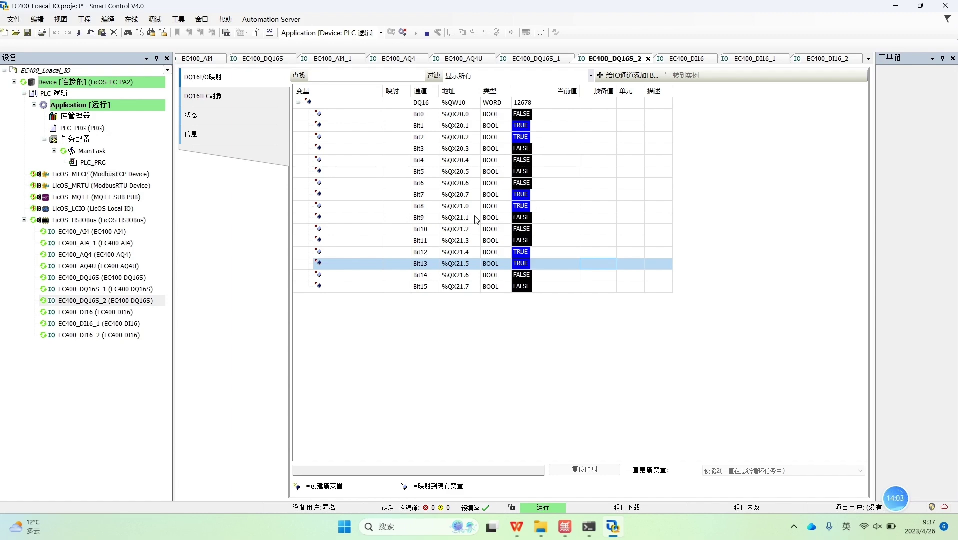
click(402, 33)
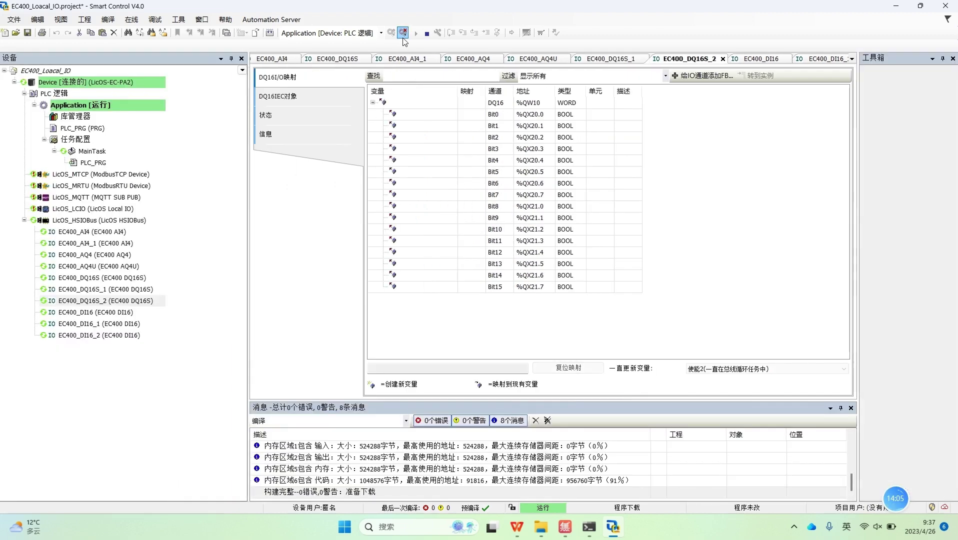
double_click(98, 164)
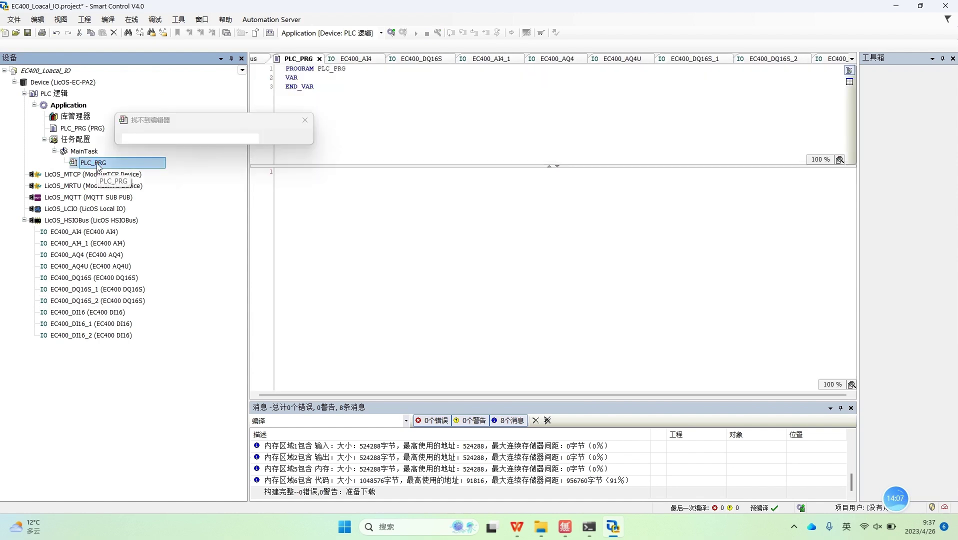
Step: Add an empty line under VAR, enlarge the editor panes and close the Messages list
click(304, 76)
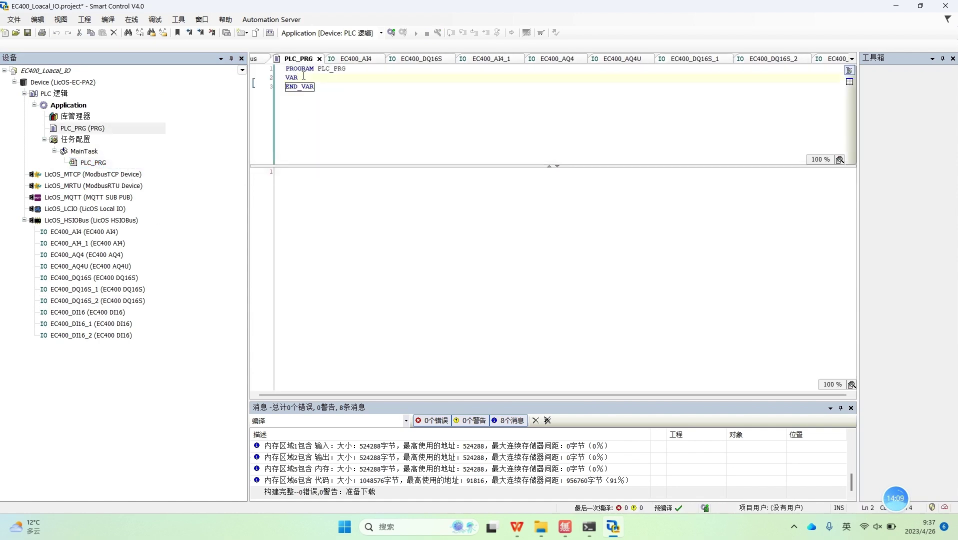
key(Return)
key(Return)
key(Return)
key(Return)
key(Return)
key(Return)
key(Return)
key(Return)
key(Return)
key(Return)
key(Return)
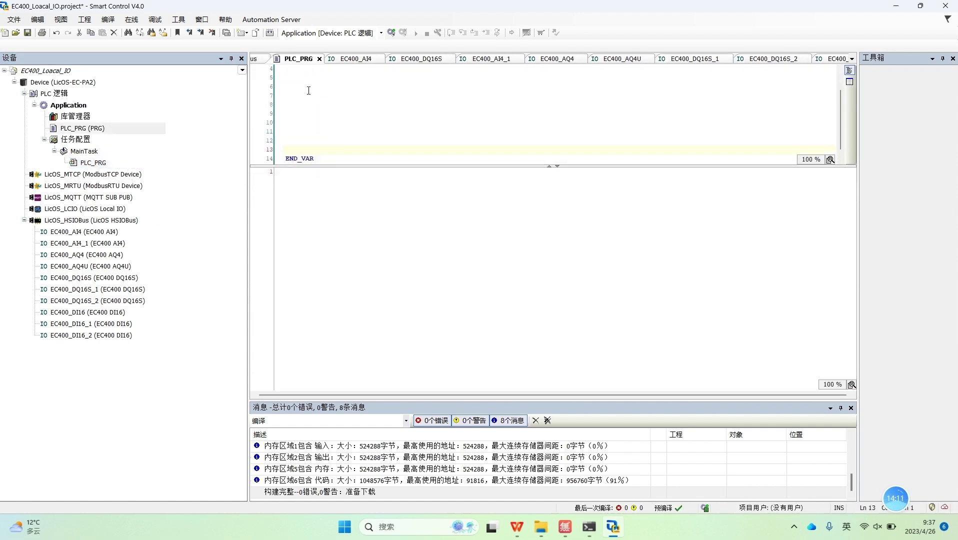
drag(340, 166, 339, 318)
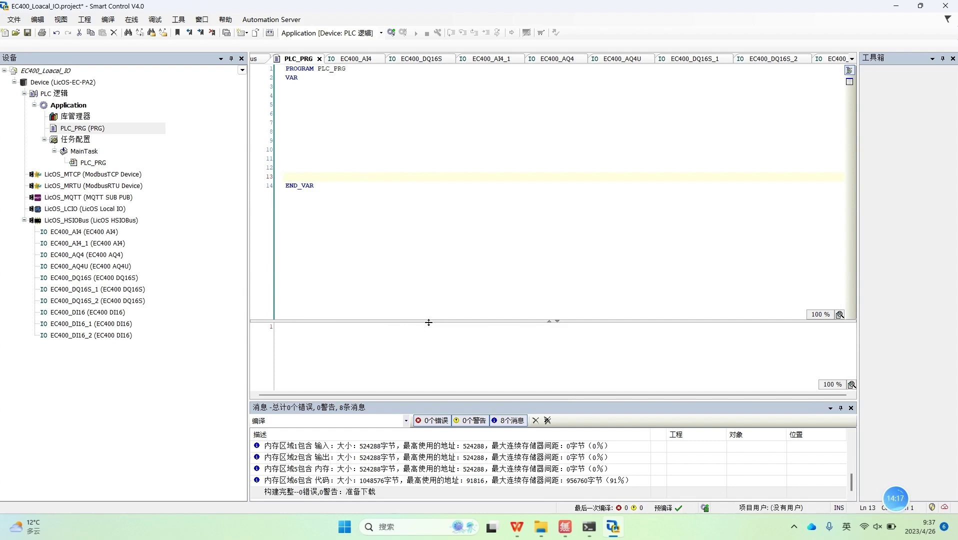
drag(428, 323, 407, 223)
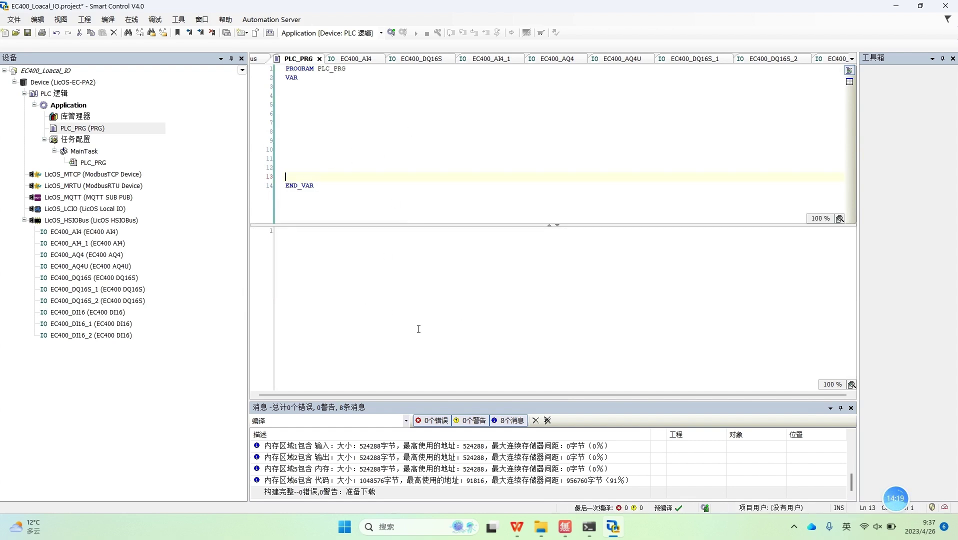
click(851, 407)
Step: Declare VAR1 :BOOL on line 4
click(282, 96)
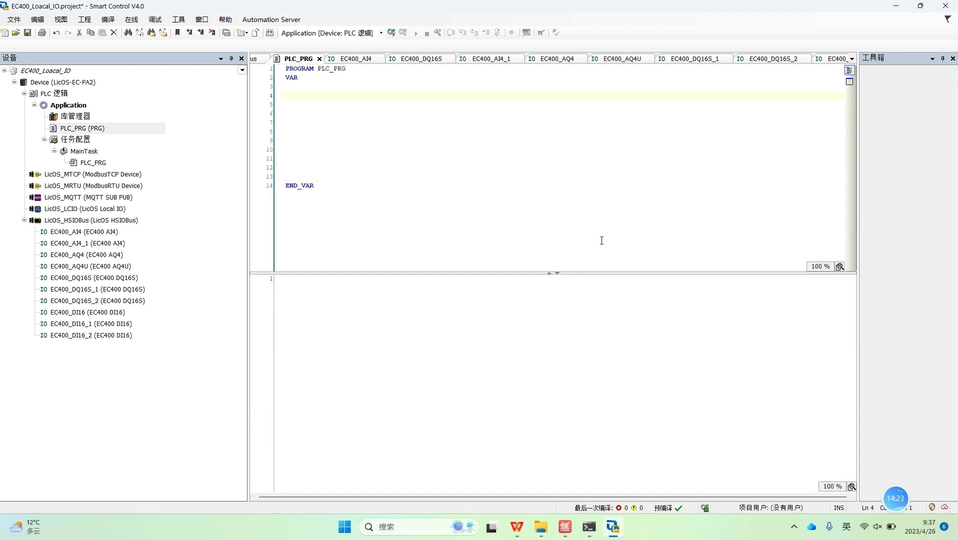
text(A)
key(BackSpace)
text(VAR)
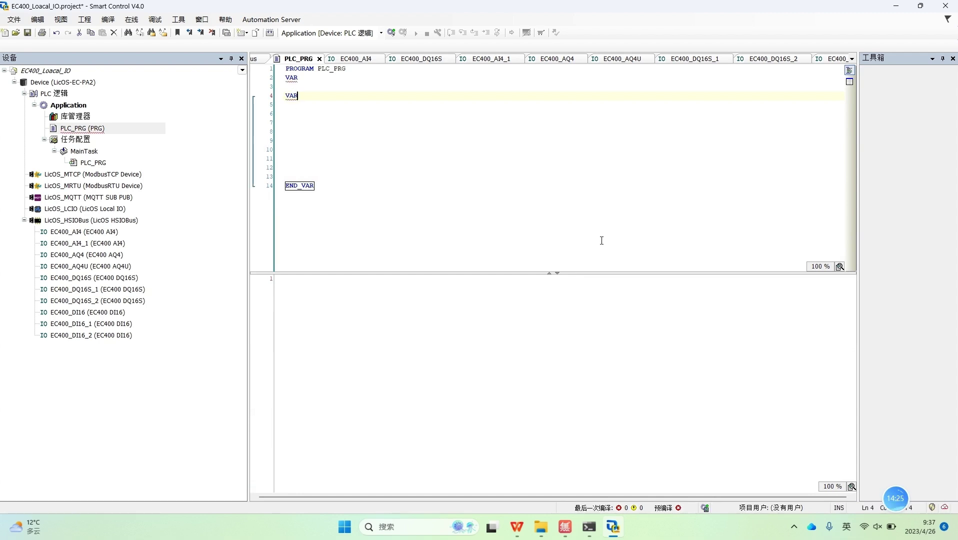
text(1    :)
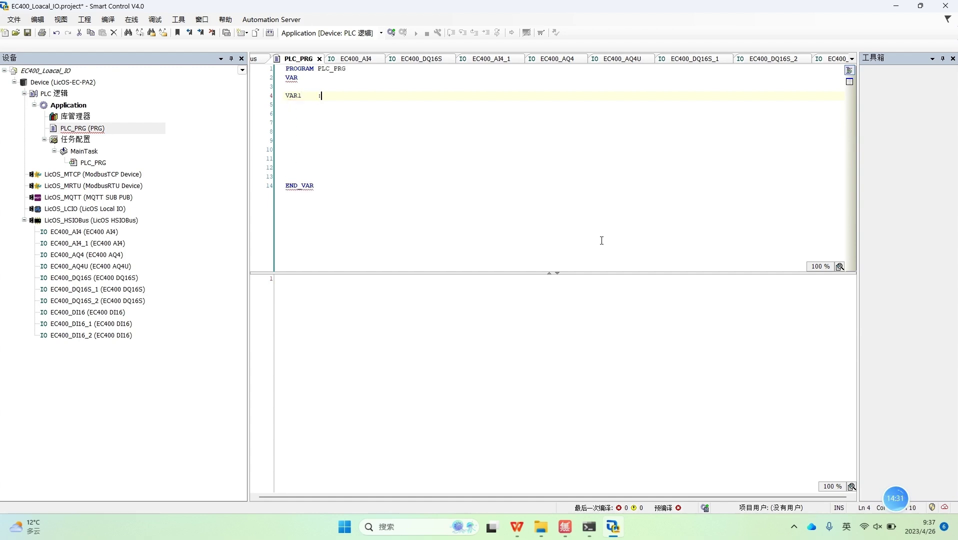
text(BOOL;)
Step: Copy the VAR1 :BOOL declaration and paste it onto lines 5 through 9
drag(342, 95, 262, 89)
drag(416, 128, 358, 118)
drag(330, 90, 271, 98)
click(317, 112)
key(ctrl+c)
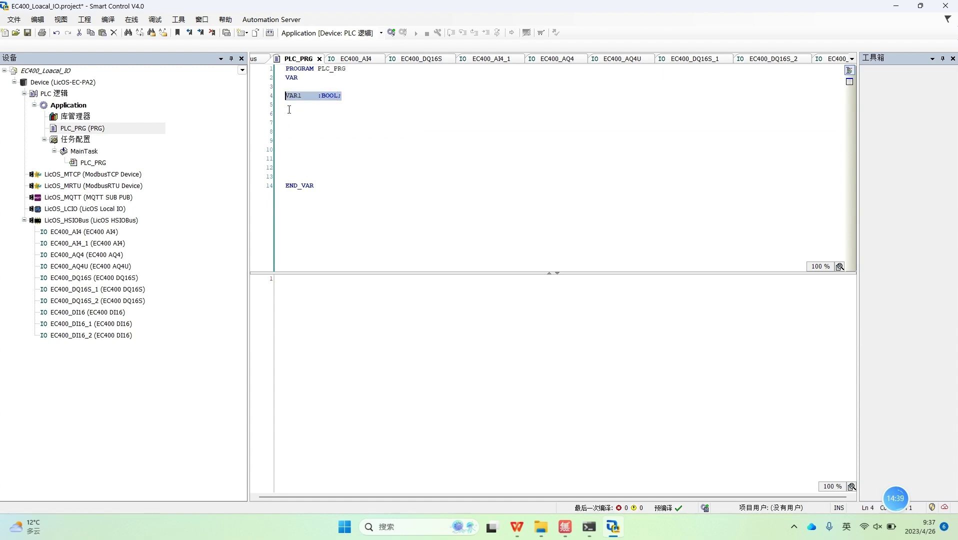
click(290, 106)
key(ctrl+v)
click(291, 114)
key(ctrl+v)
click(287, 123)
key(ctrl+v)
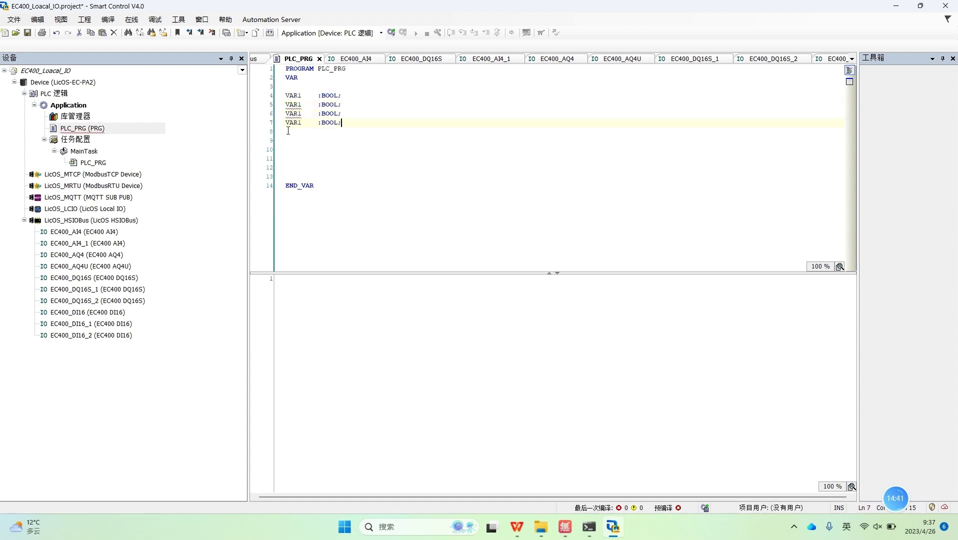
click(288, 132)
key(ctrl+v)
click(287, 141)
key(ctrl+v)
key(ctrl+v)
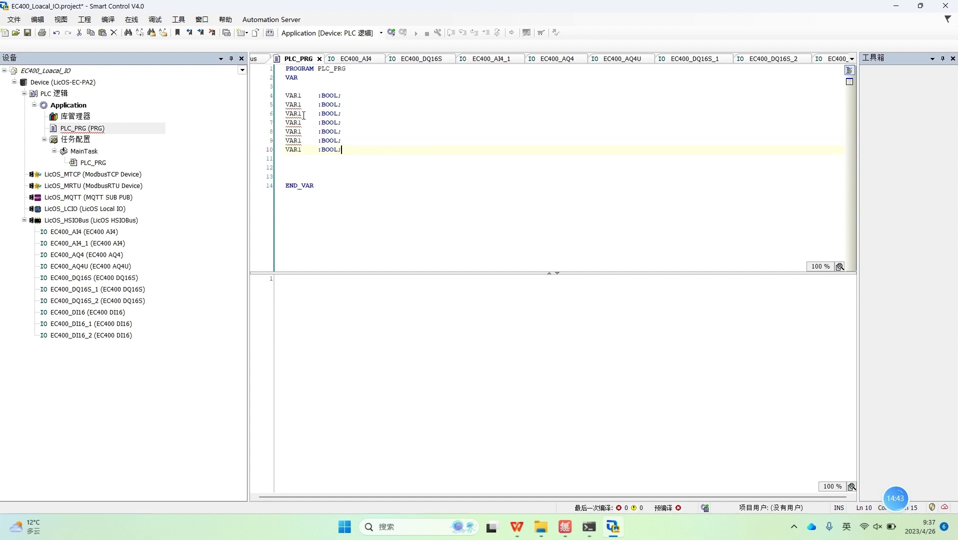
Step: Rename the copied declarations to VAR2 through VAR7
click(301, 105)
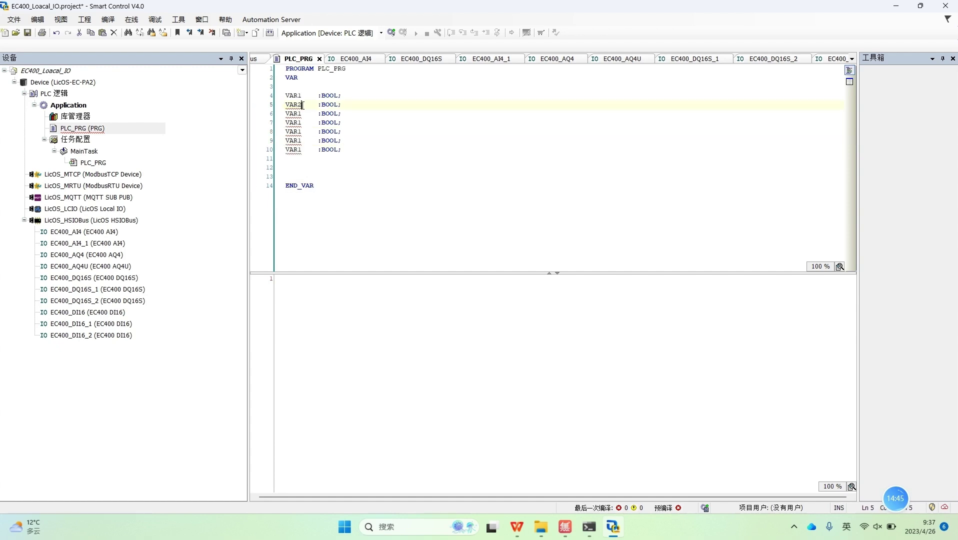
key(BackSpace)
text(2)
key(BackSpace)
text(3)
click(301, 123)
key(BackSpace)
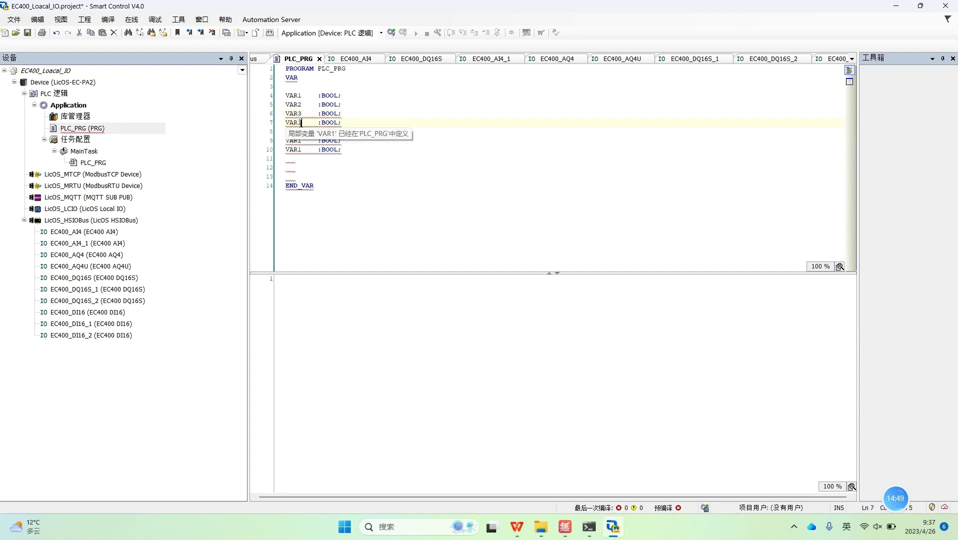
text(4)
key(BackSpace)
text(5)
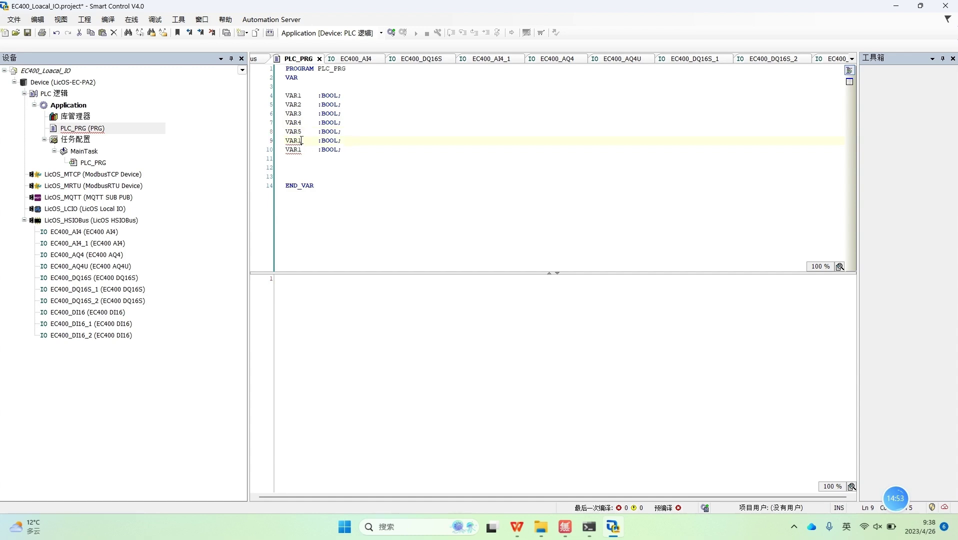
key(BackSpace)
text(6)
click(305, 149)
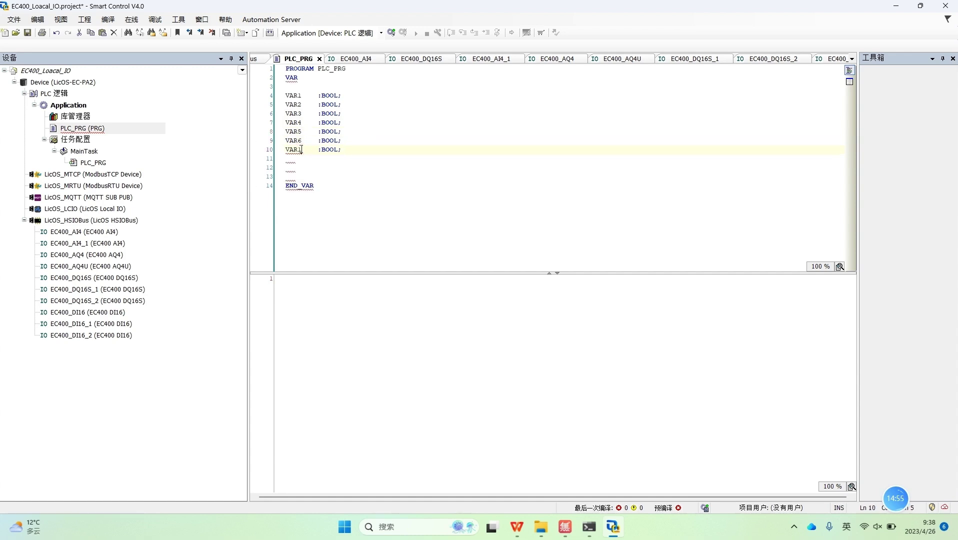
key(BackSpace)
text(7)
Step: Change the type of VAR6 and VAR7 from BOOL to WORD
click(402, 155)
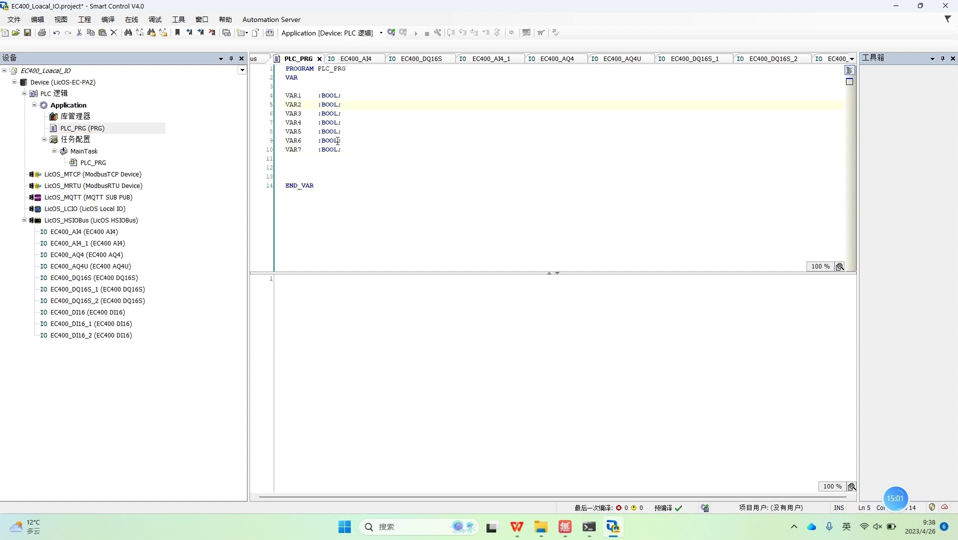
key(BackSpace)
key(BackSpace)
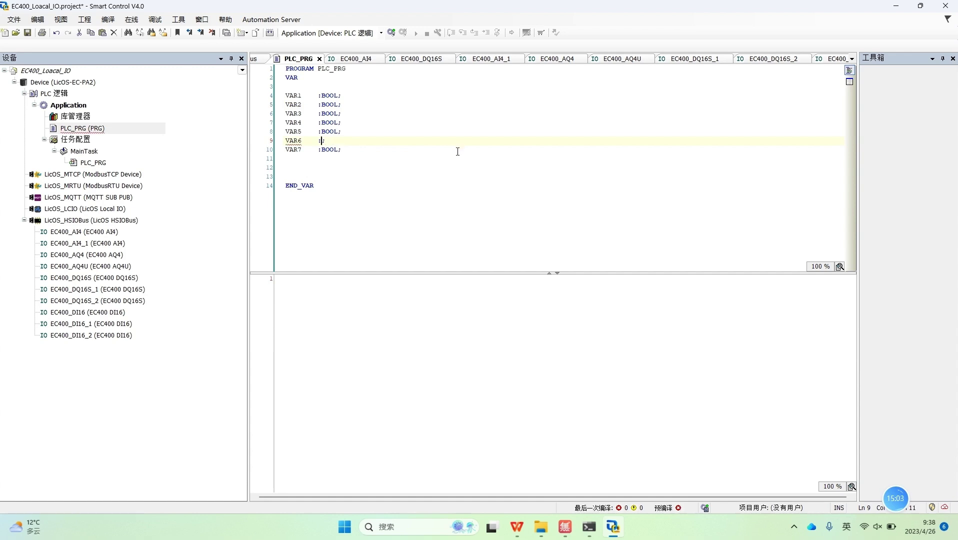
text(WORD)
click(339, 150)
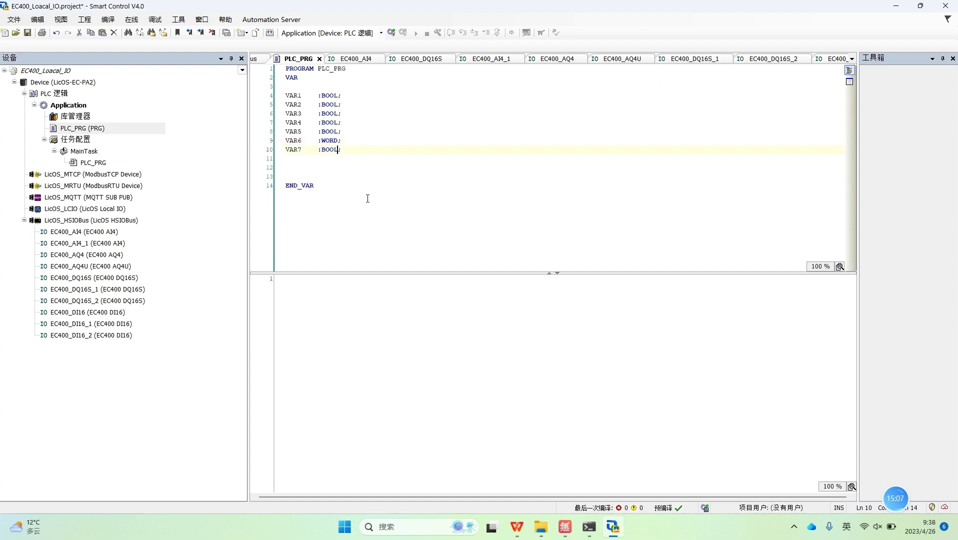
key(BackSpace)
key(BackSpace)
key(BackSpace)
text(WORD)
click(373, 201)
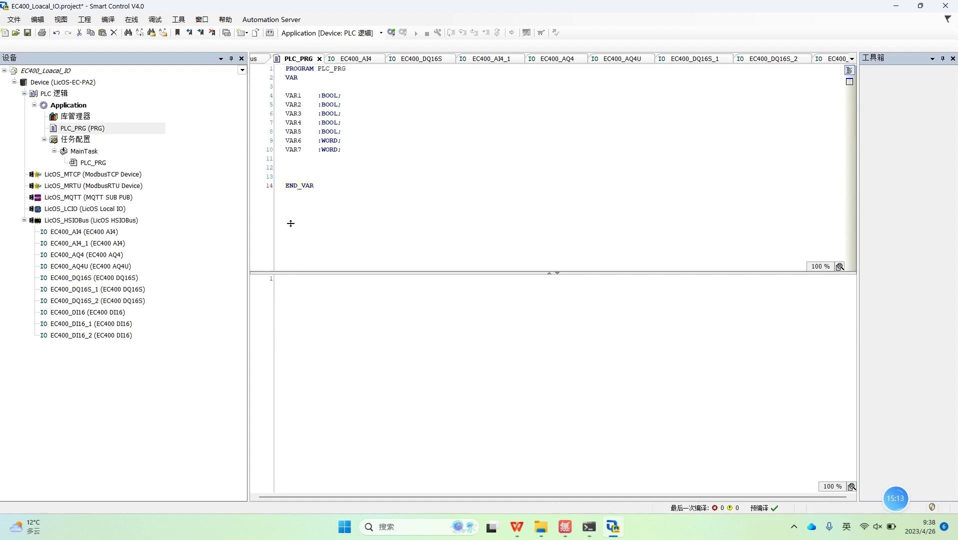
Step: Enlarge the program body pane and review the five BOOL and two WORD declarations
drag(293, 274, 292, 211)
drag(363, 150, 278, 96)
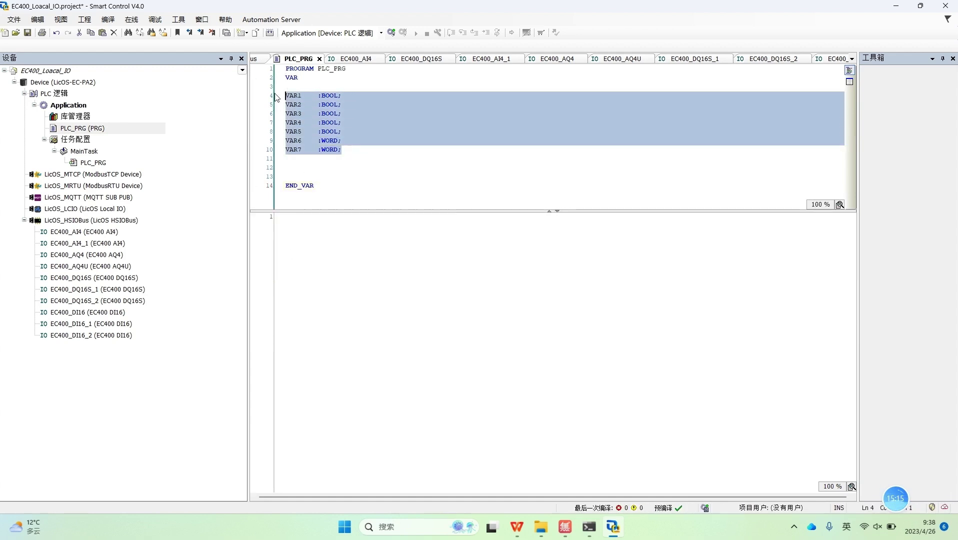
click(393, 144)
drag(342, 134, 286, 105)
drag(343, 151, 289, 142)
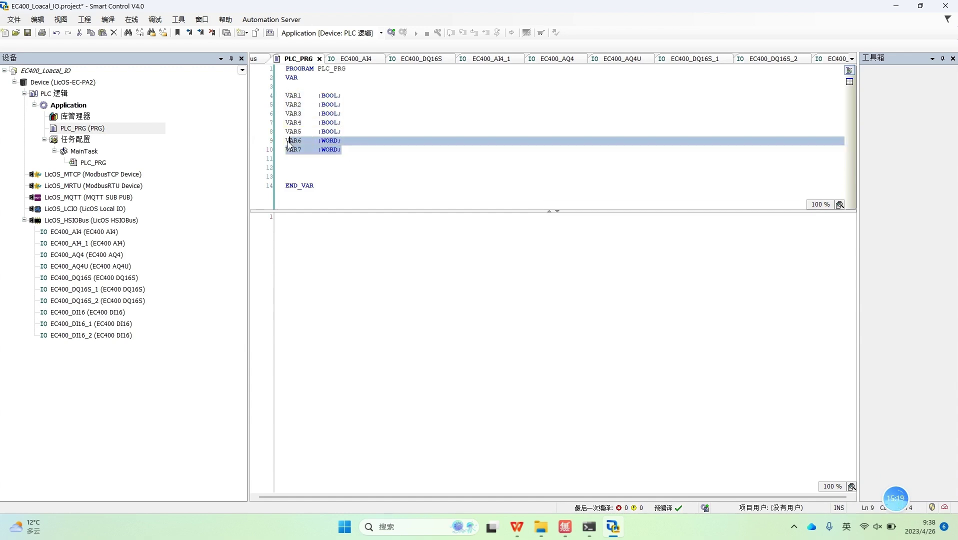
click(423, 154)
Step: Begin VAR1's address binding by entering AT after its name
click(307, 95)
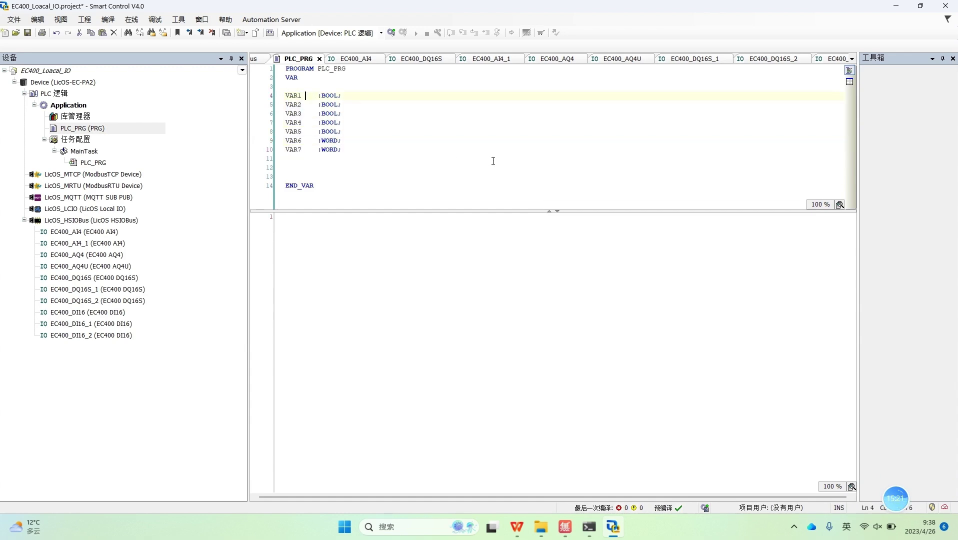
key(Down)
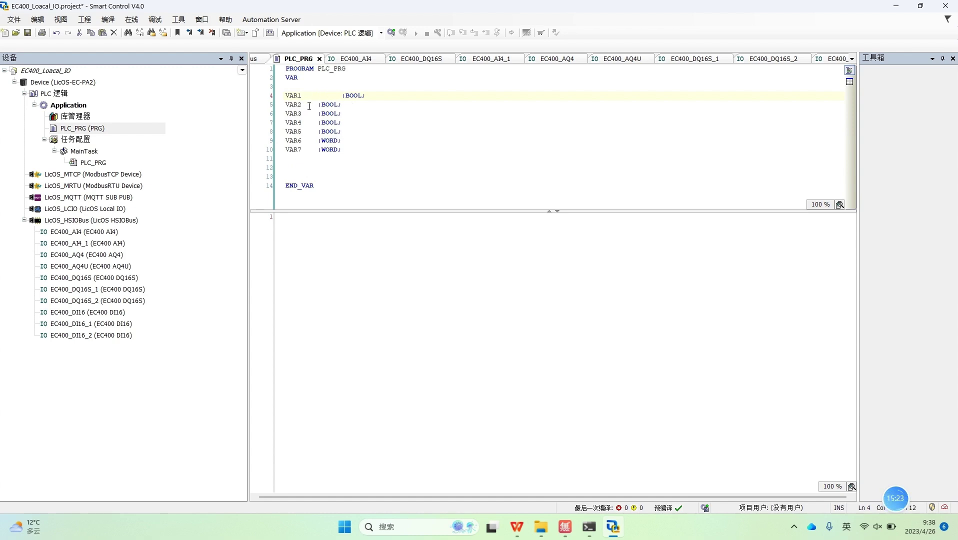
click(344, 95)
click(317, 95)
text(AT)
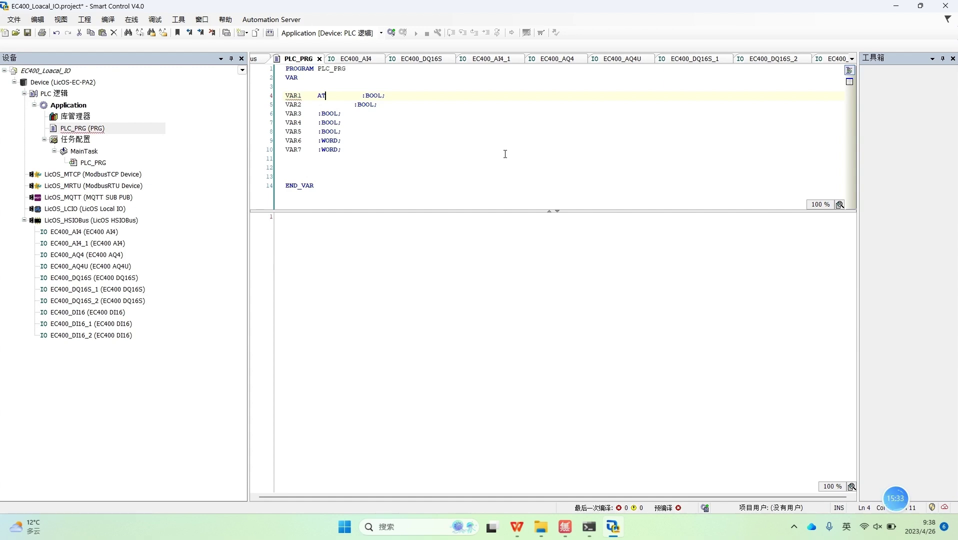
Step: Check the EC400_DQ16S I/O mapping: Bit0 is %QX16.0 within word %QW8
click(90, 279)
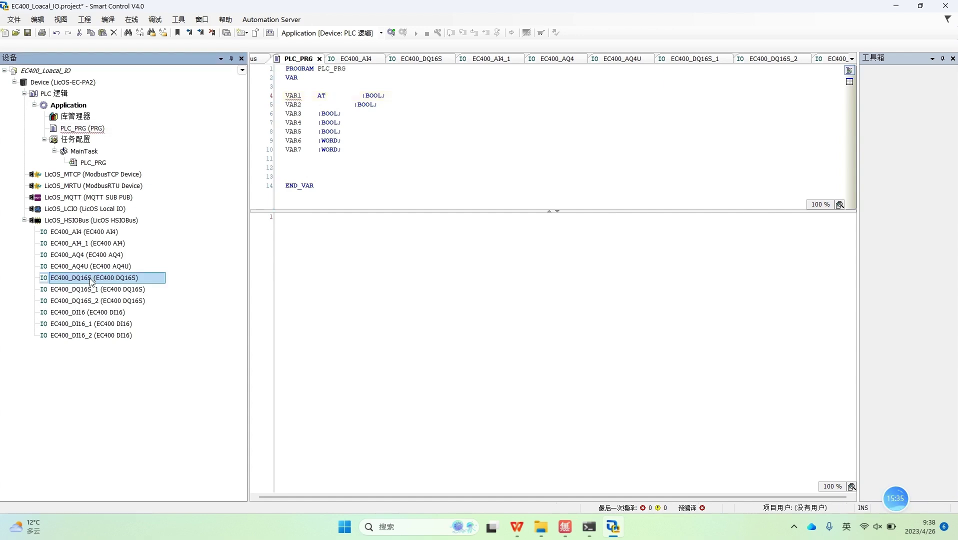
double_click(90, 279)
click(548, 117)
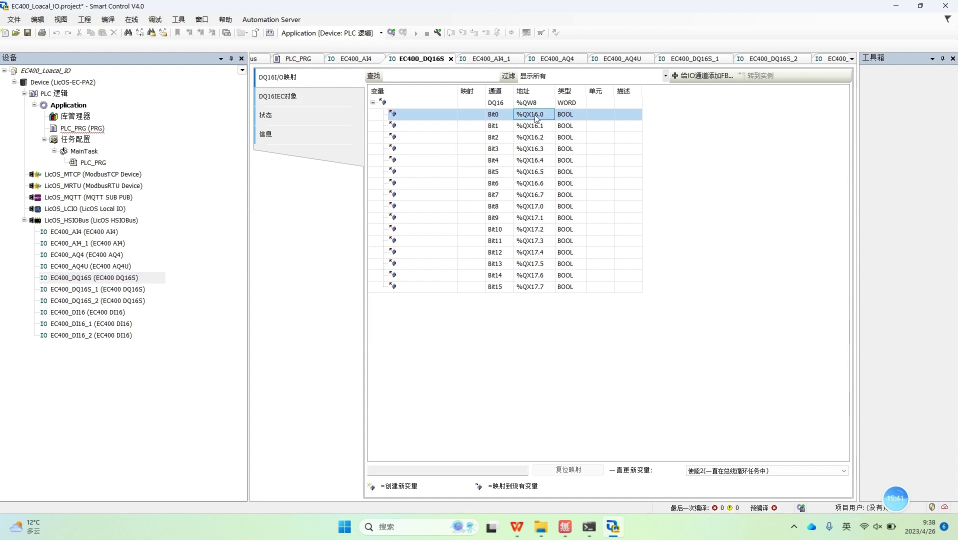
double_click(529, 104)
click(531, 116)
double_click(85, 163)
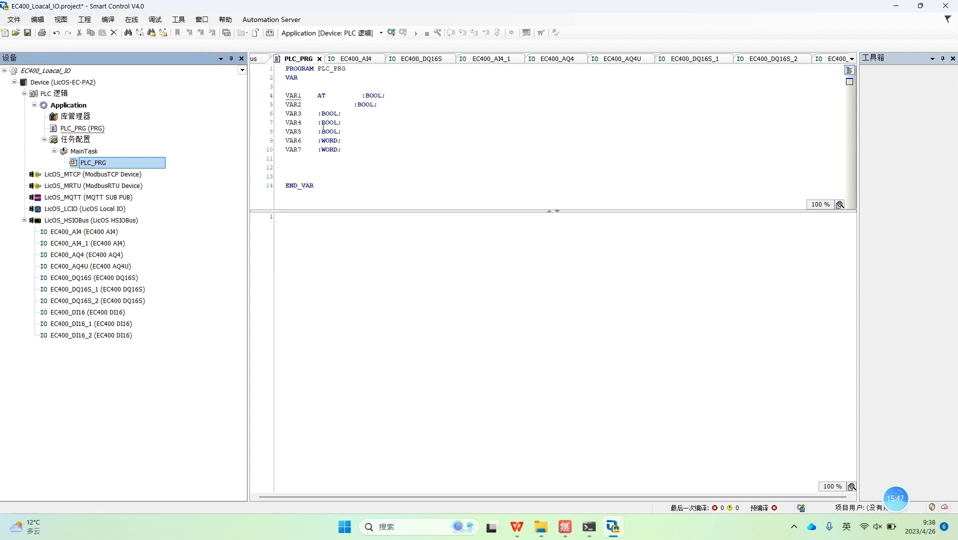
Step: Complete VAR1's declaration with the binding AT%QX16.0
click(328, 95)
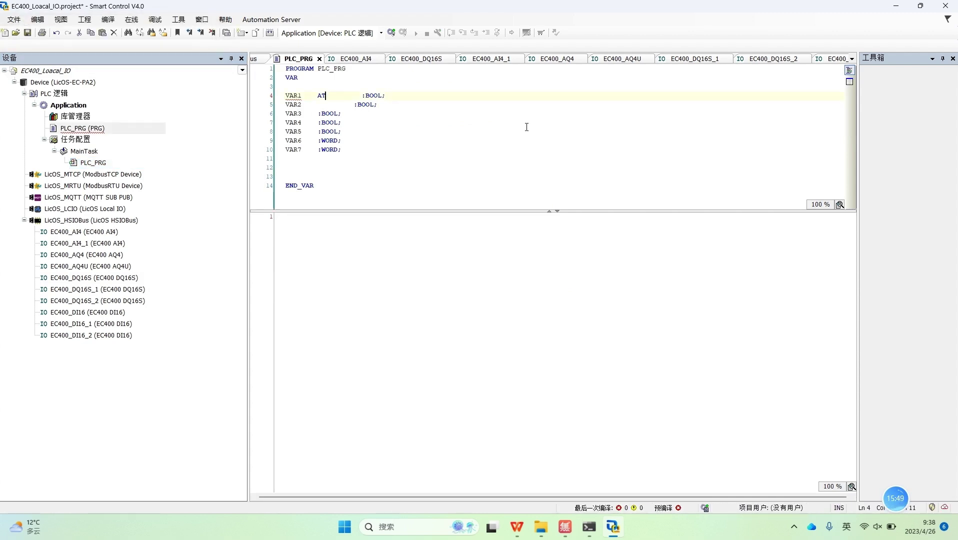
text(%QX16.0)
click(404, 338)
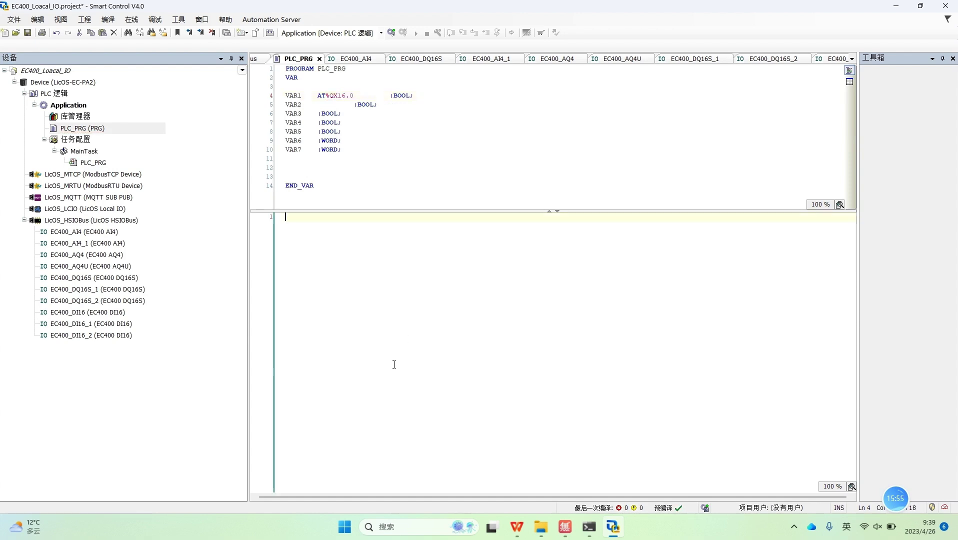
click(294, 95)
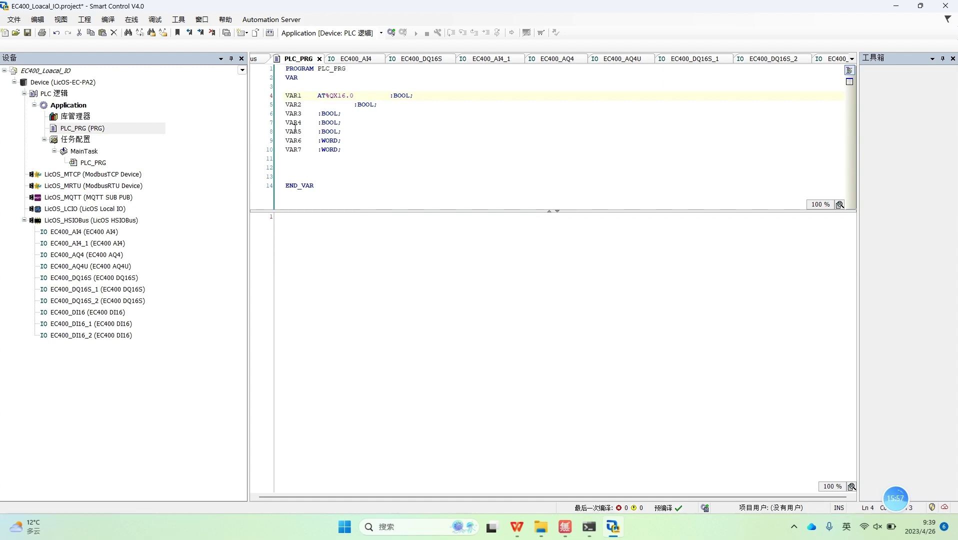
key(shift+Home)
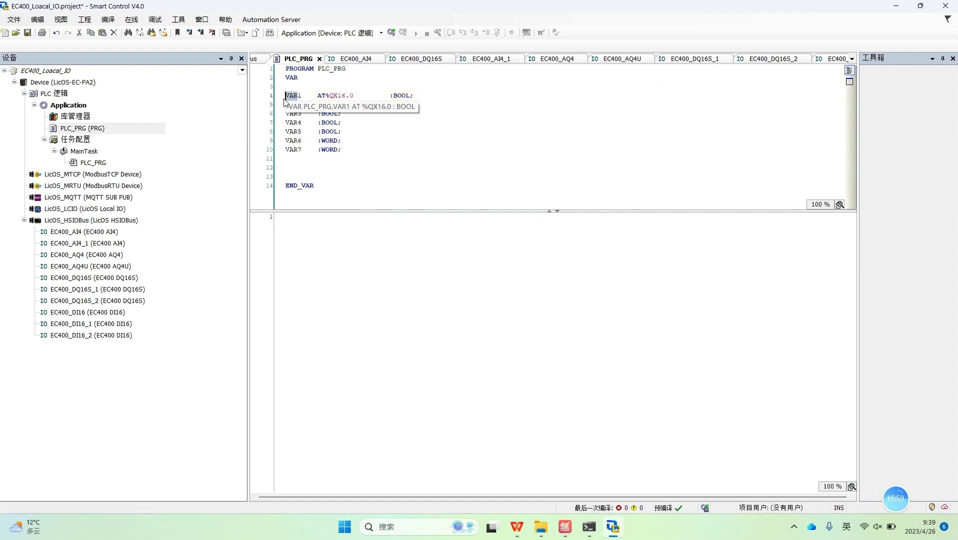
Step: Recheck the EC400_DQ16S Bit0 channel address %QX16.0 in the I/O mapping
double_click(88, 278)
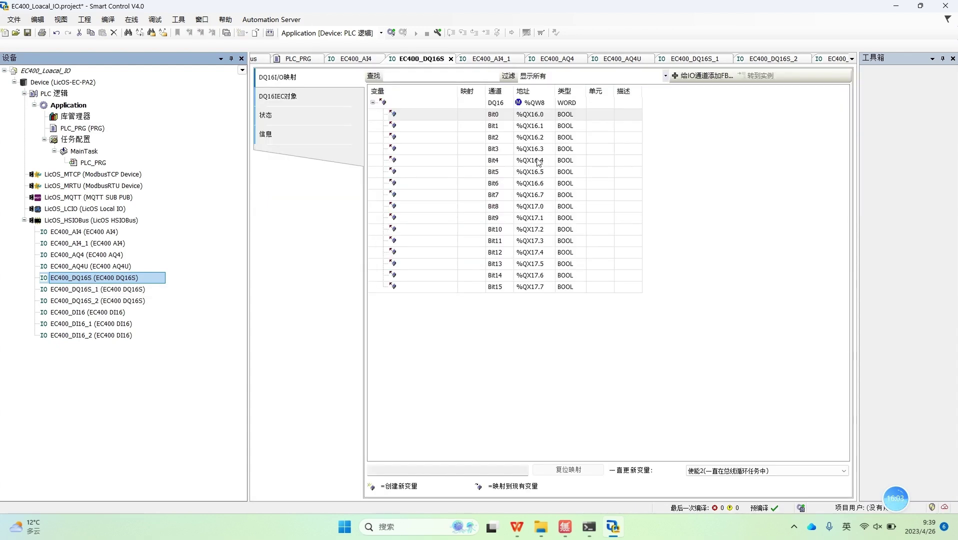
click(532, 115)
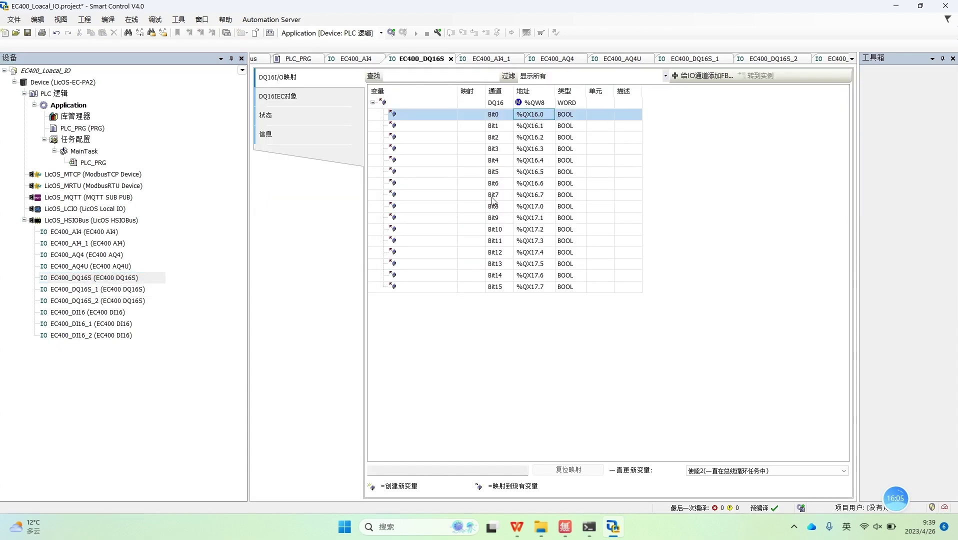
double_click(98, 164)
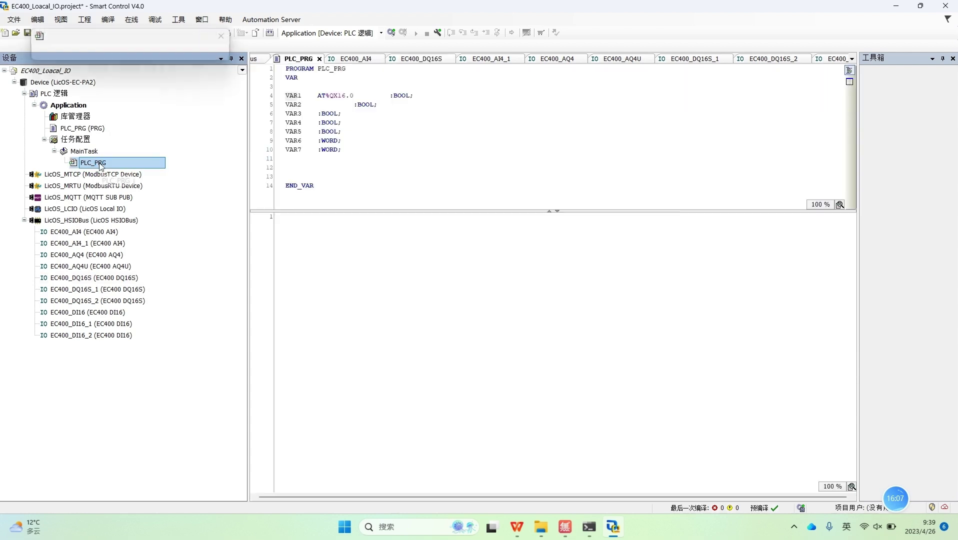
Step: Copy the binding onto VAR2 as AT%QX16.1 and align it with VAR1's
drag(315, 95, 353, 96)
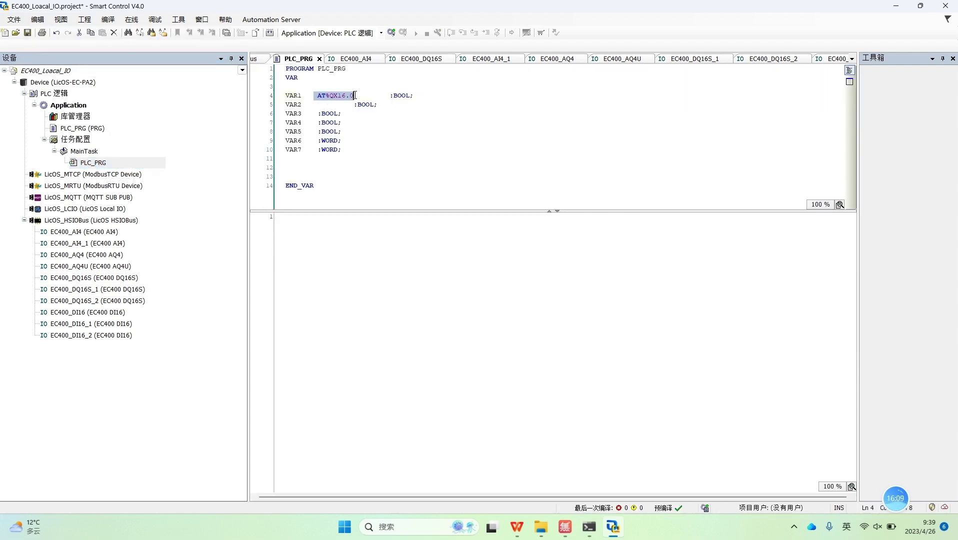
click(321, 104)
key(ctrl+v)
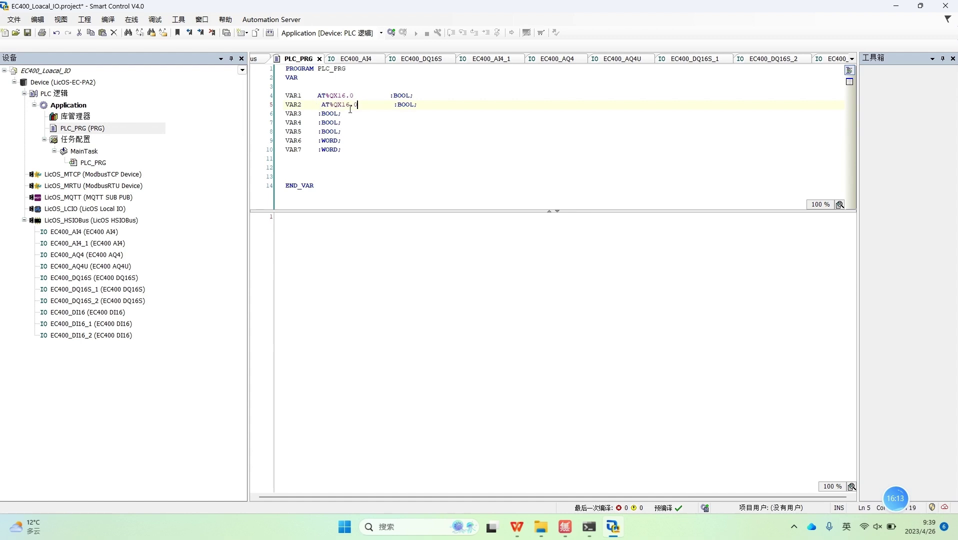
key(BackSpace)
text(1)
click(321, 105)
key(BackSpace)
drag(285, 95, 427, 96)
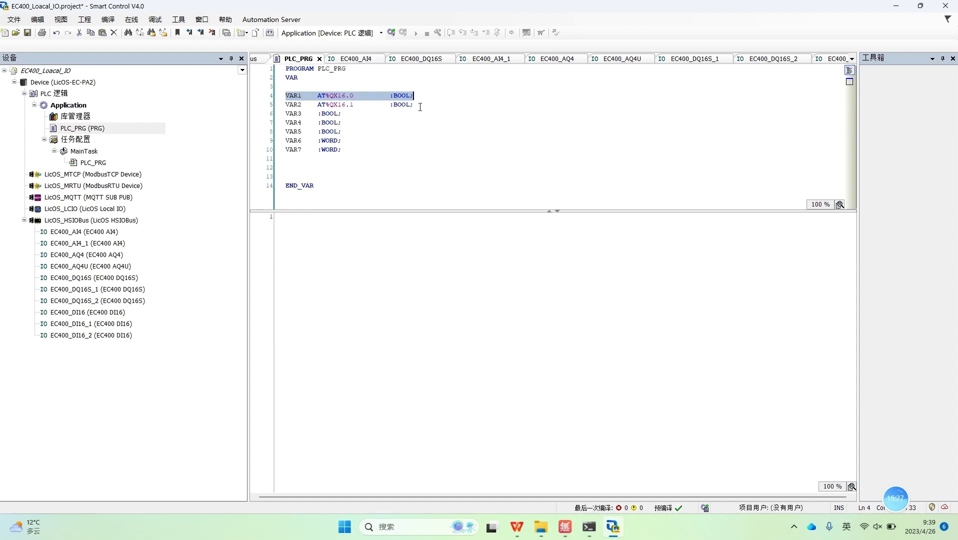
Step: Map PLC_PRG's VAR3 to output Bit2 of EC400_DQ16S through the Input Assistant
click(91, 279)
double_click(90, 278)
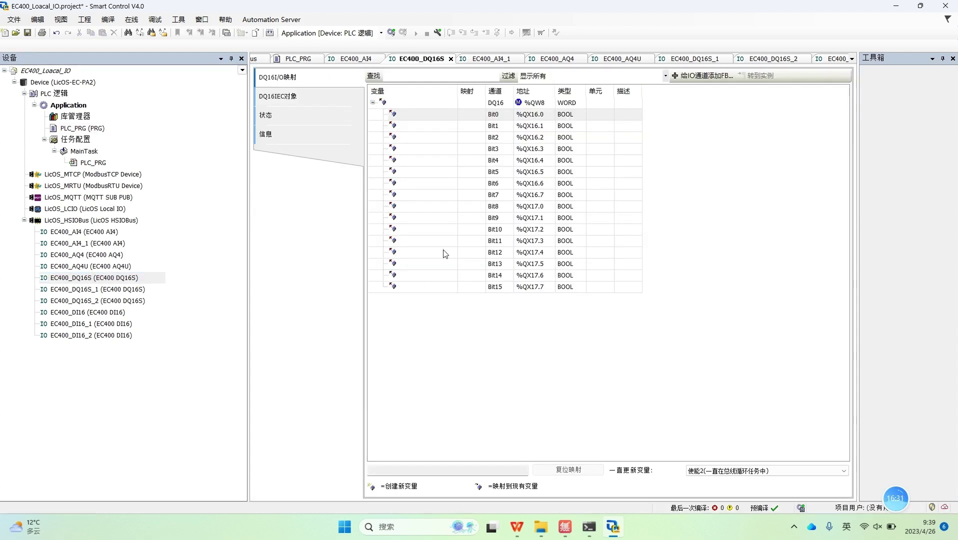
double_click(442, 138)
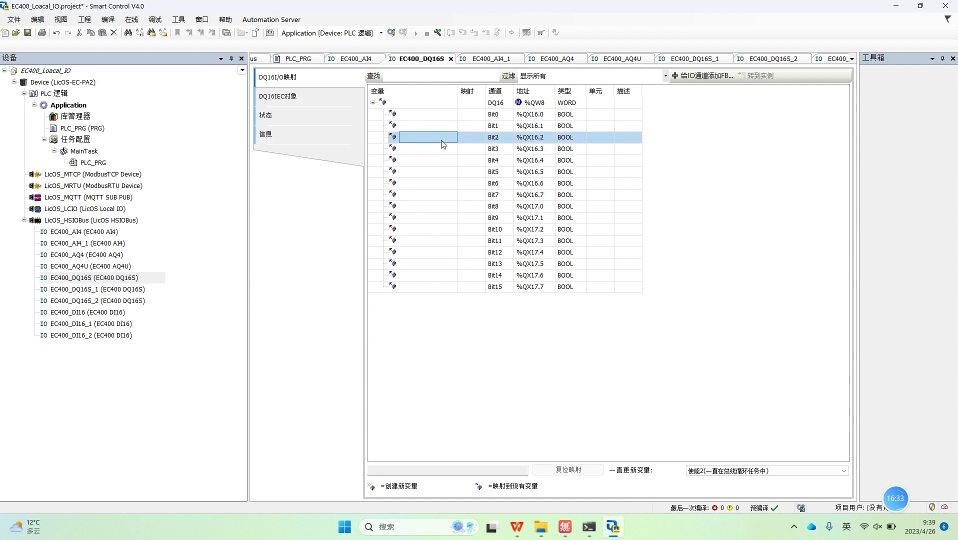
click(442, 139)
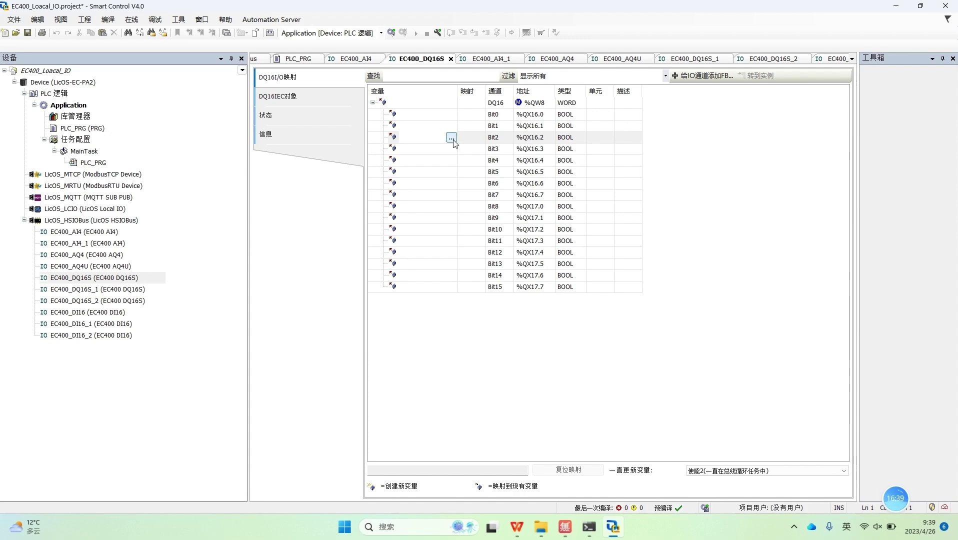
click(451, 138)
drag(402, 72, 592, 50)
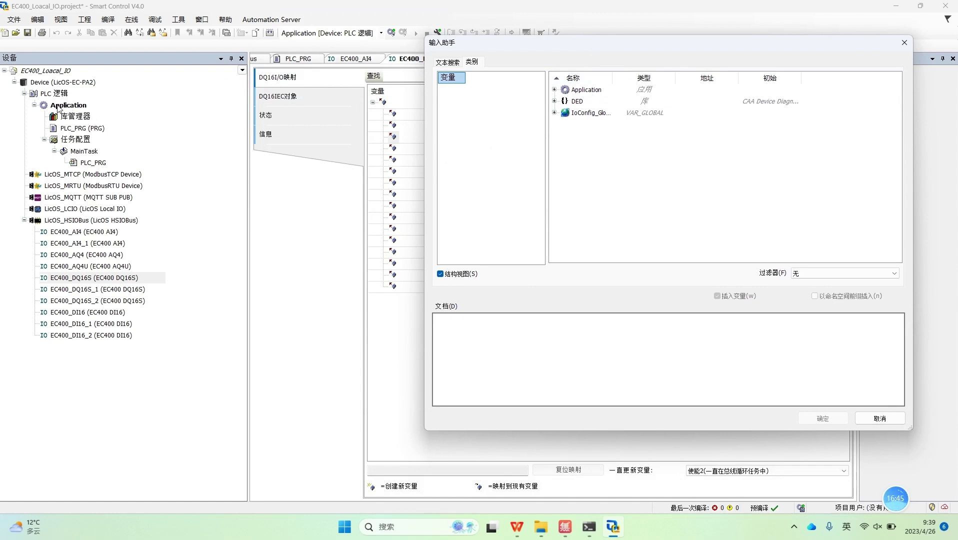
click(554, 90)
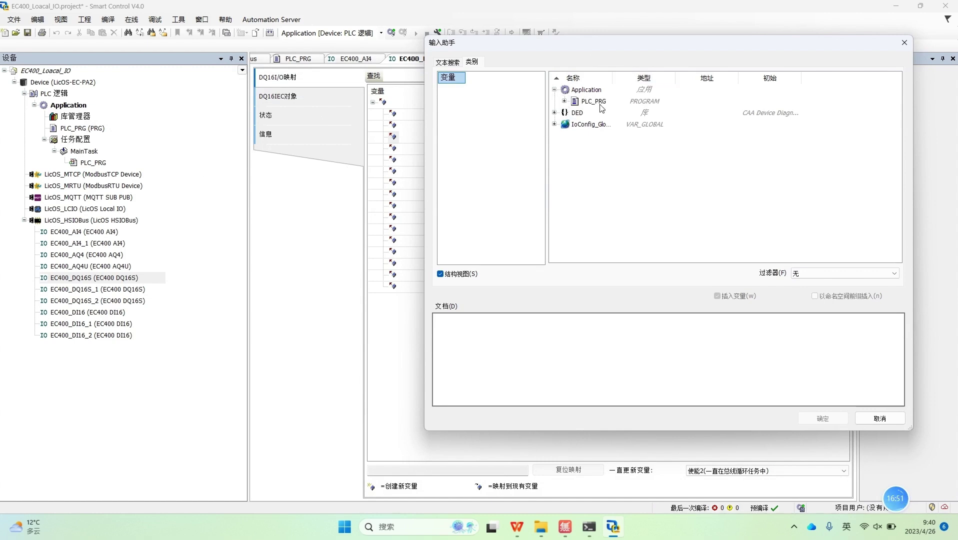
click(564, 100)
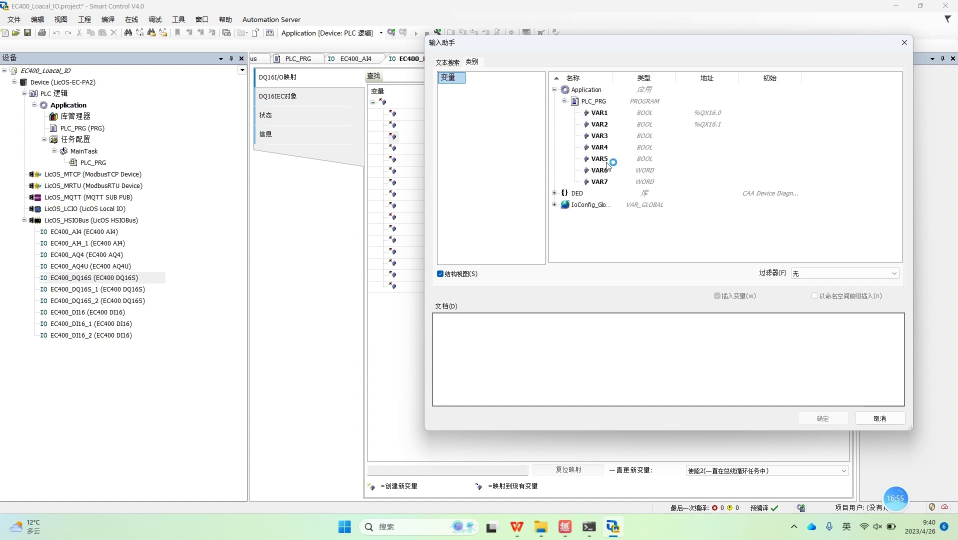
click(600, 135)
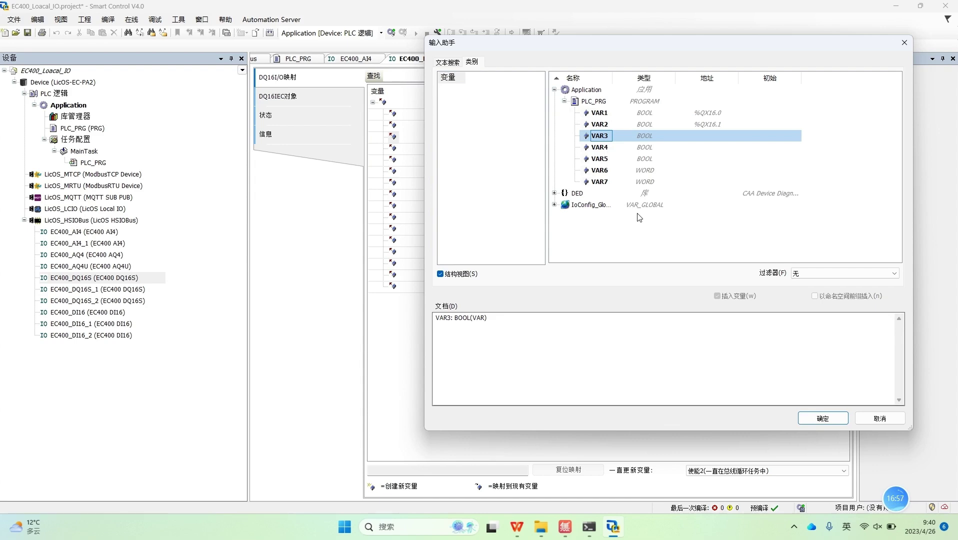
click(821, 417)
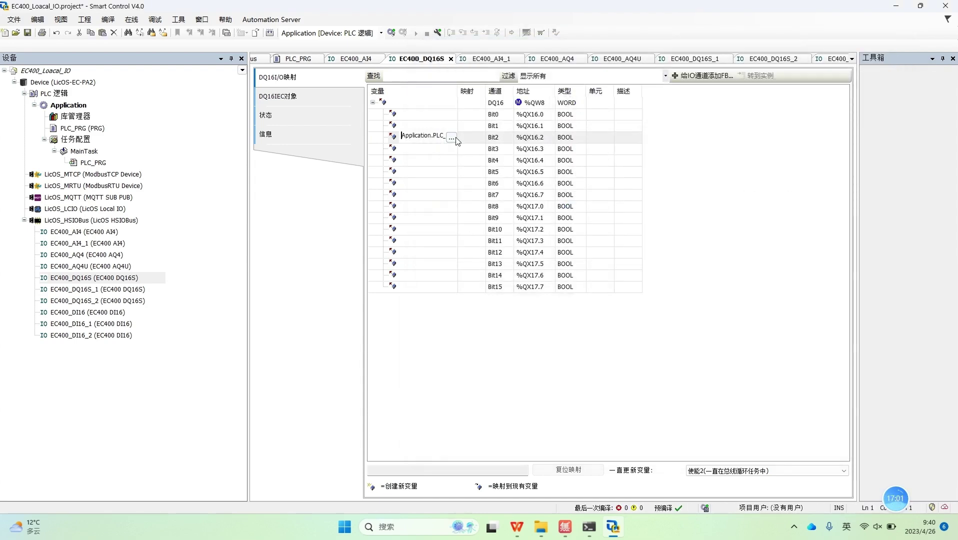
drag(457, 92, 512, 91)
click(472, 133)
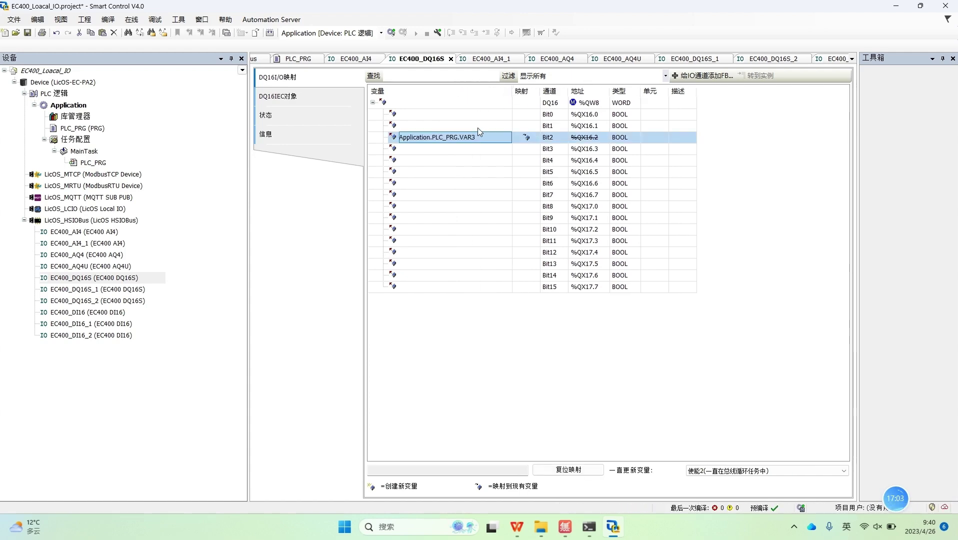
Step: Map VAR4 to Bit3 and VAR5 to Bit4, then close the EC400_DQ16S mapping tab
click(483, 150)
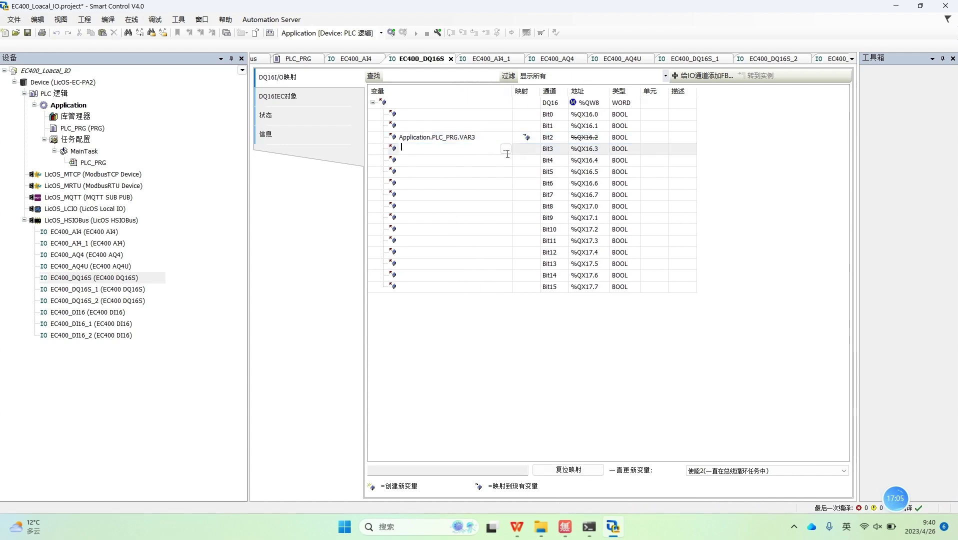
click(506, 149)
click(344, 141)
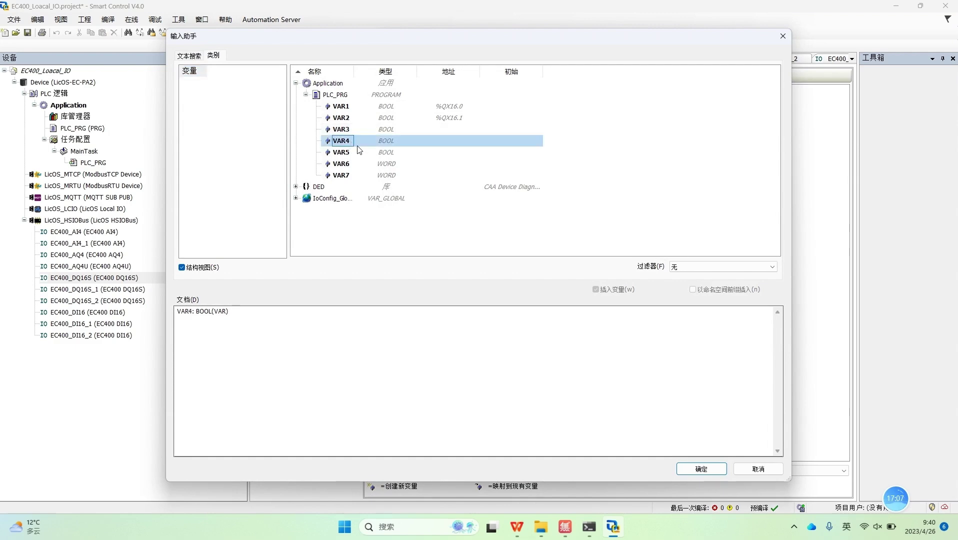
click(680, 469)
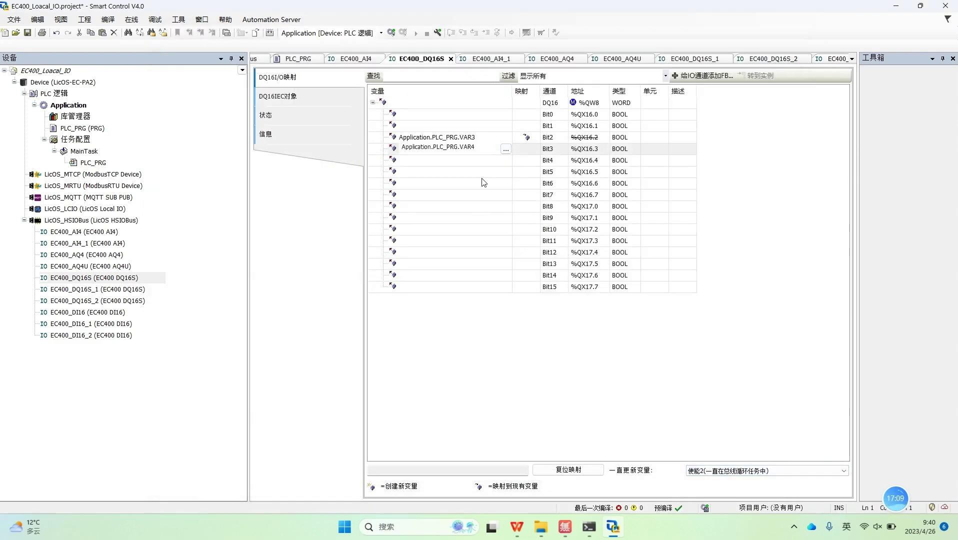
click(482, 160)
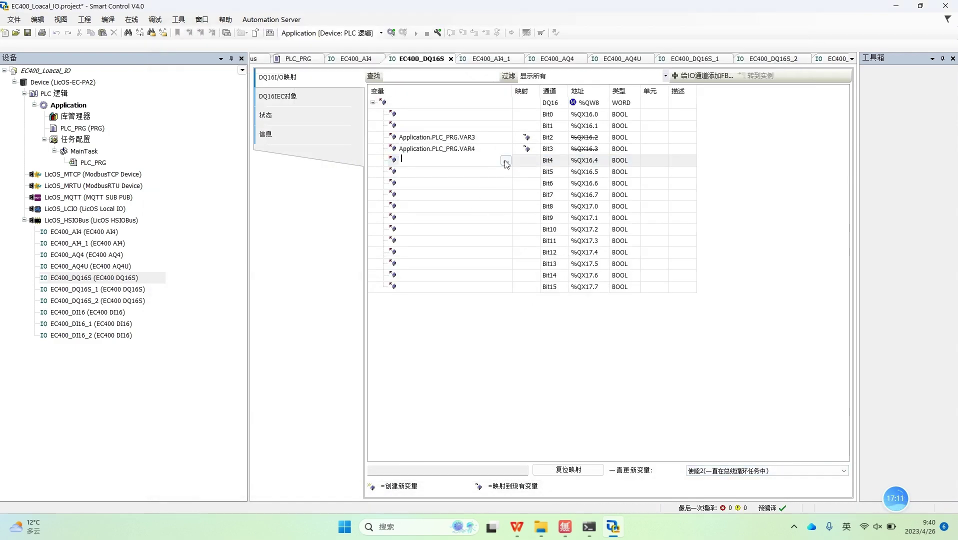
click(505, 160)
click(256, 125)
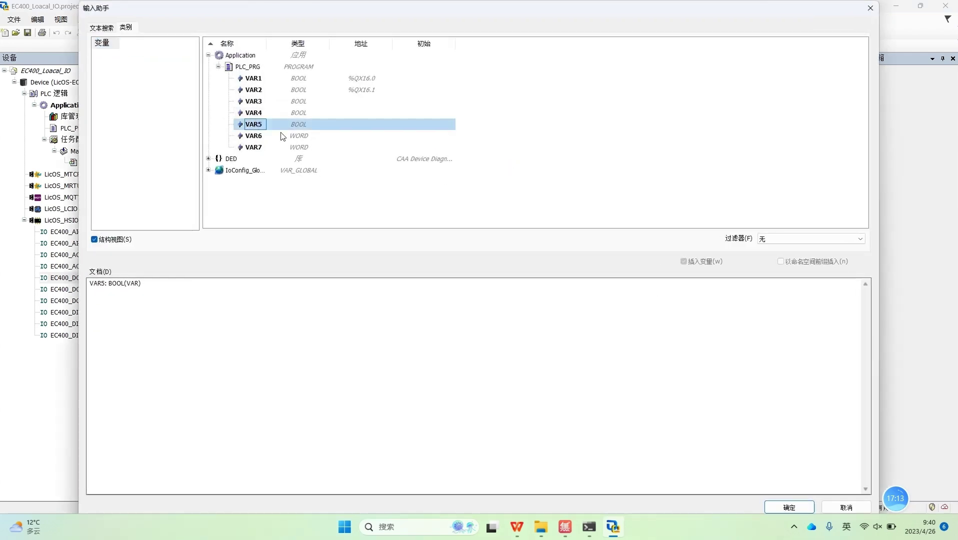
click(790, 507)
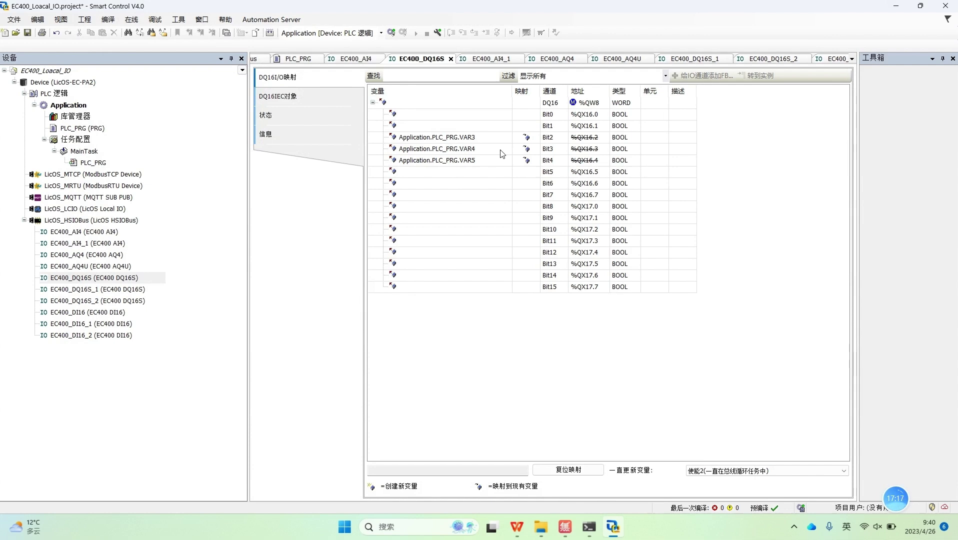
click(450, 60)
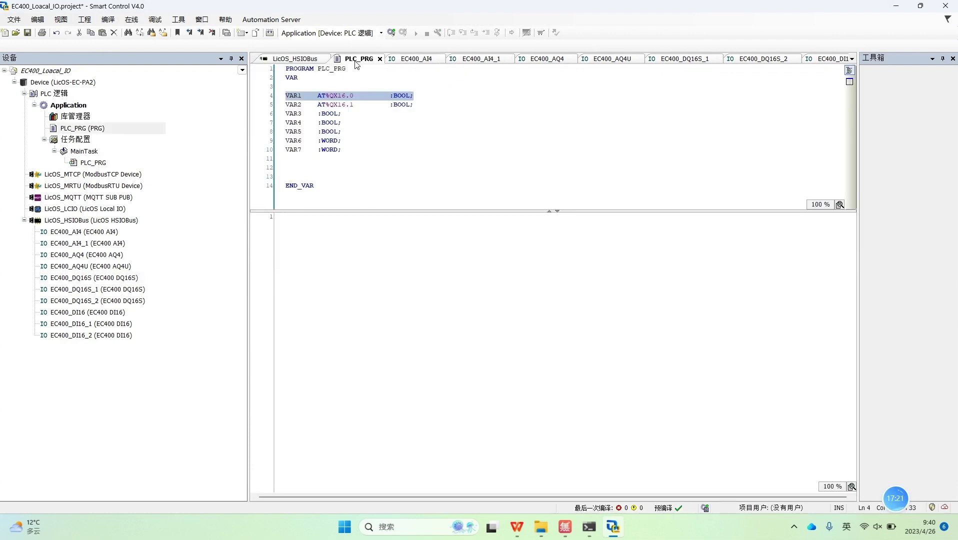
Step: Bind VAR6 to EC400_DQ16S_1's word address as AT%QW9, then open EC400_DQ16S_2's I/O mapping
double_click(94, 290)
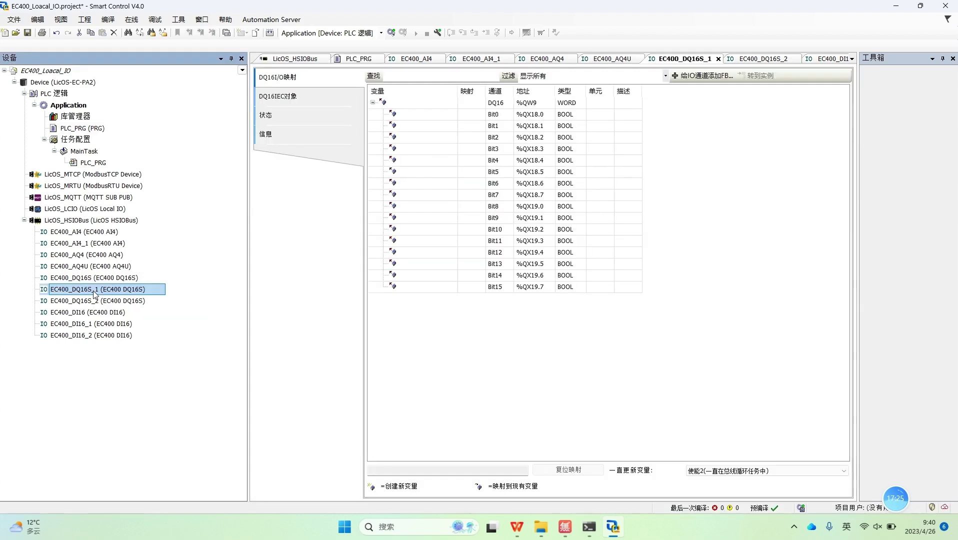
click(529, 104)
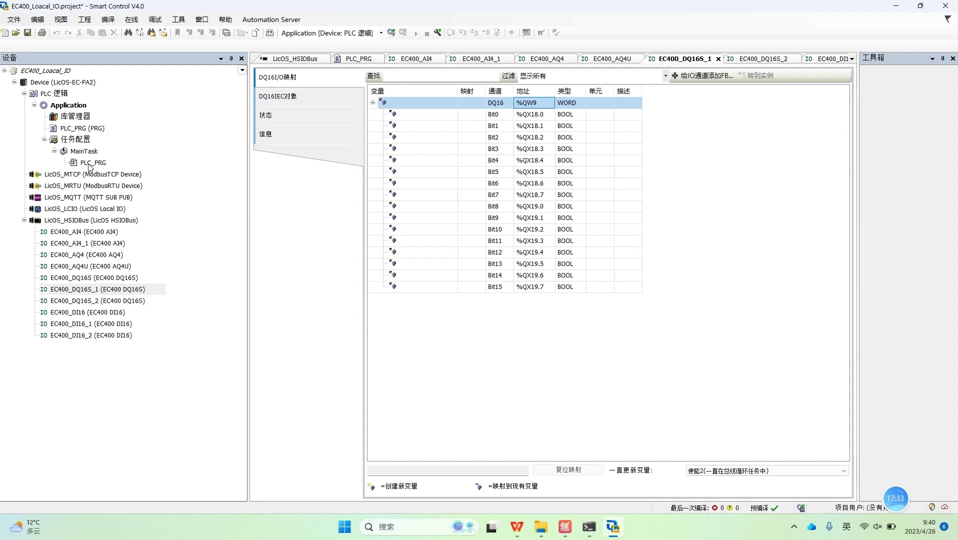
double_click(91, 163)
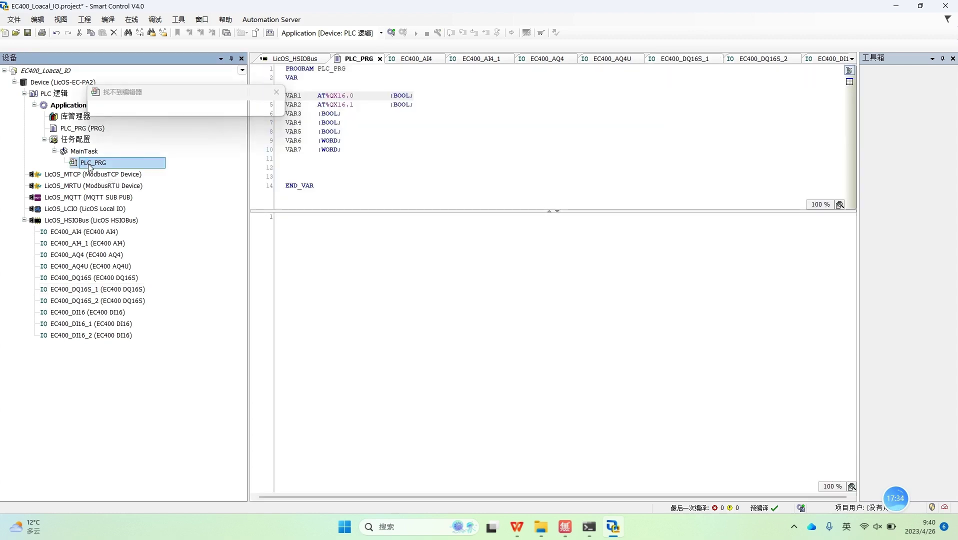
click(309, 143)
text(AT)
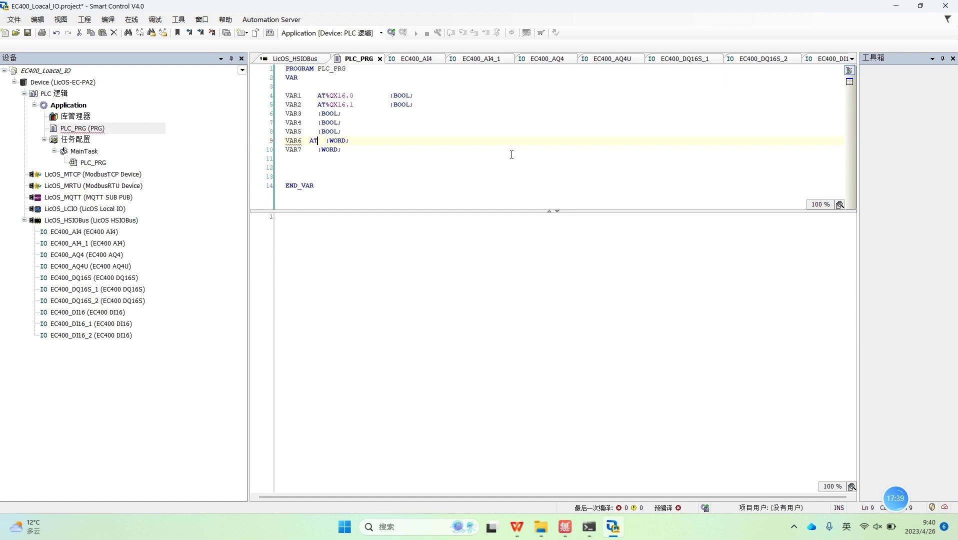
text(%QW5)
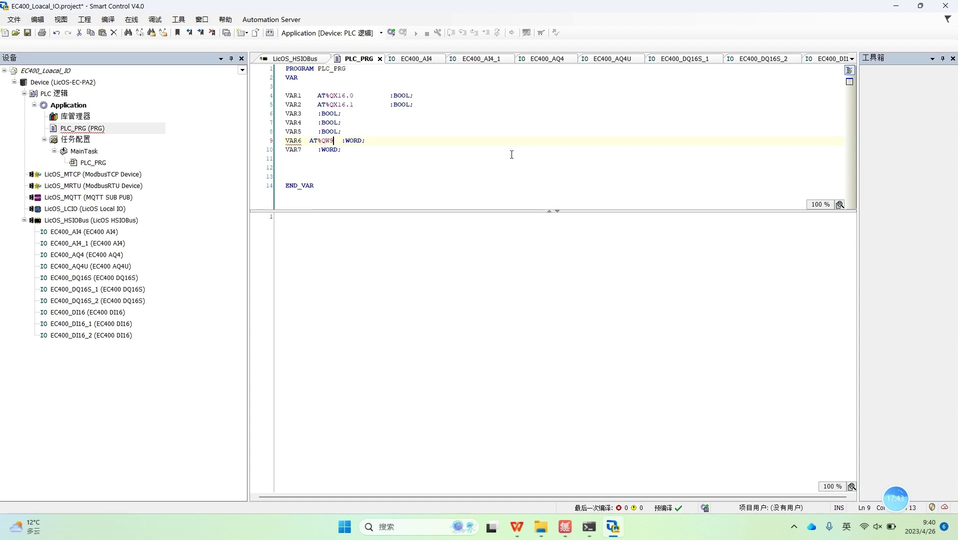
click(498, 300)
click(350, 140)
click(96, 290)
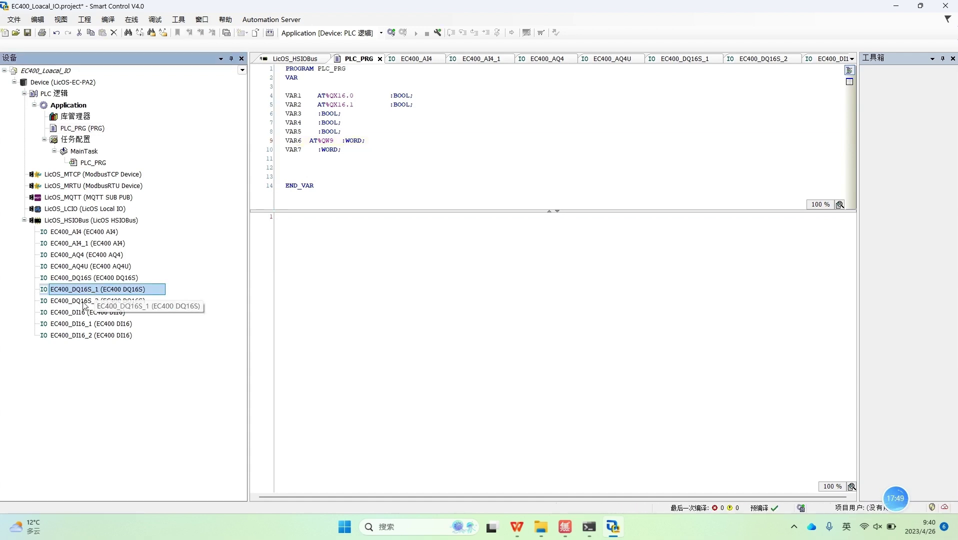
double_click(83, 301)
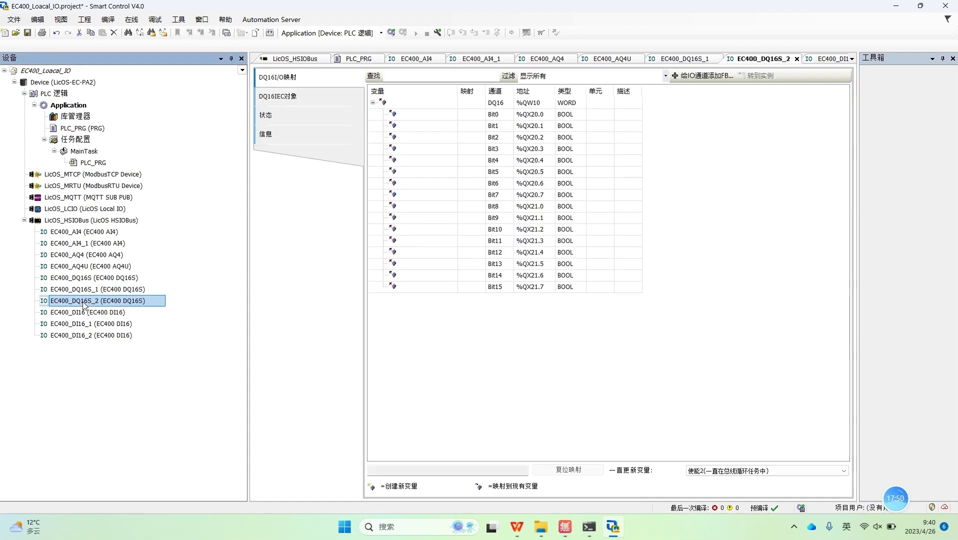
Step: Assign Application > PLC_PRG > VAR7 to EC400_DQ16S_2's DQ16 word channel at %QW10
double_click(440, 103)
click(452, 103)
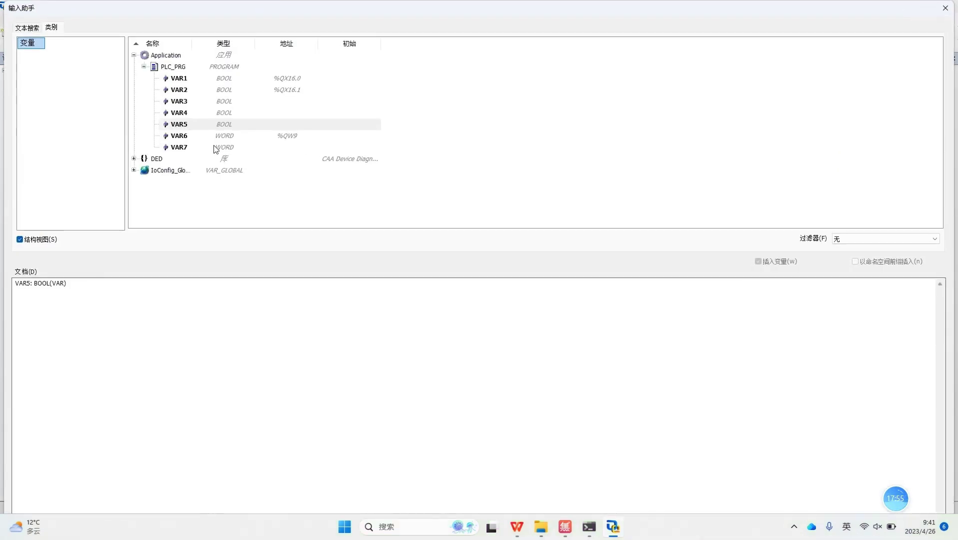
click(191, 149)
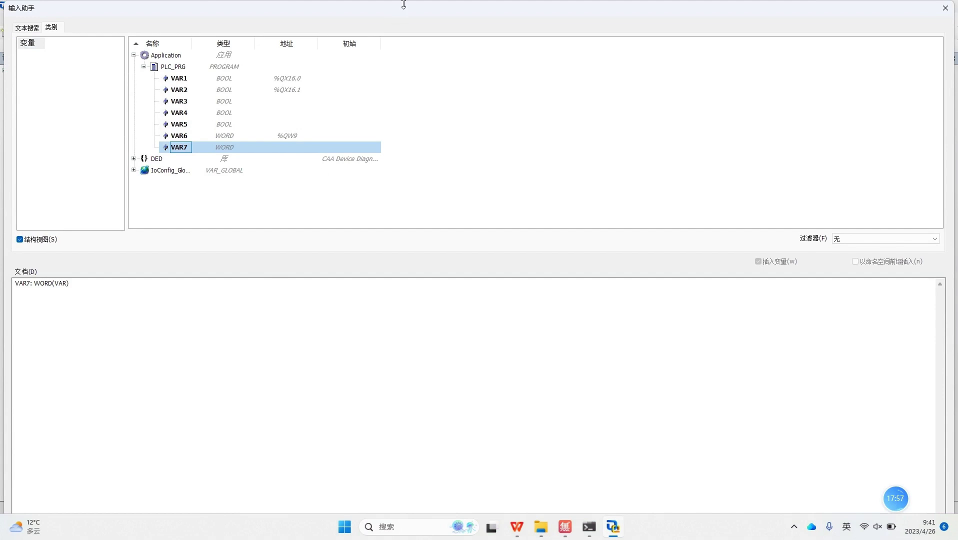
drag(404, 4, 455, 26)
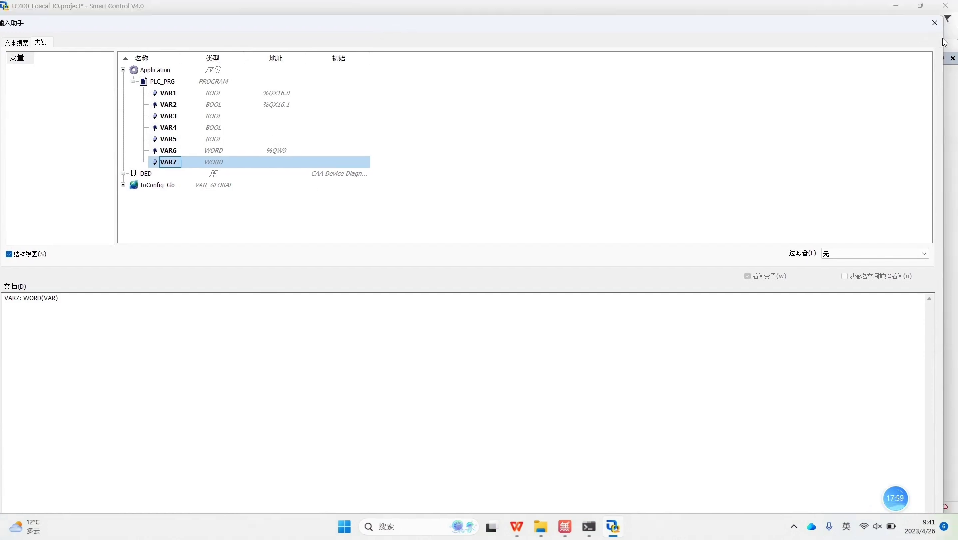
drag(943, 40, 477, 127)
drag(437, 24, 568, 39)
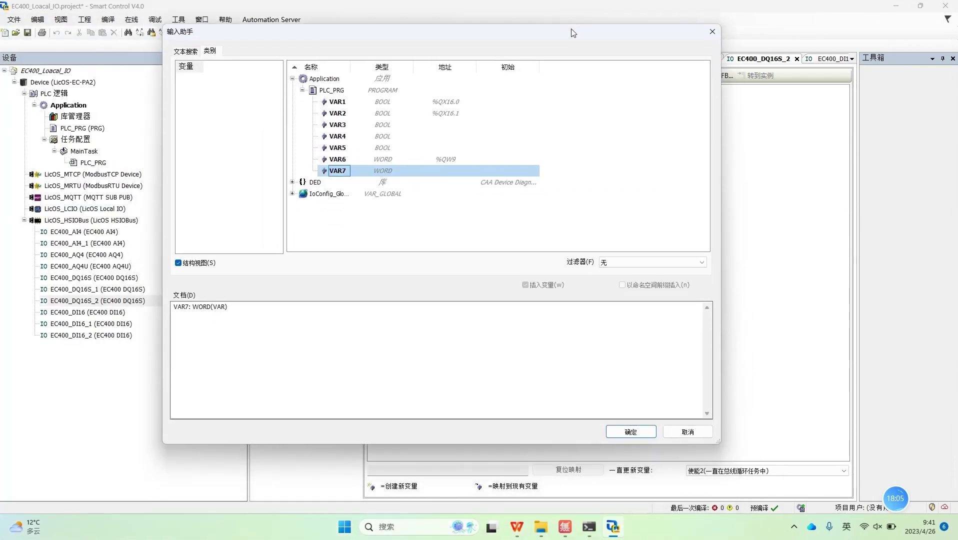
click(631, 427)
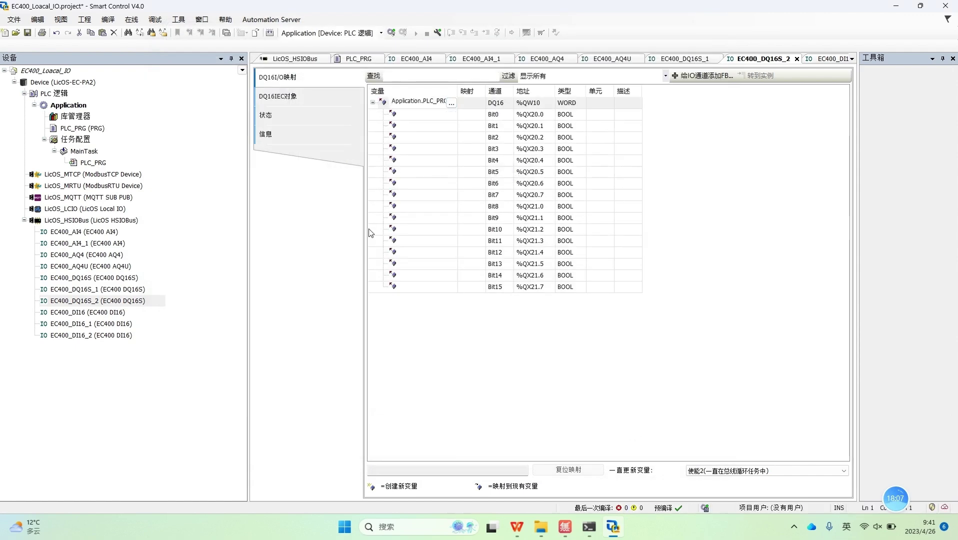
click(480, 384)
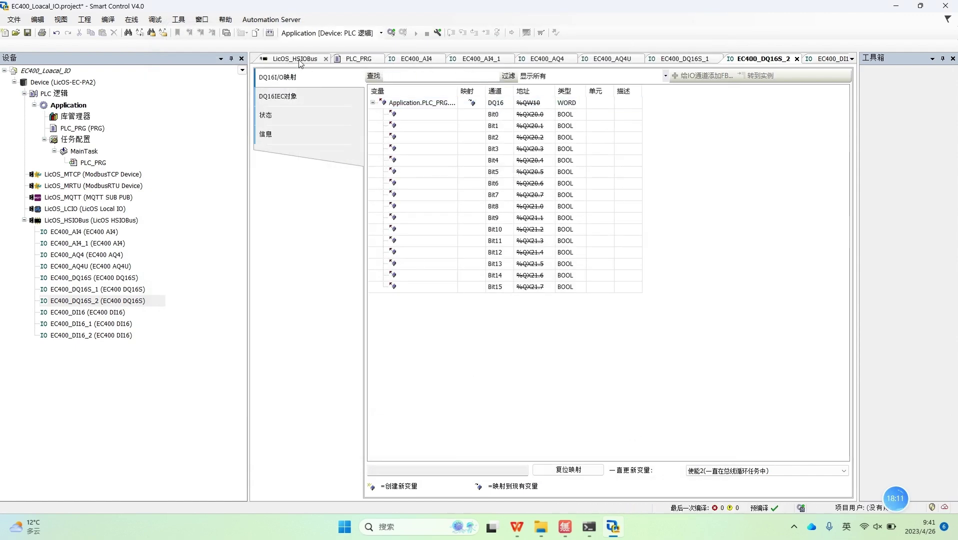
Step: Close all editors except PLC_PRG and check the VAR7 declaration on line 10
click(370, 59)
right_click(369, 59)
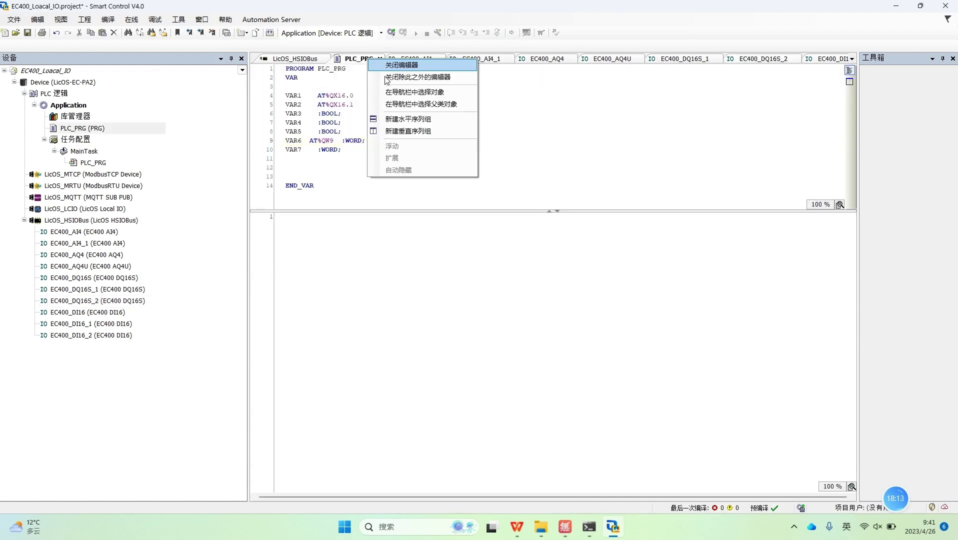
click(386, 77)
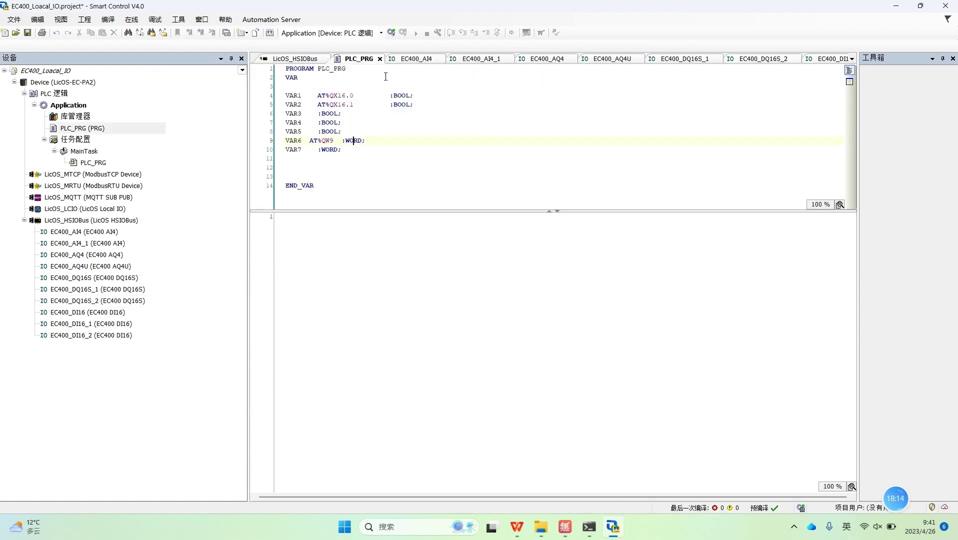
click(294, 150)
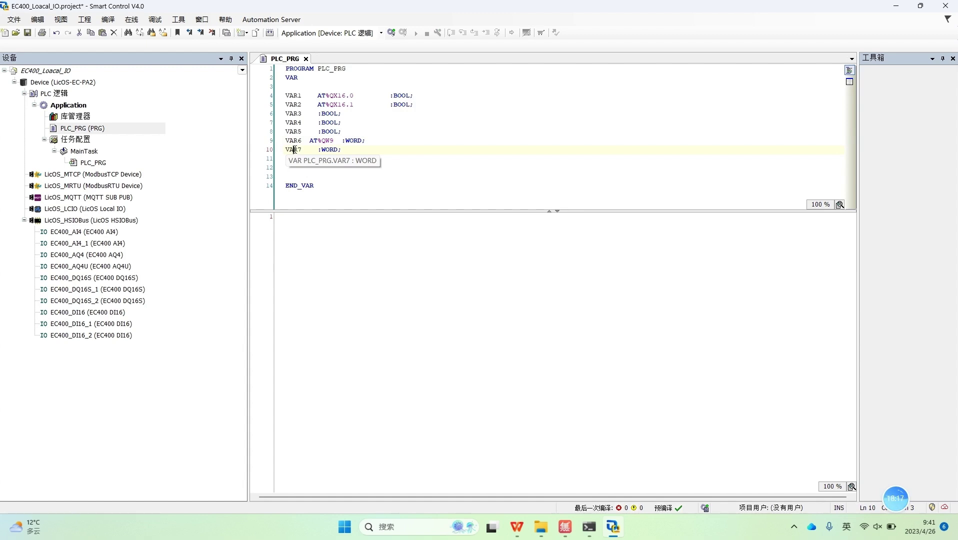
click(86, 305)
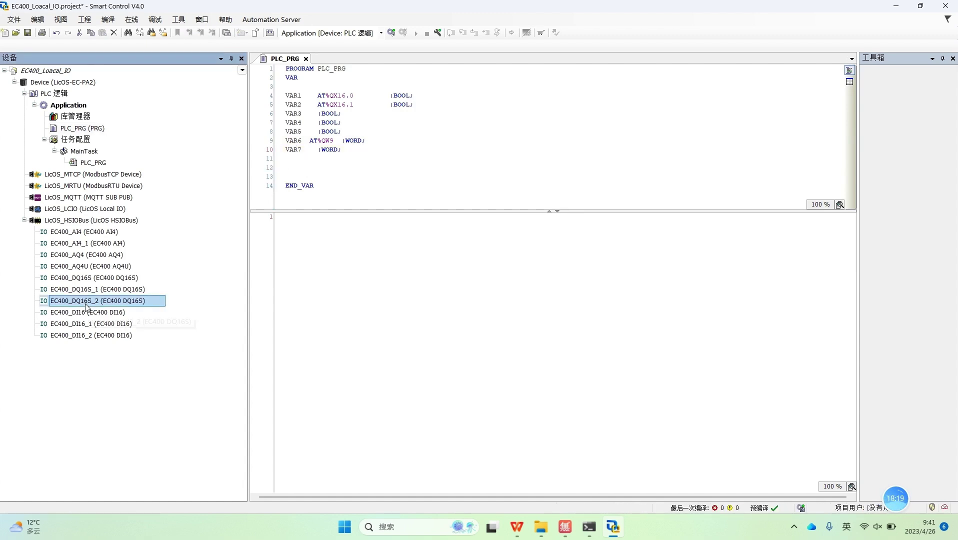
click(86, 300)
click(464, 297)
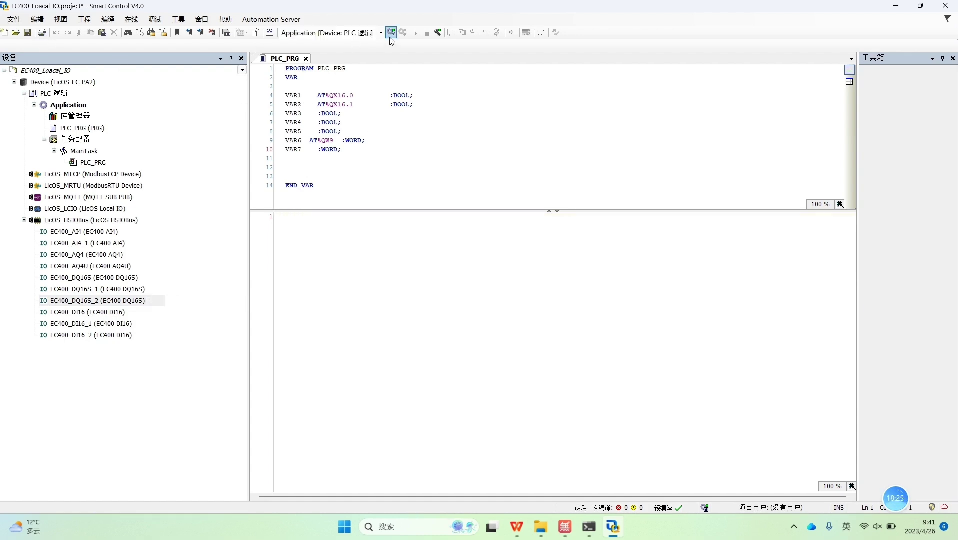
Step: Log in to the EC400 device with download (登录并下载) and start the application
click(392, 33)
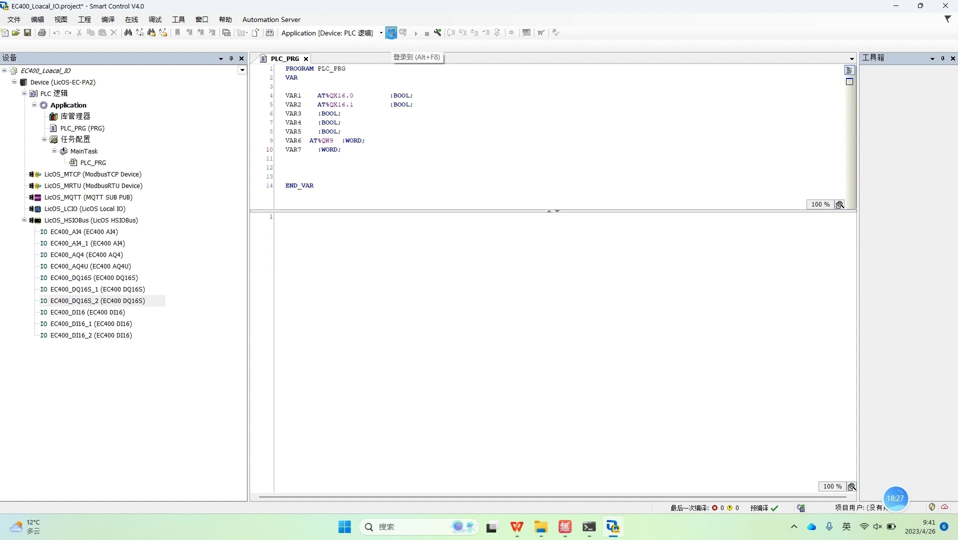
click(374, 263)
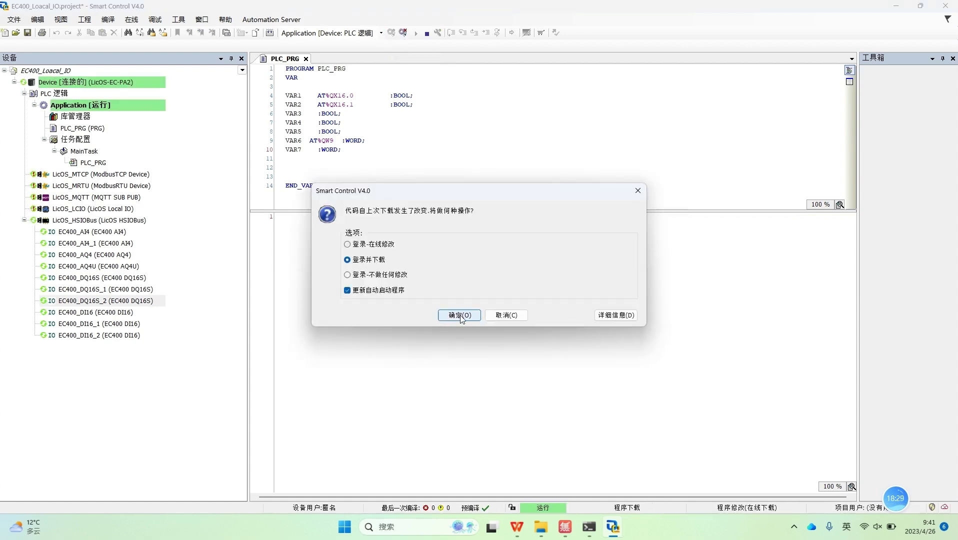
click(456, 314)
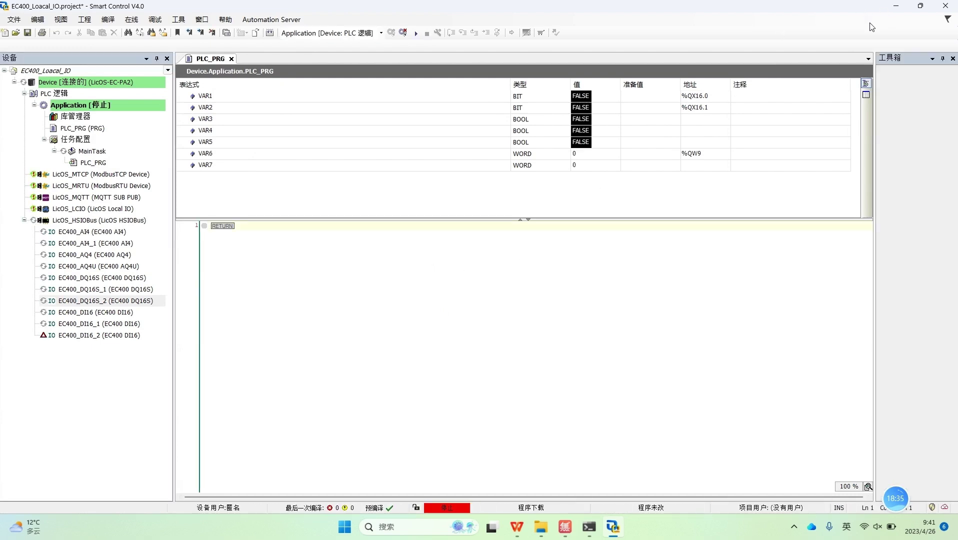
click(414, 33)
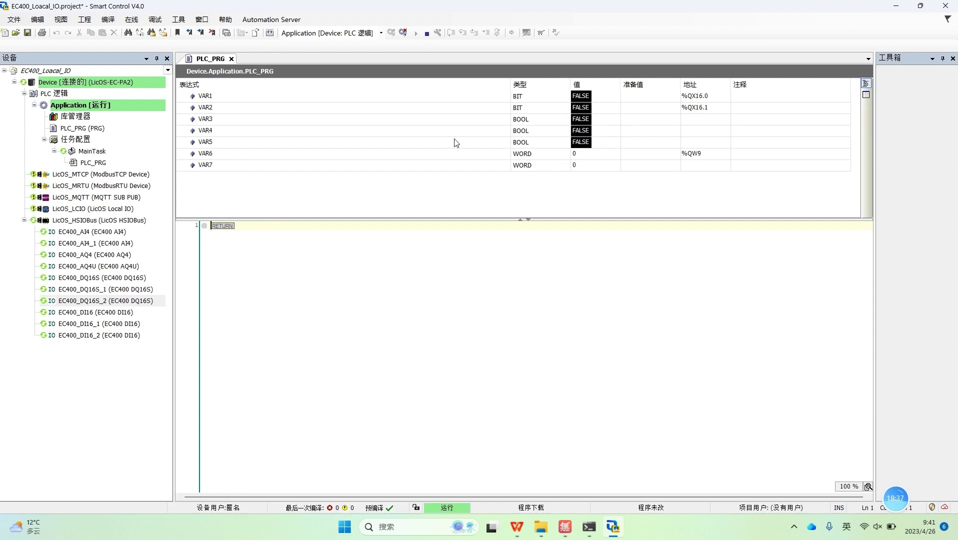
double_click(690, 6)
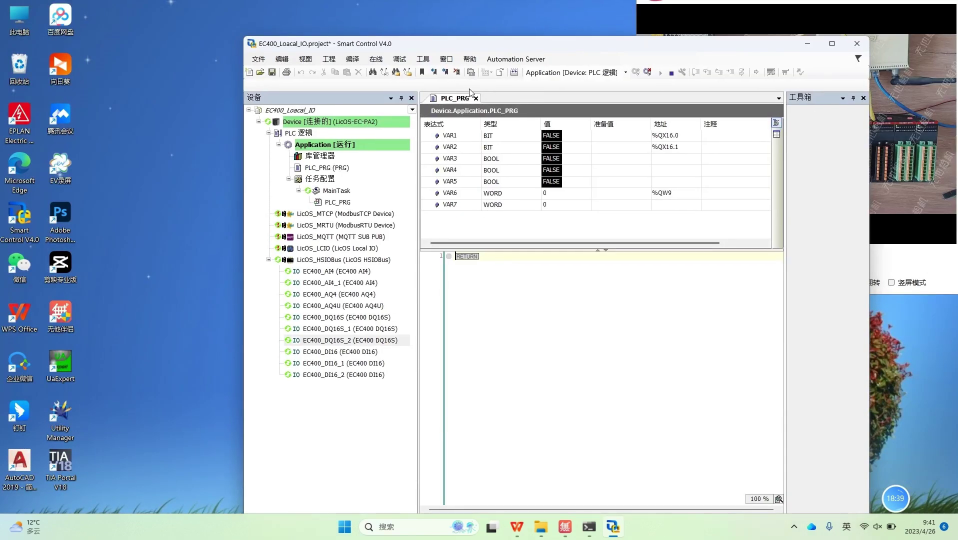
Step: Write TRUE to VAR1 and VAR2 using 调试 > 写入值
drag(674, 50, 437, 20)
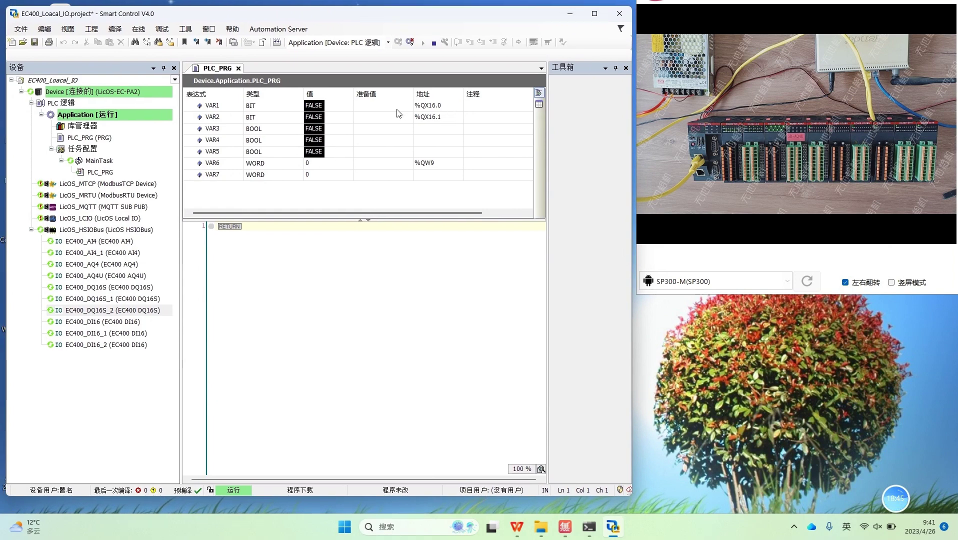
click(384, 107)
double_click(363, 116)
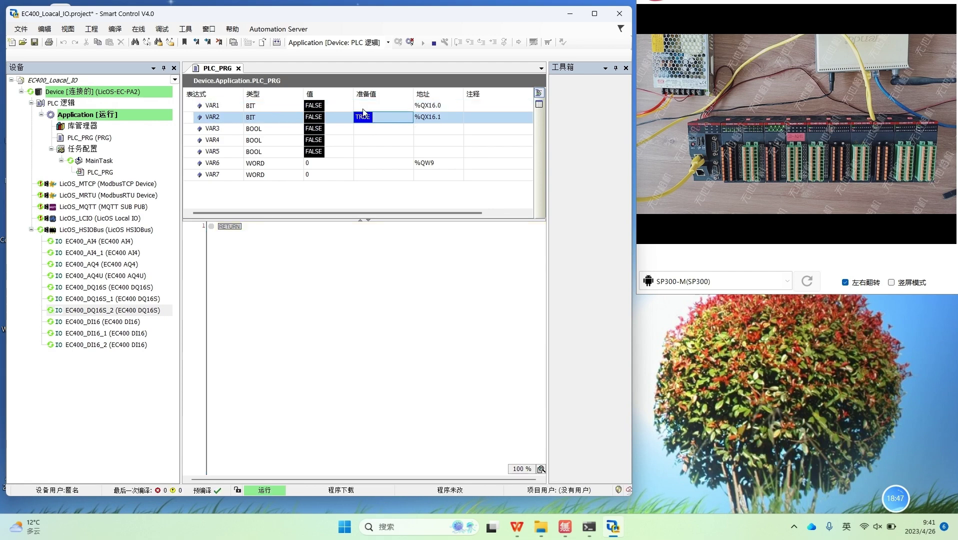
double_click(363, 106)
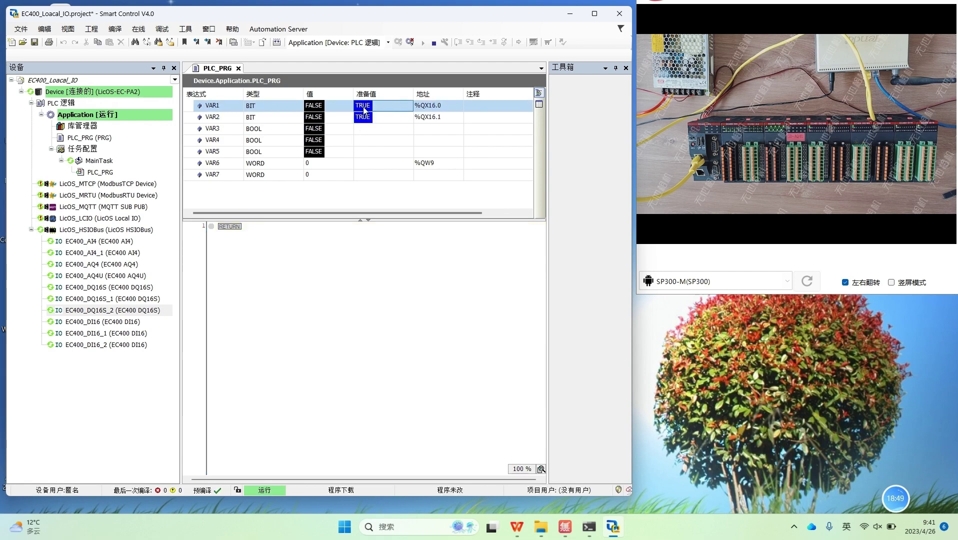
click(162, 29)
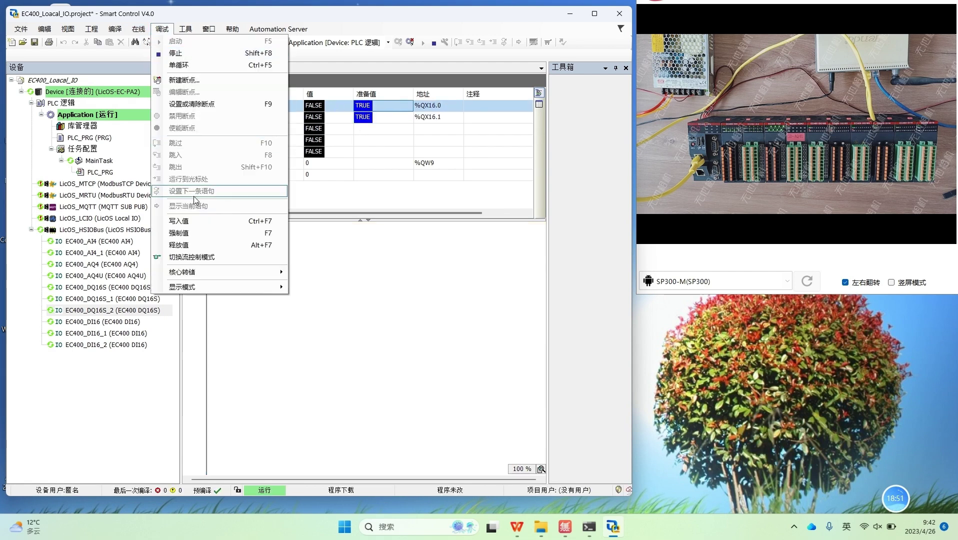
click(198, 226)
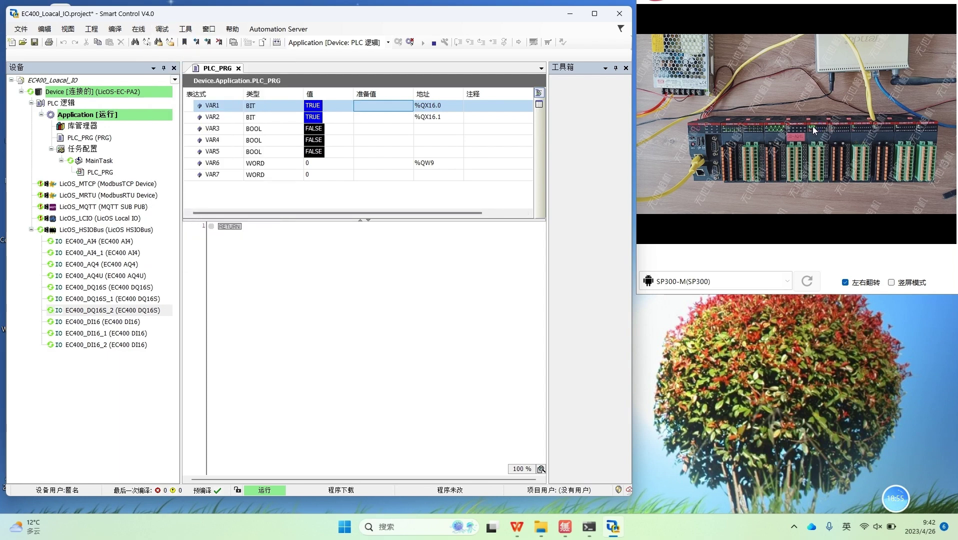
Step: Write VAR1 and VAR2 back to FALSE
double_click(375, 107)
double_click(364, 118)
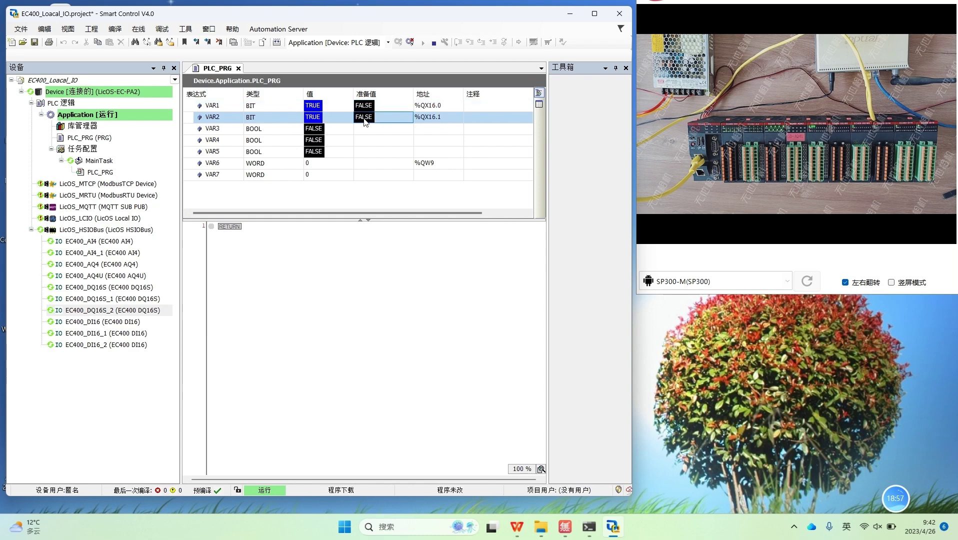
click(162, 29)
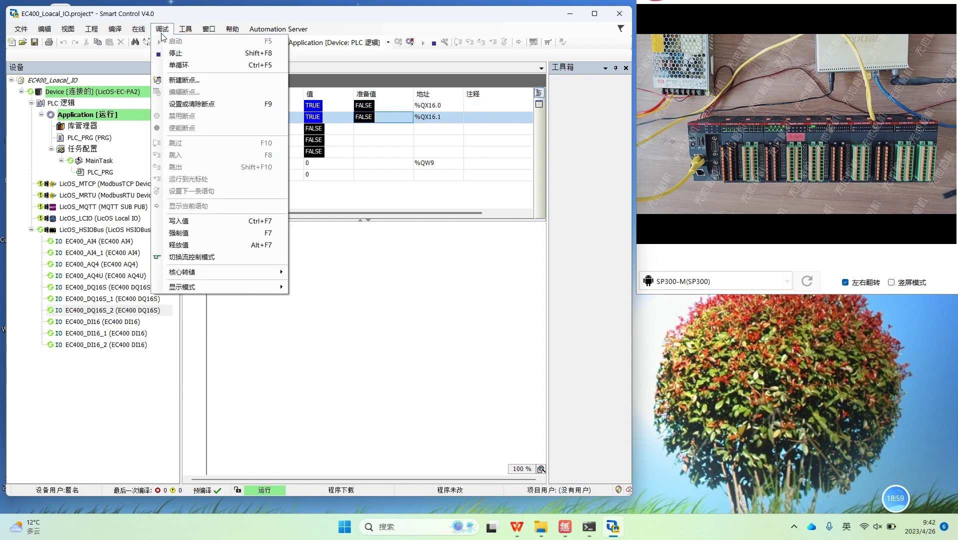
click(193, 224)
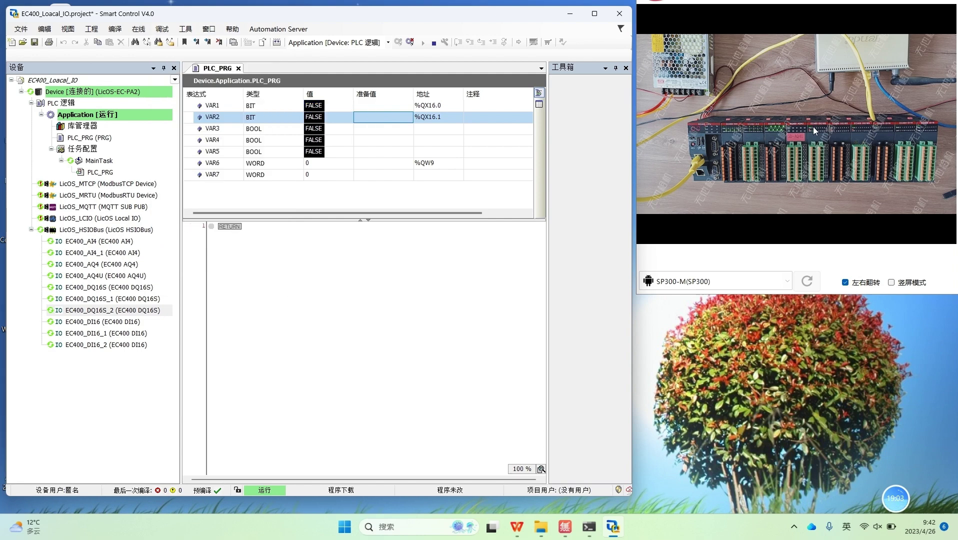
Step: Write TRUE to VAR3, VAR4 and VAR5
click(362, 129)
click(361, 140)
click(360, 152)
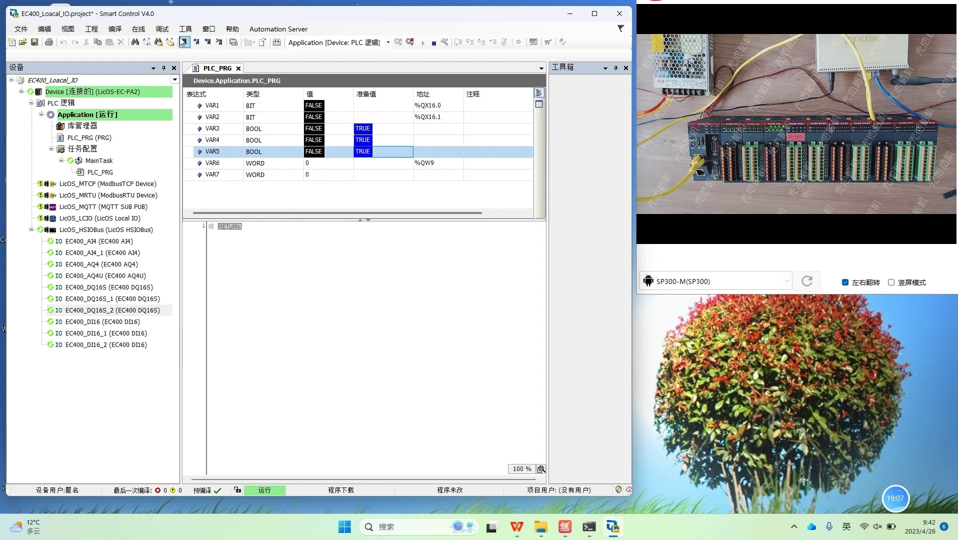
click(162, 29)
click(192, 220)
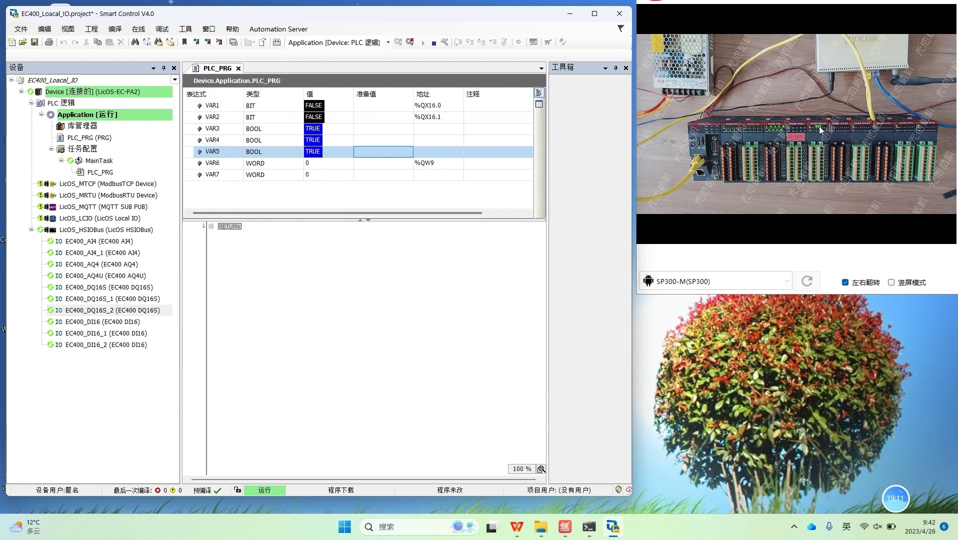
click(396, 165)
click(386, 175)
Step: Write 65525 to VAR6 on the running PLC
click(377, 166)
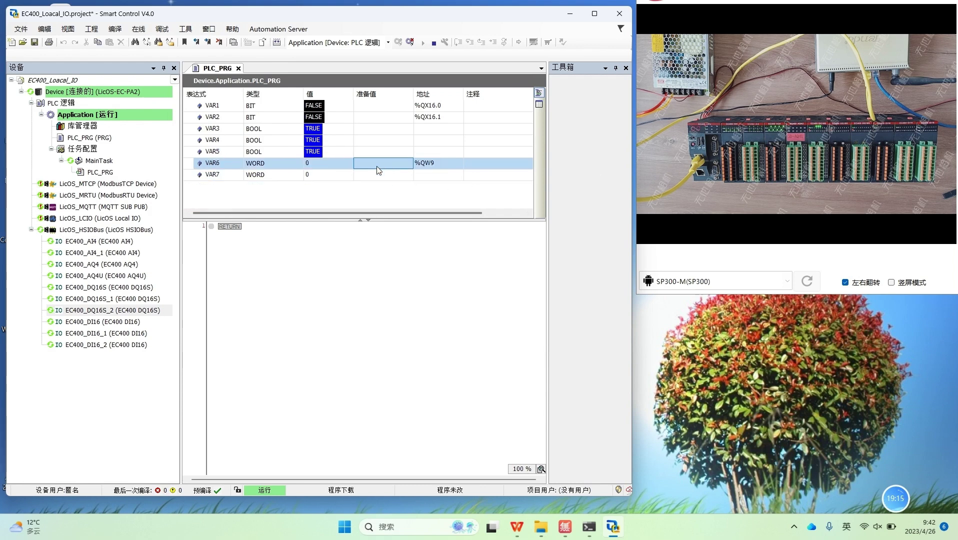
click(381, 164)
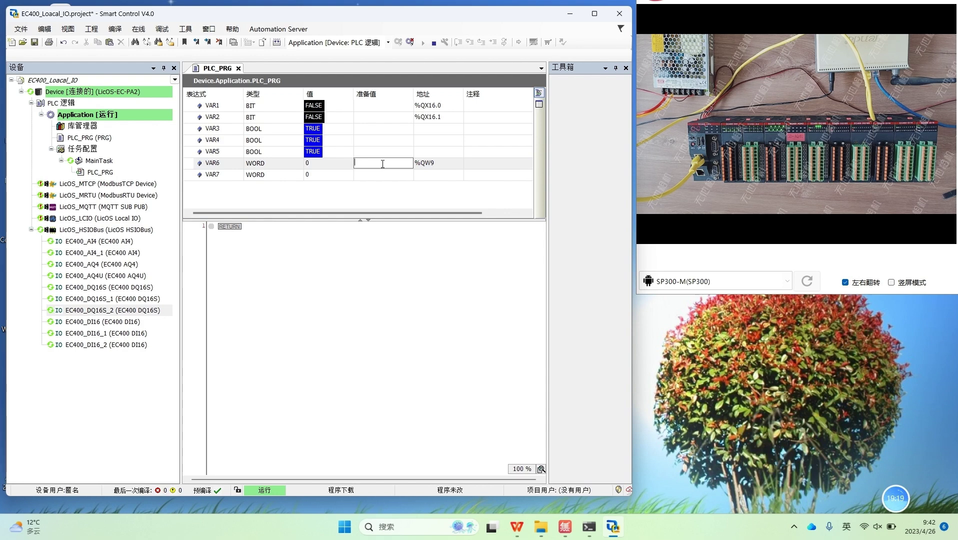
text(65525)
key(Return)
click(162, 29)
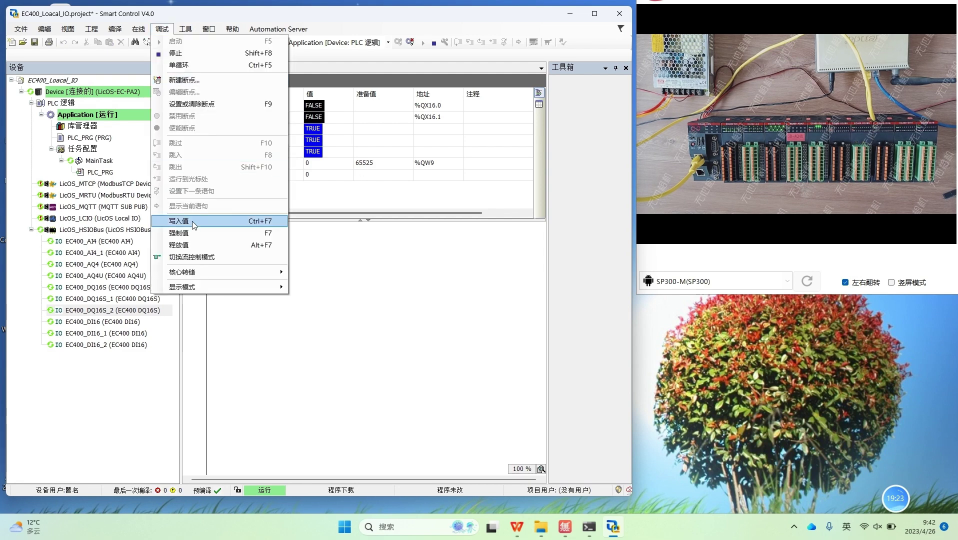
click(195, 224)
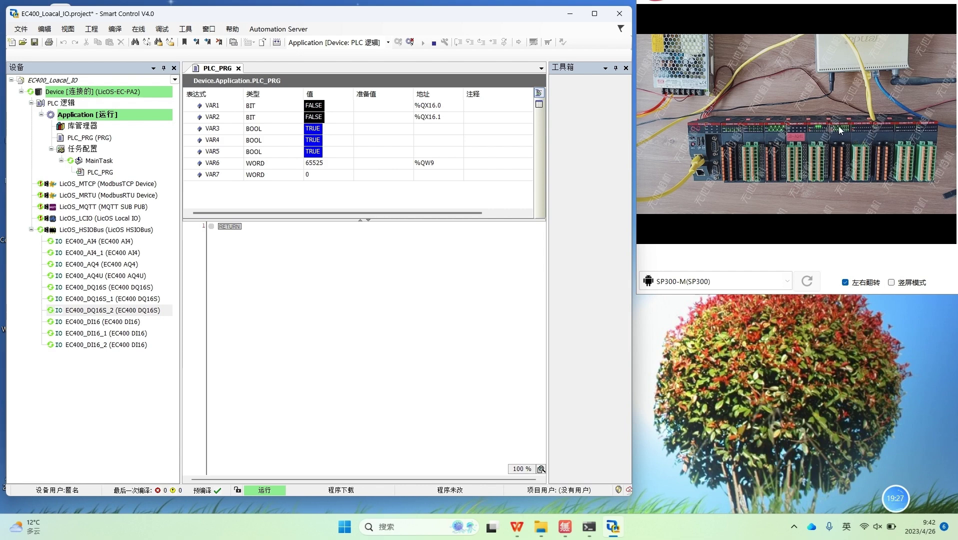
Step: Write 255 to VAR7
click(366, 176)
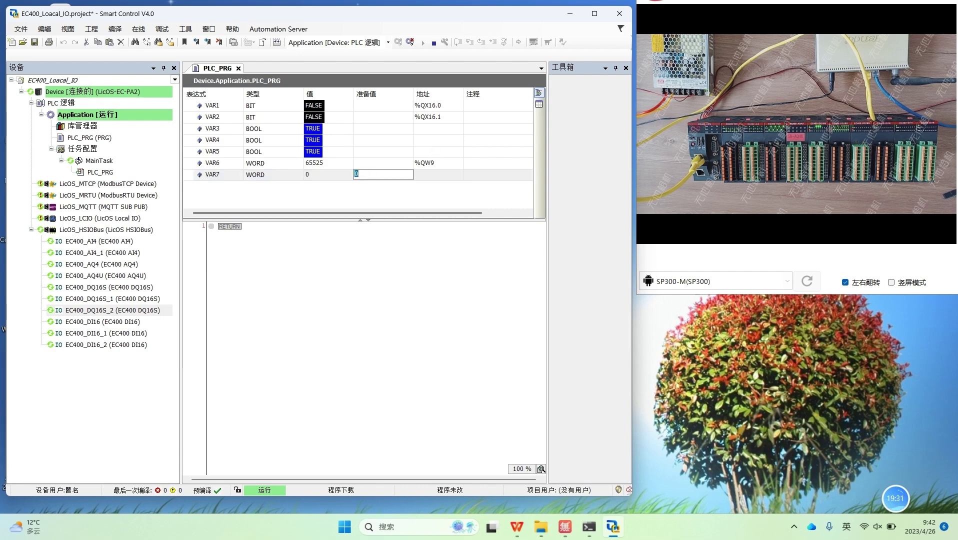
text(255)
key(Return)
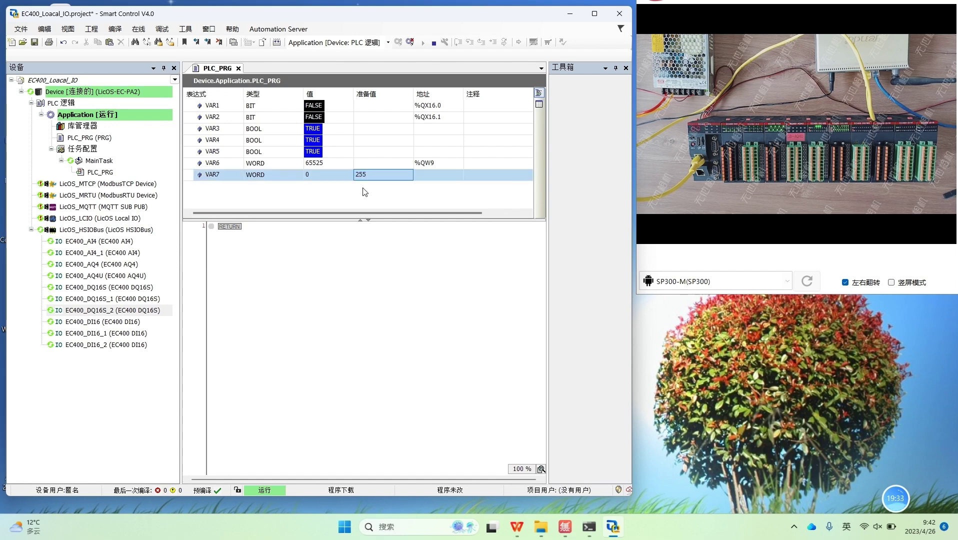
click(162, 29)
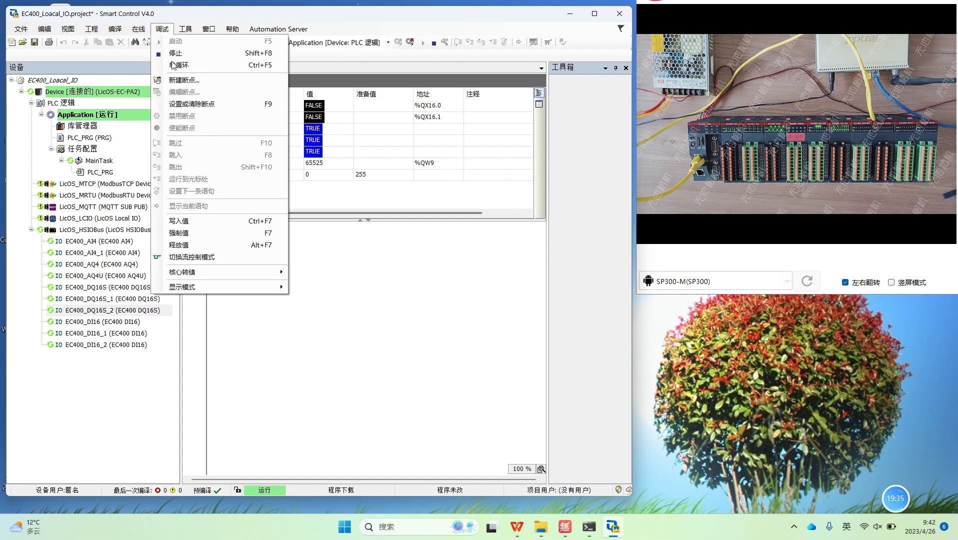
click(200, 221)
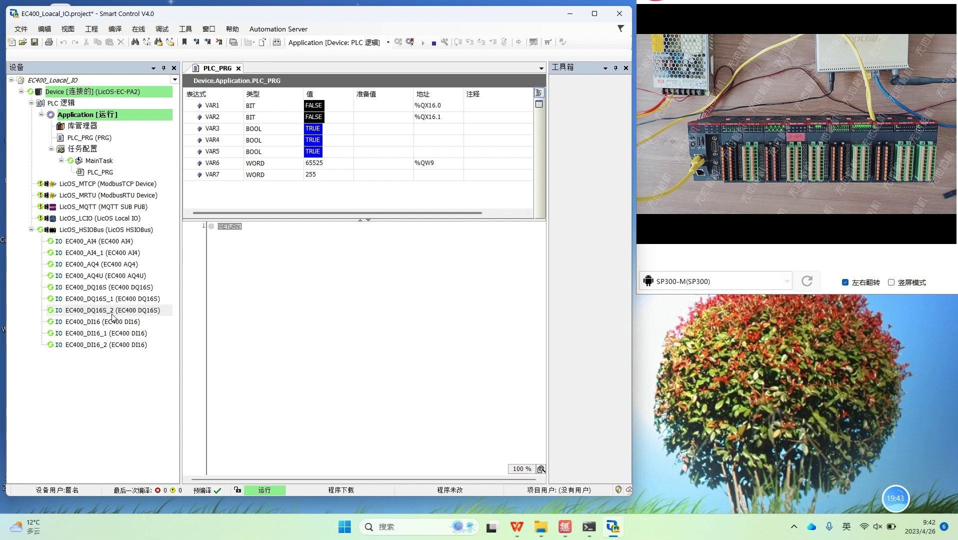
Step: Change VAR7's prepared value to 65535 and write it to the PLC
click(79, 313)
click(79, 311)
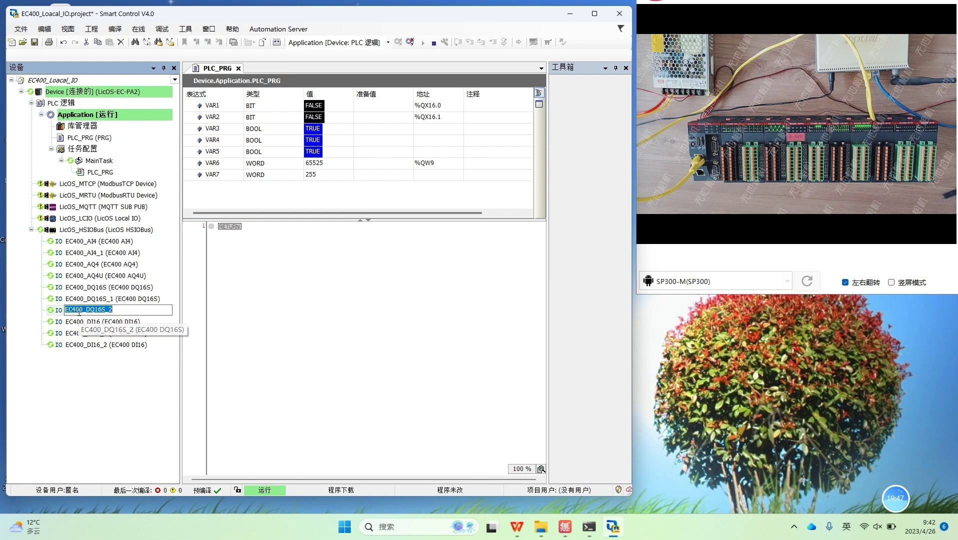
click(361, 176)
key(BackSpace)
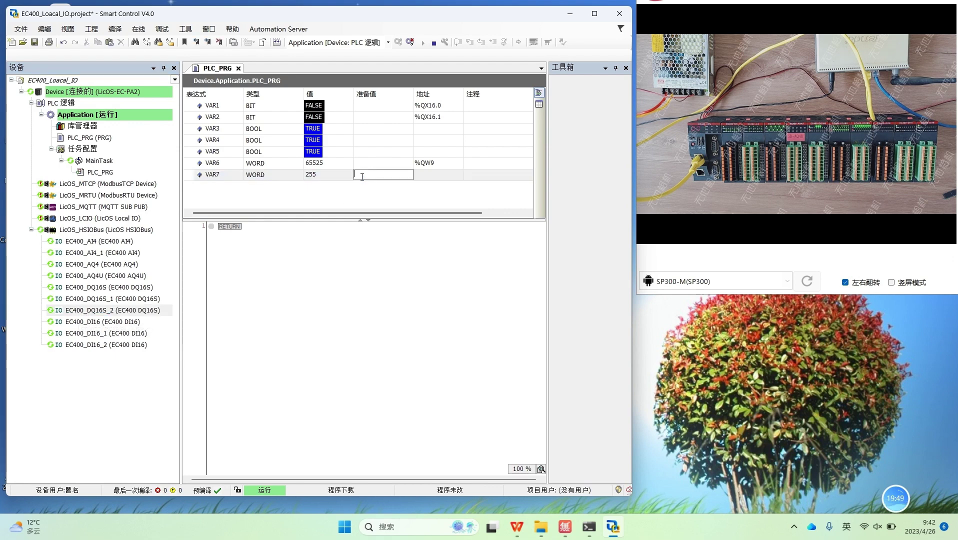
text(65535)
key(Return)
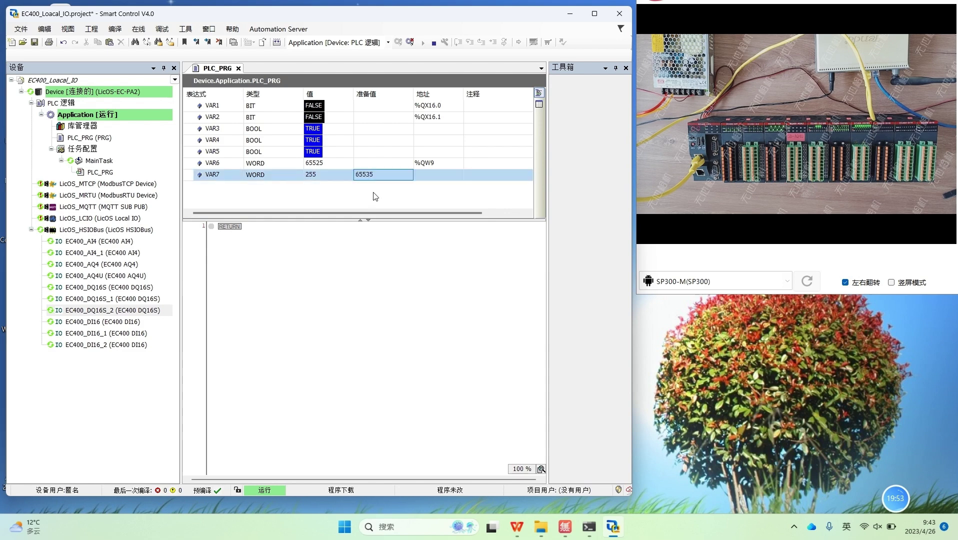
click(139, 29)
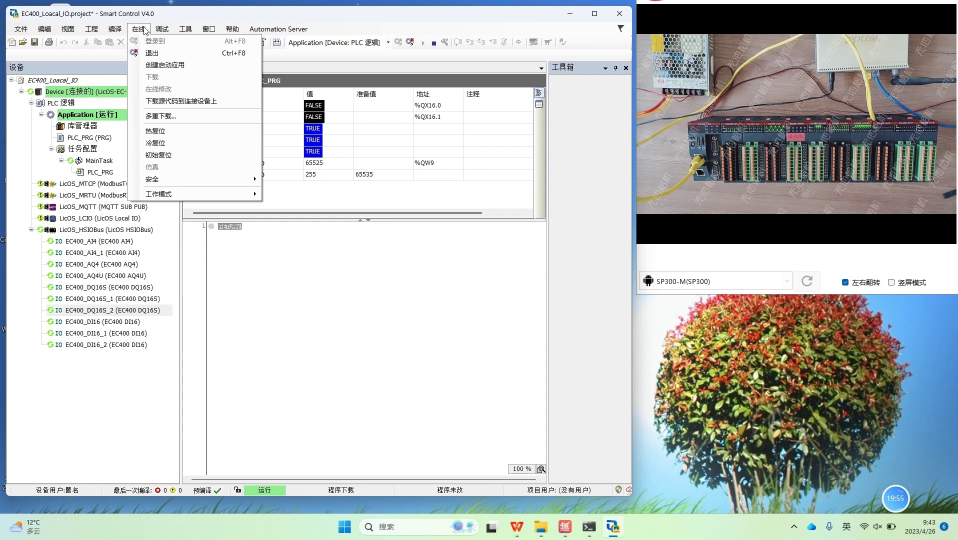
mouse_move(162, 29)
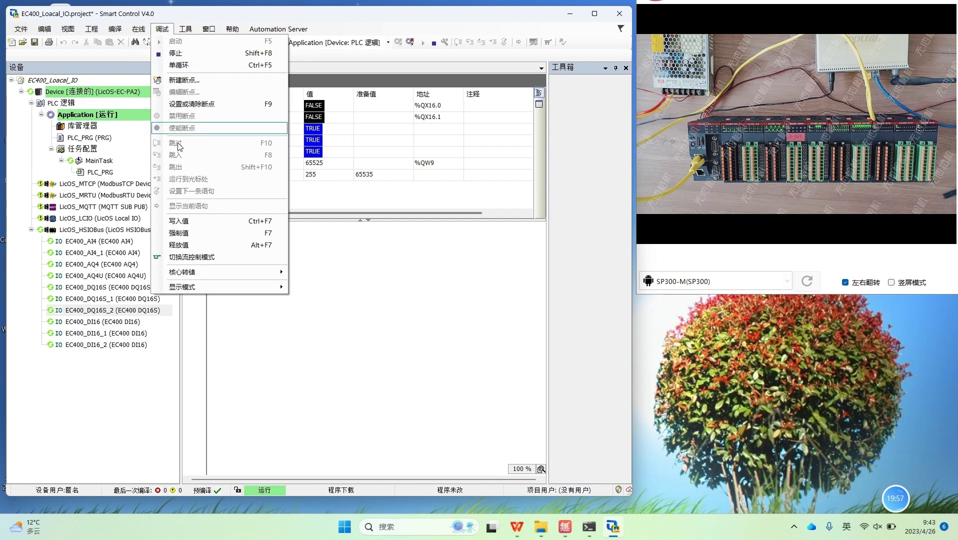
click(175, 226)
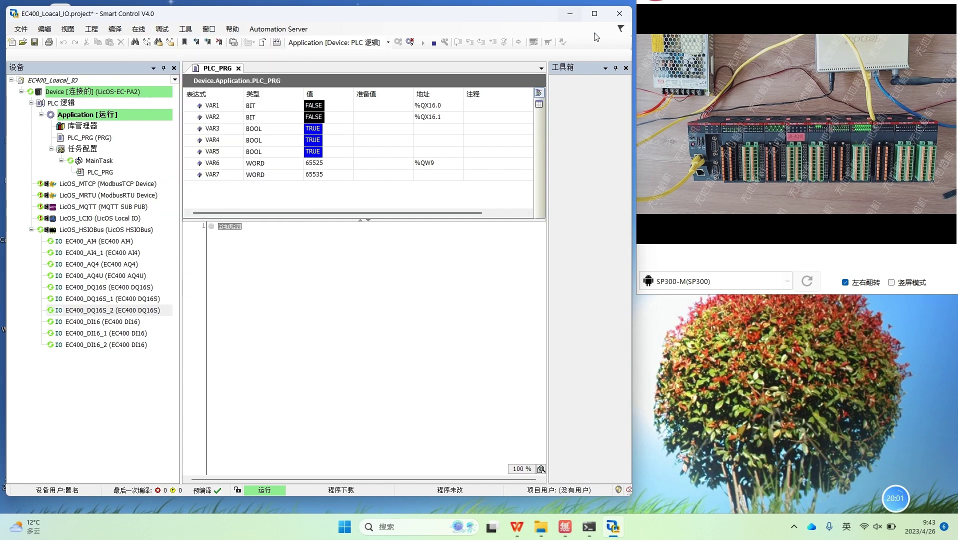
Step: Minimize Smart Control and switch to Desktop 2 with the PLC-Web page
click(594, 14)
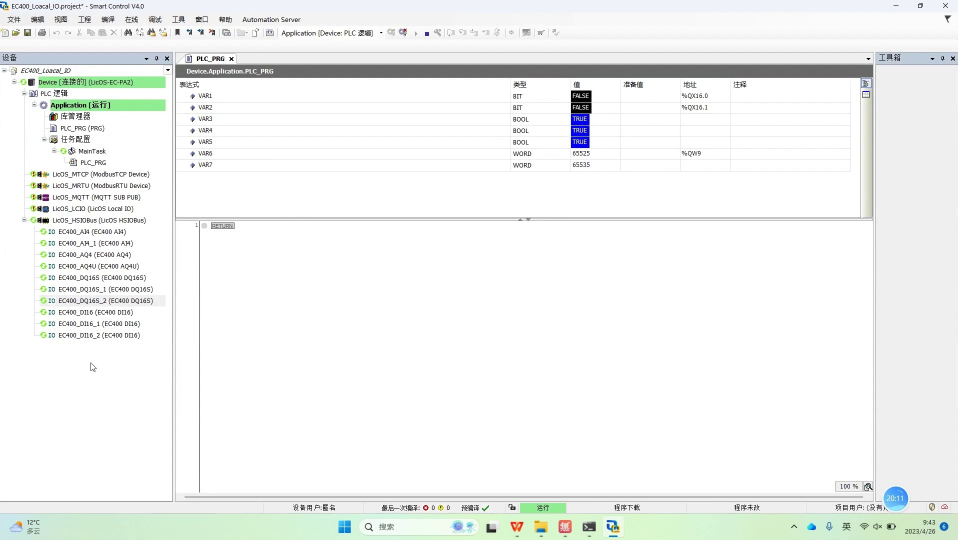
click(893, 8)
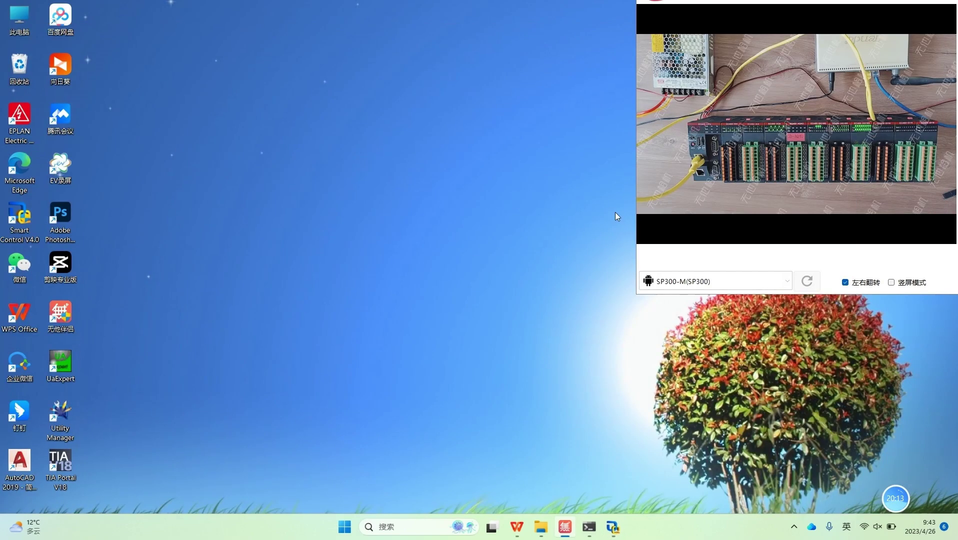
click(500, 529)
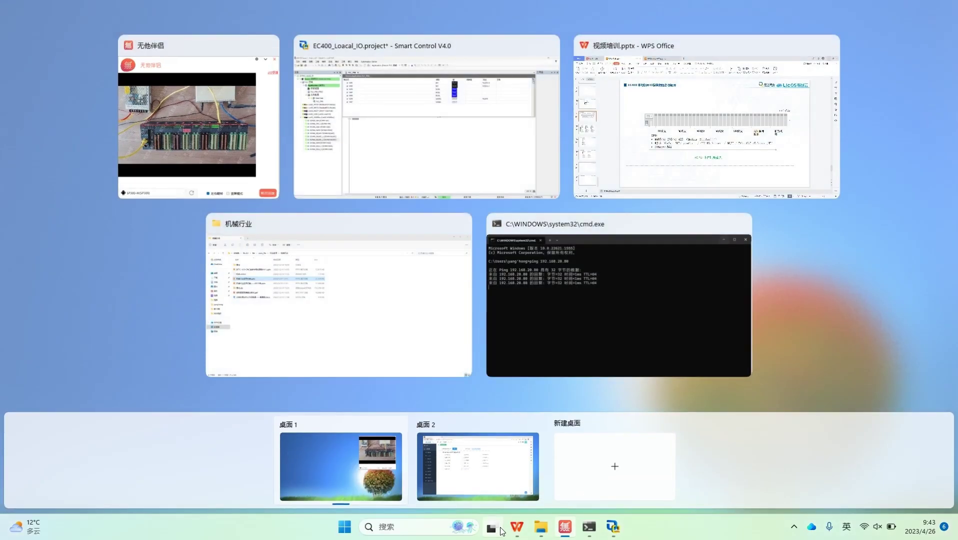
click(490, 484)
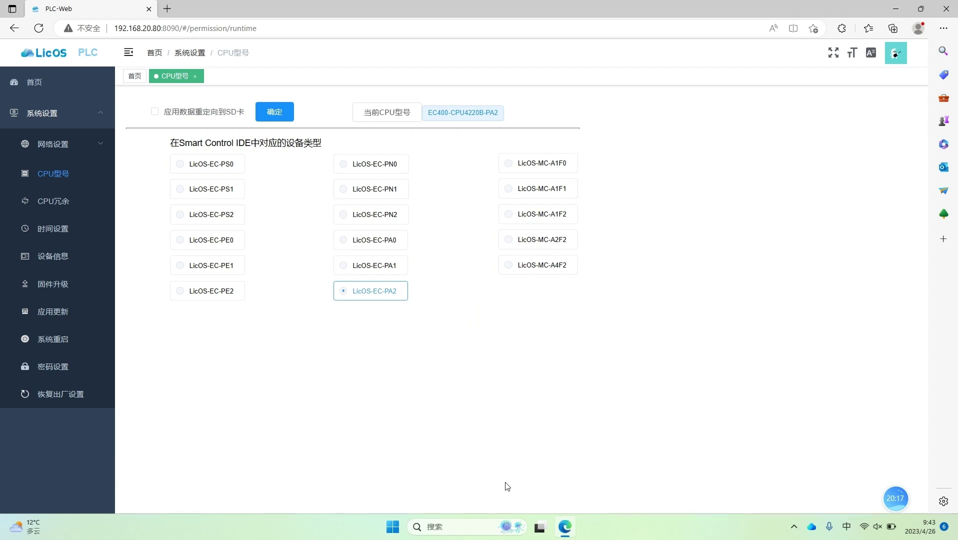
Step: Close the Edge PLC-Web window and bring up the desktops overview
click(50, 122)
click(93, 122)
click(947, 9)
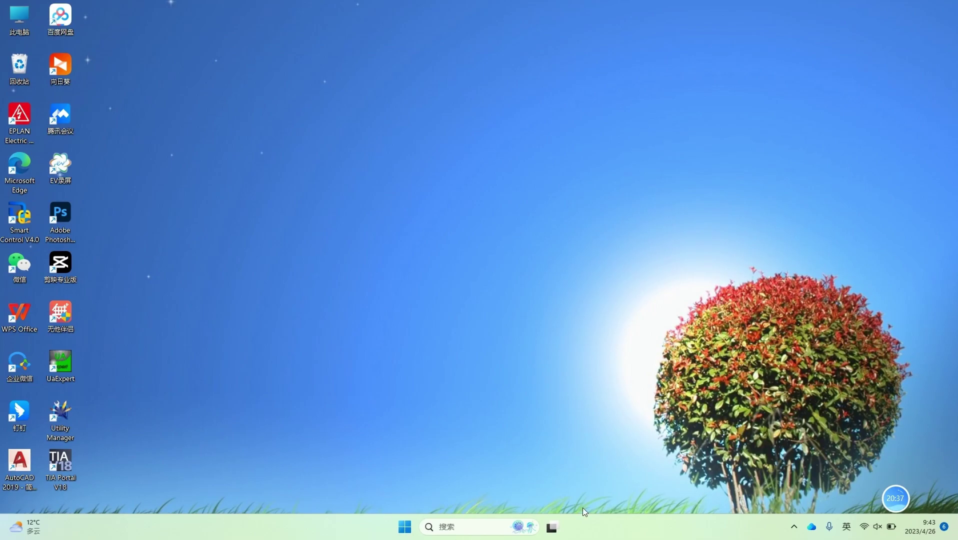
click(556, 531)
Step: On Desktop 1, open Edge and load 192.168.20.80:8090
click(344, 488)
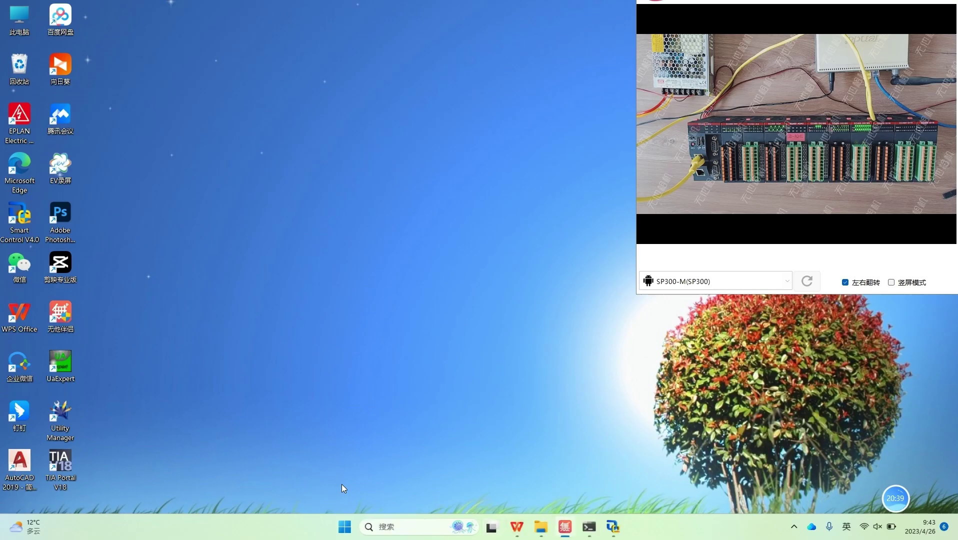
double_click(27, 169)
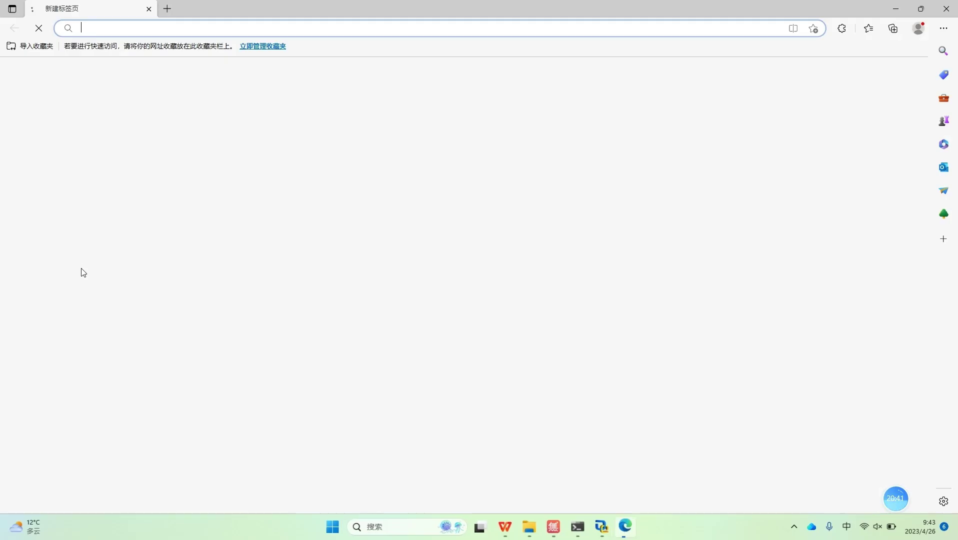
text(192.168.20.80:8090)
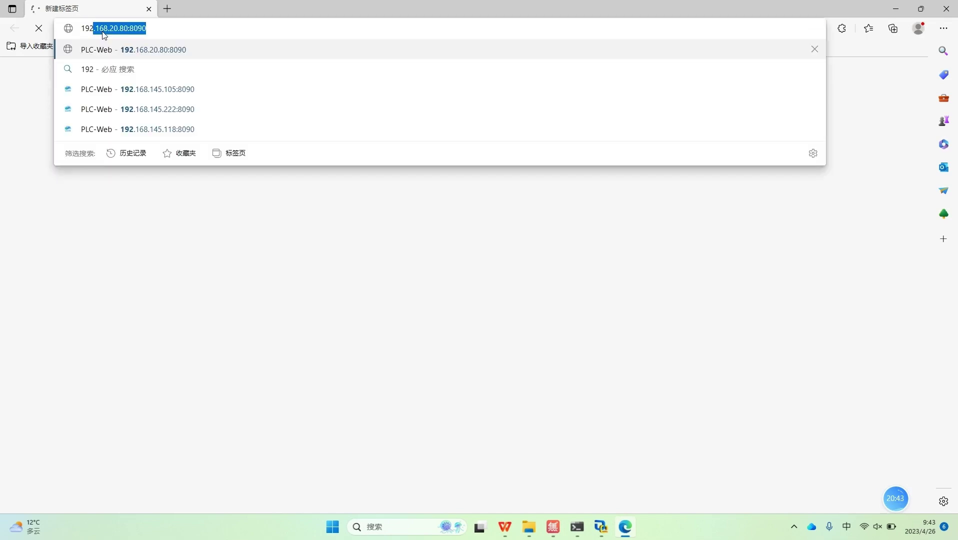
key(Right)
key(Return)
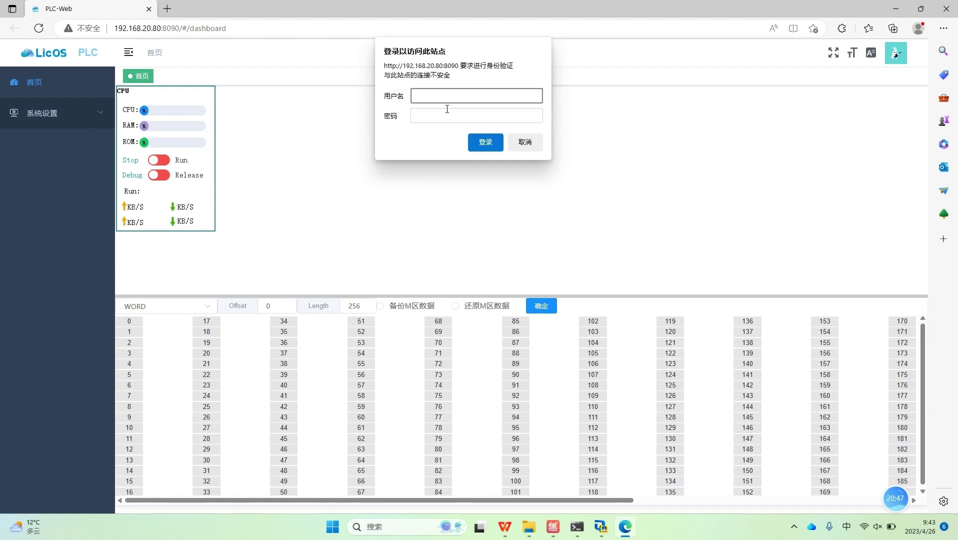
Step: Enter the user name and password, log in with 登录, and restore the window
text(admin)
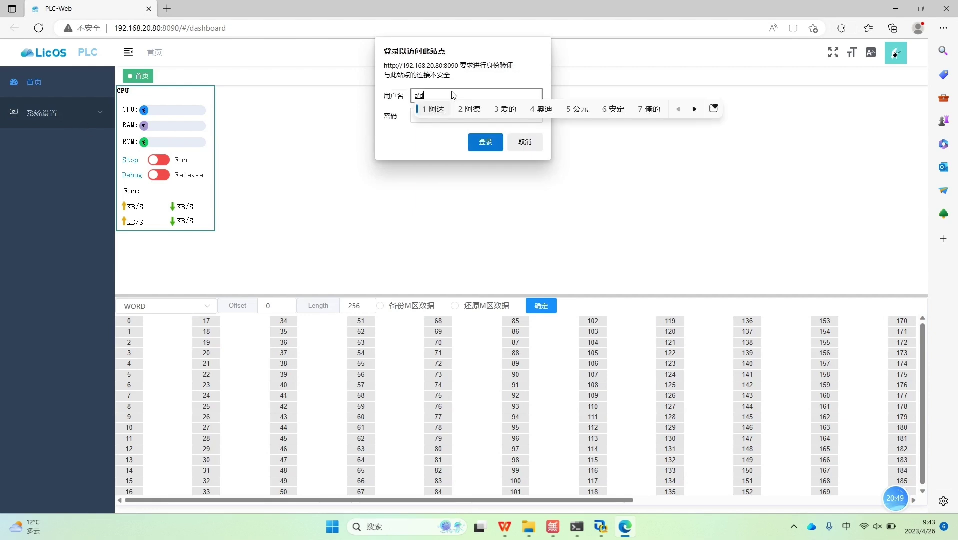
key(Return)
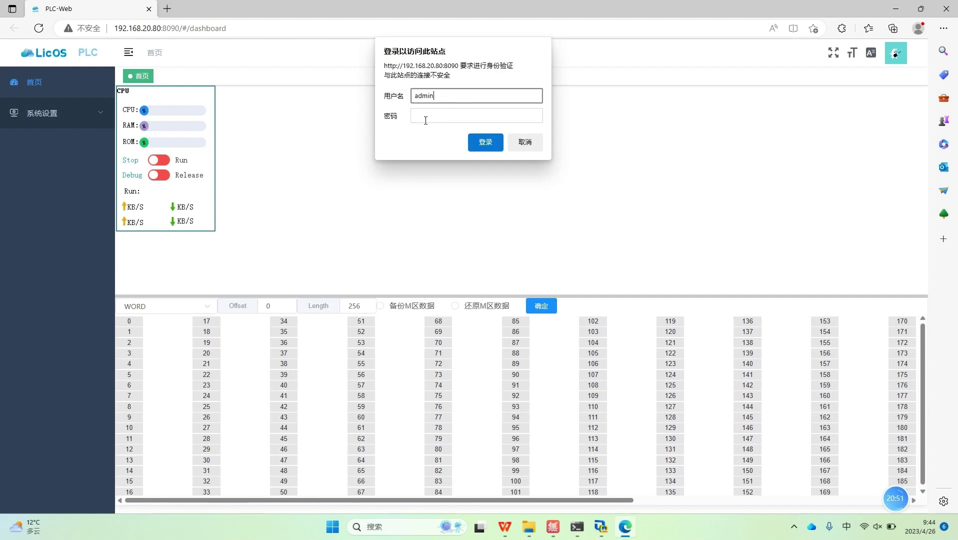
click(426, 120)
text(admin)
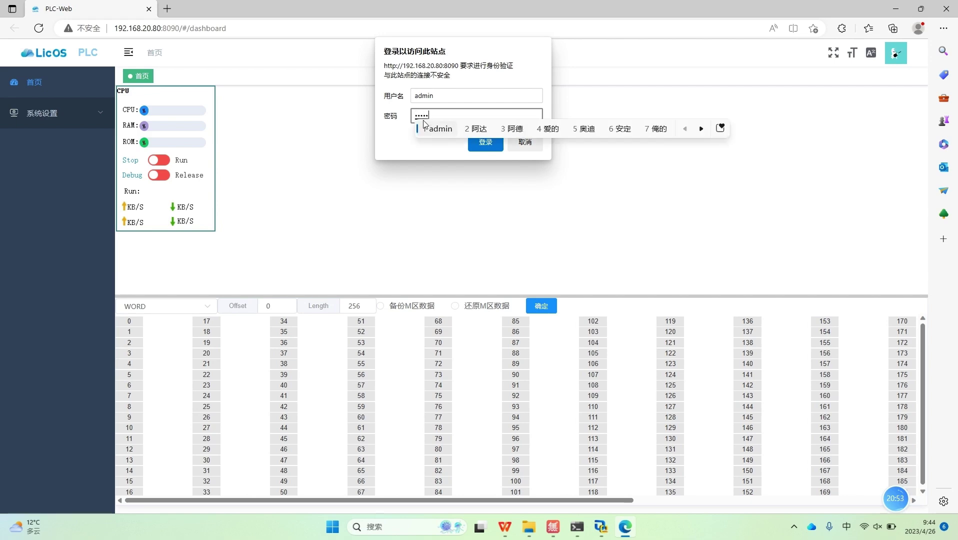
key(Return)
click(482, 144)
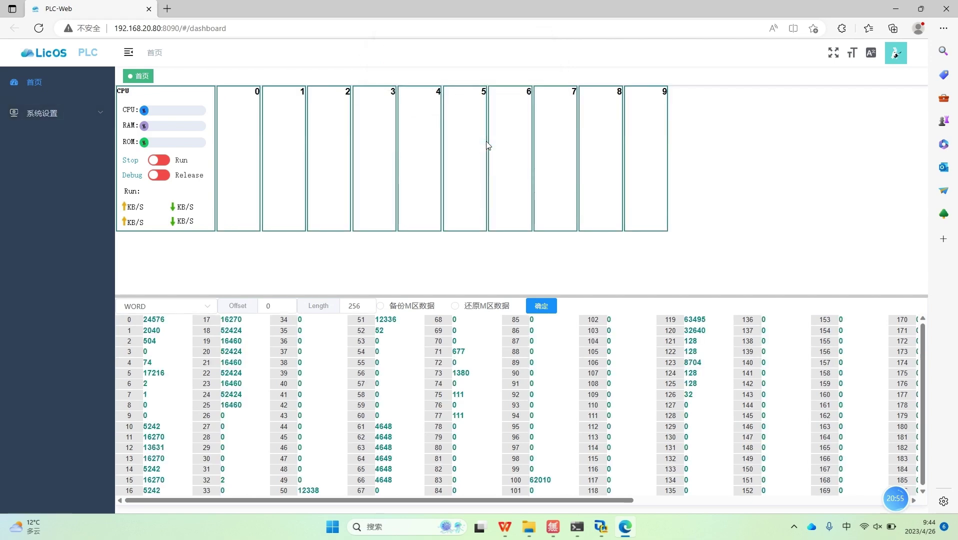
click(920, 9)
Step: Place the dashboard top-left beside the camera view, expand 系统设置 and scroll the memory table
drag(740, 57, 421, 19)
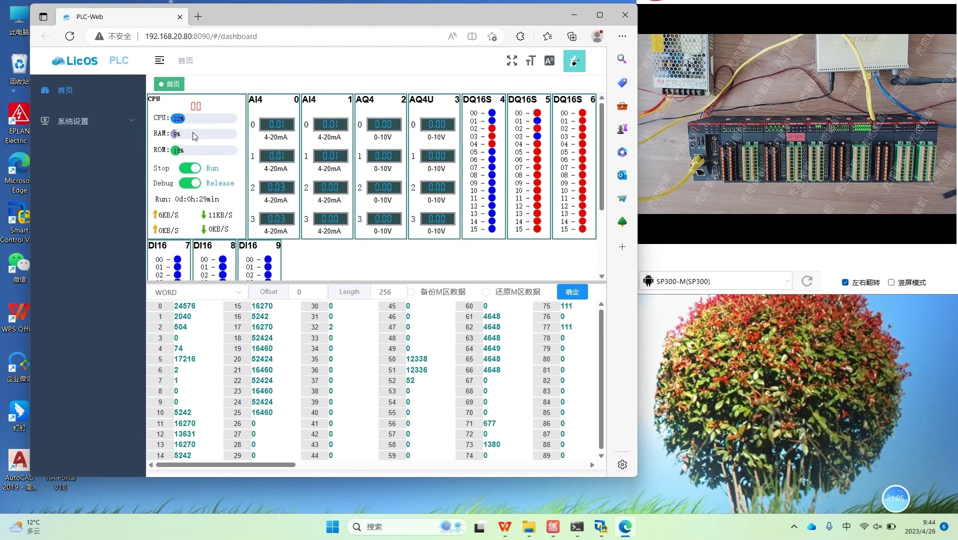
click(100, 129)
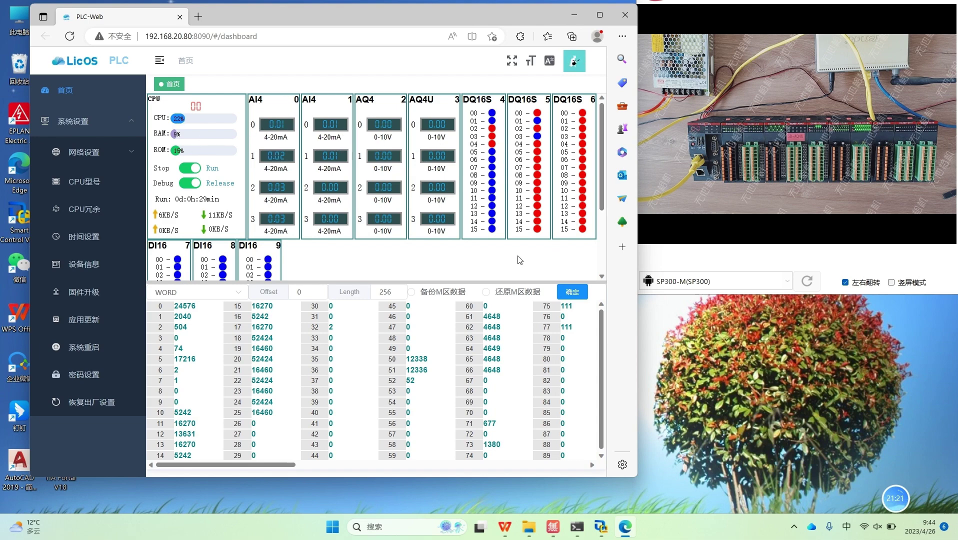
drag(273, 465, 473, 465)
click(597, 15)
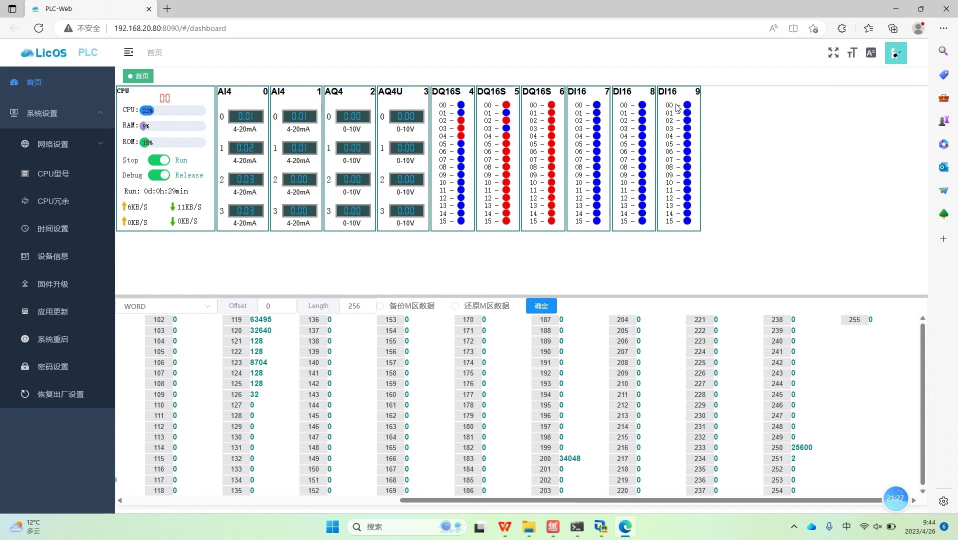
click(920, 8)
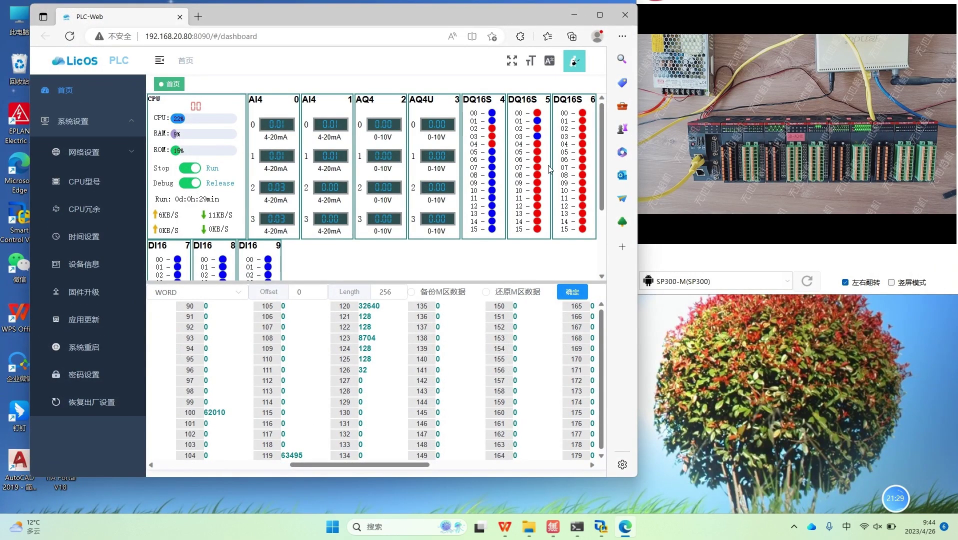
drag(372, 463, 191, 453)
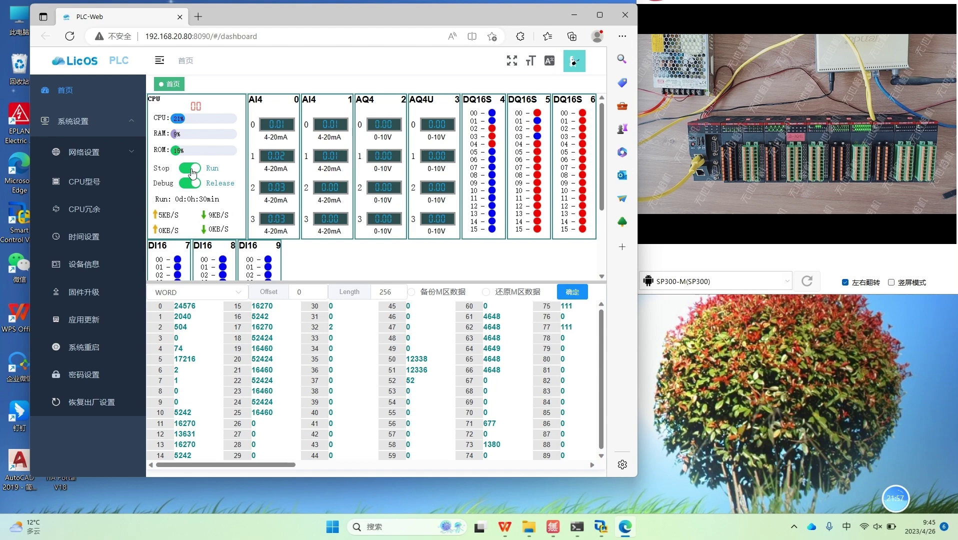
Step: Stop the PLC, switch to Debug, and toggle DQ16S 5 output channels 04–07
click(192, 172)
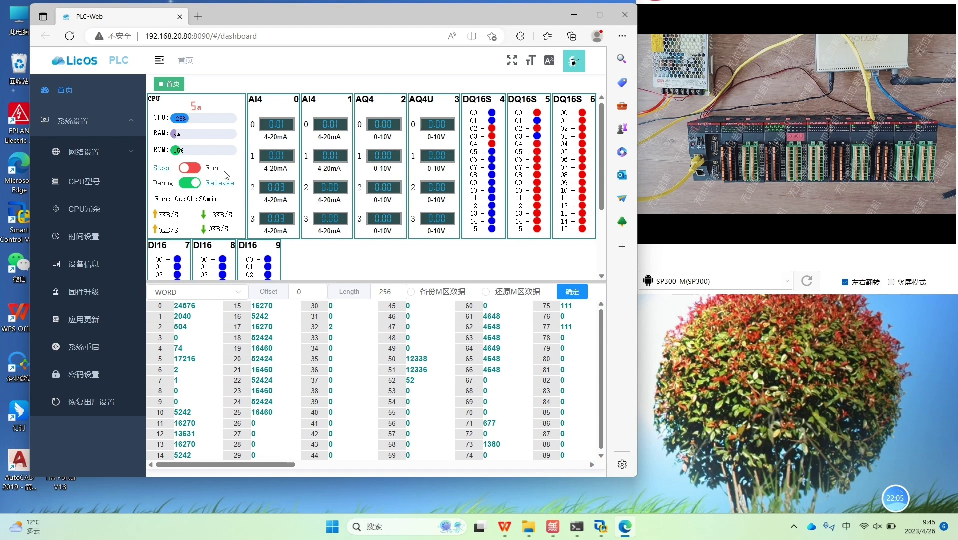
click(189, 184)
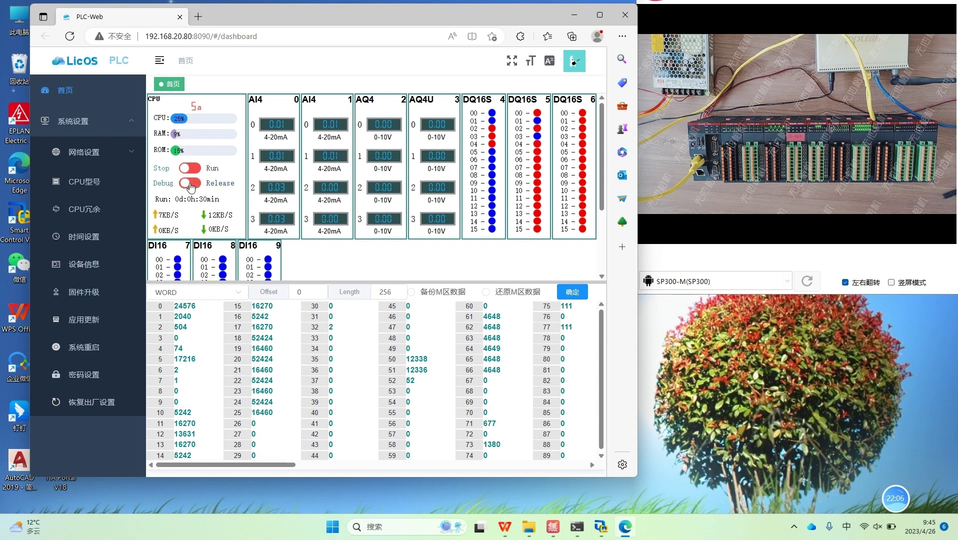
click(537, 144)
click(537, 153)
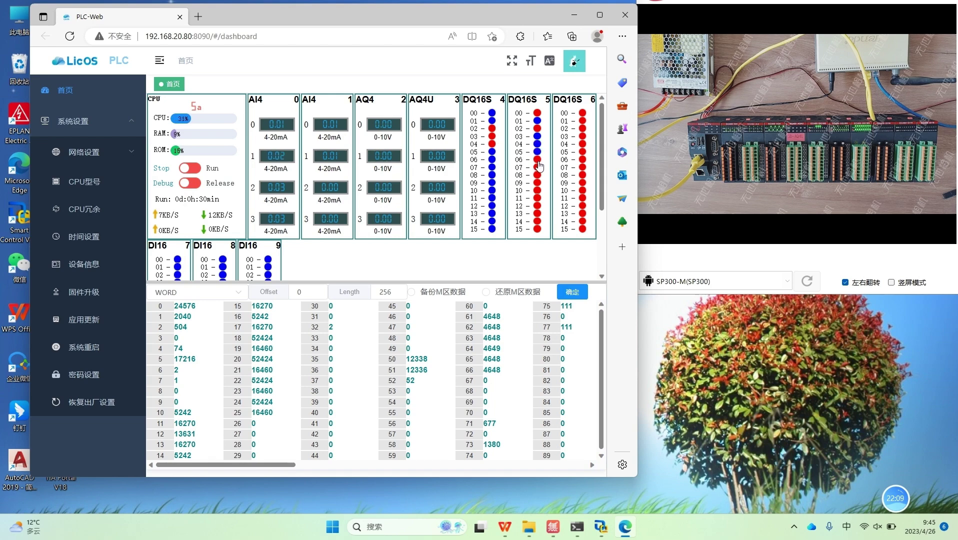
click(537, 161)
click(539, 166)
click(538, 160)
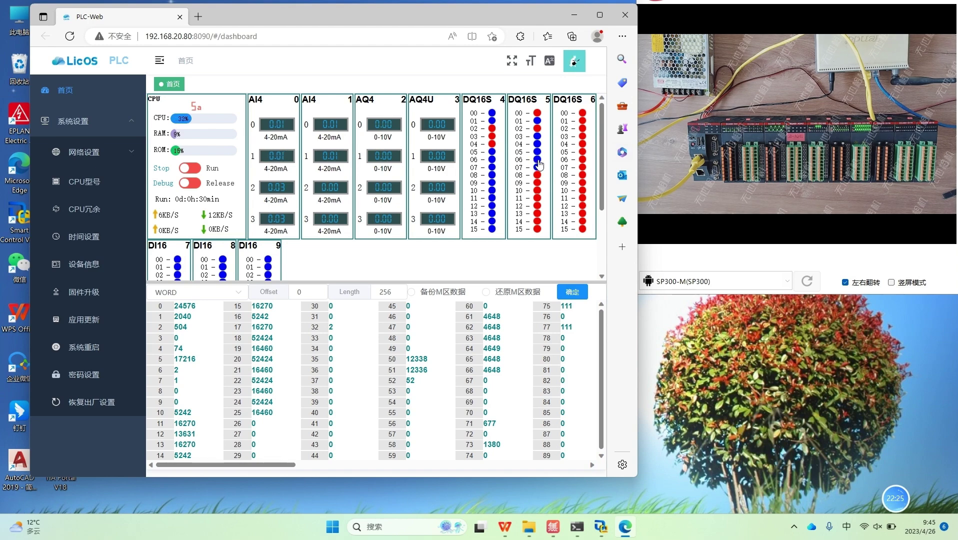
click(538, 160)
click(537, 168)
click(537, 160)
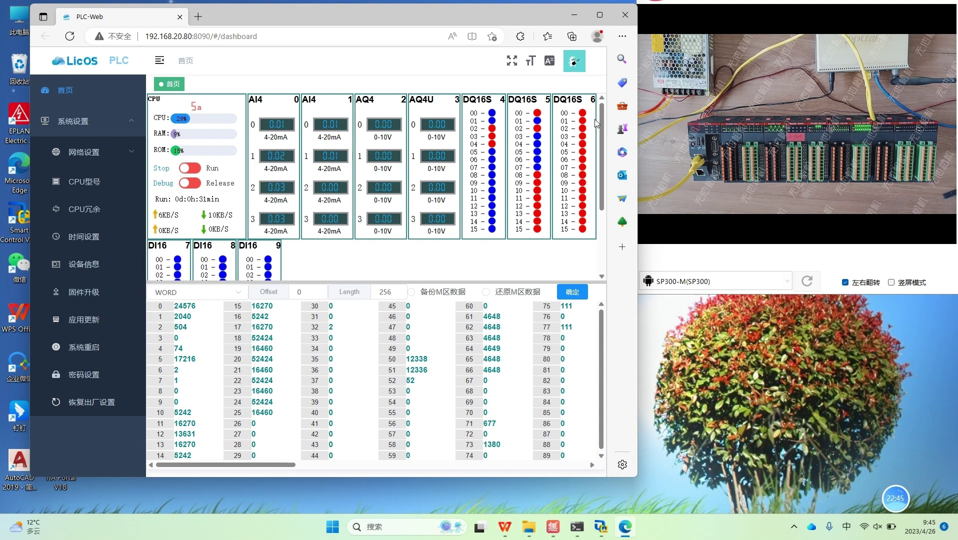
Step: Toggle DQ16S 6 output channels 00, 02–07, 09 and 10
click(583, 113)
click(582, 128)
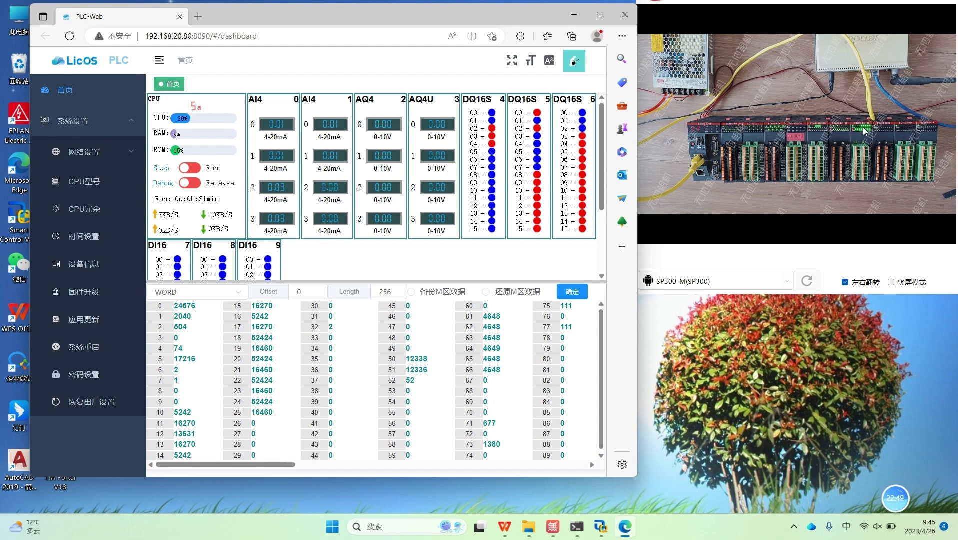
click(582, 136)
click(582, 144)
click(582, 159)
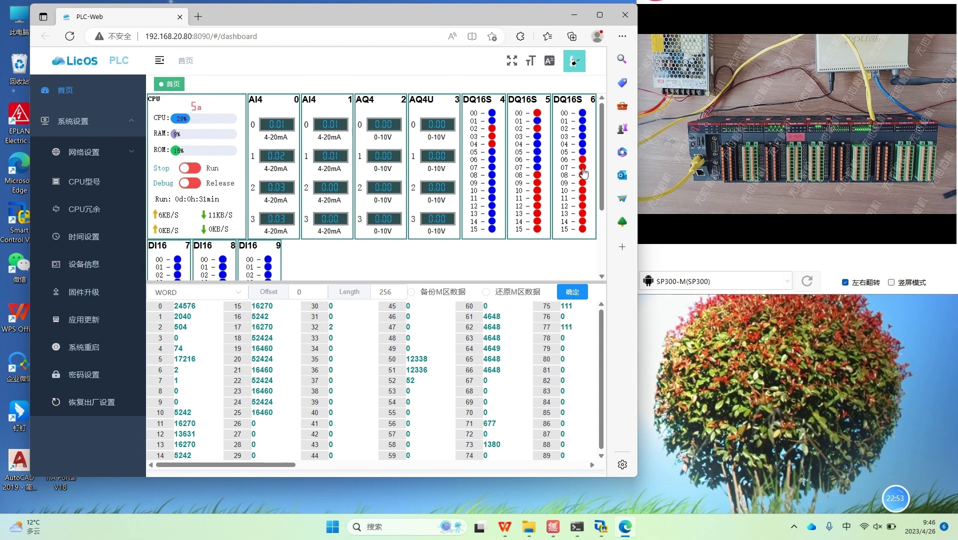
click(582, 167)
click(582, 190)
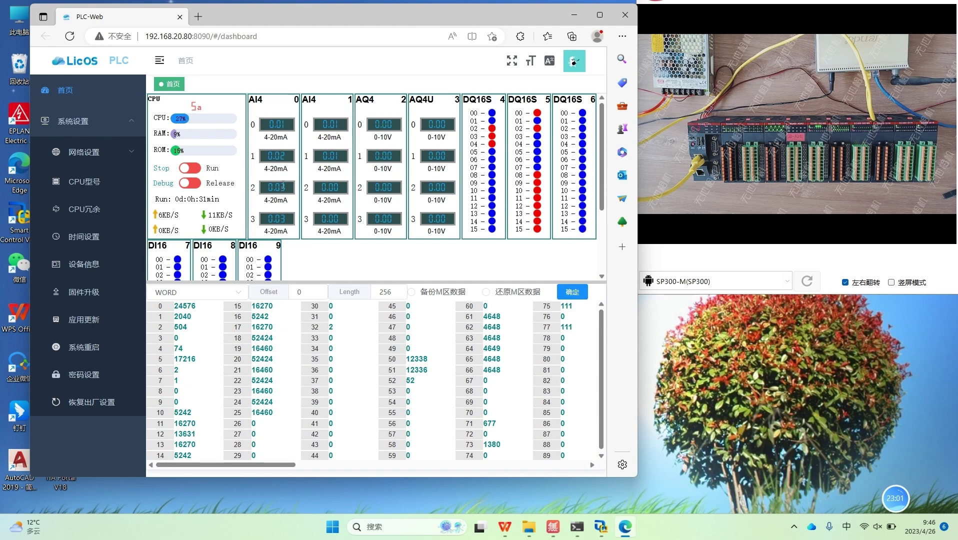
Step: Minimize the dashboard and return to the 视频培训.pptx presentation
click(599, 14)
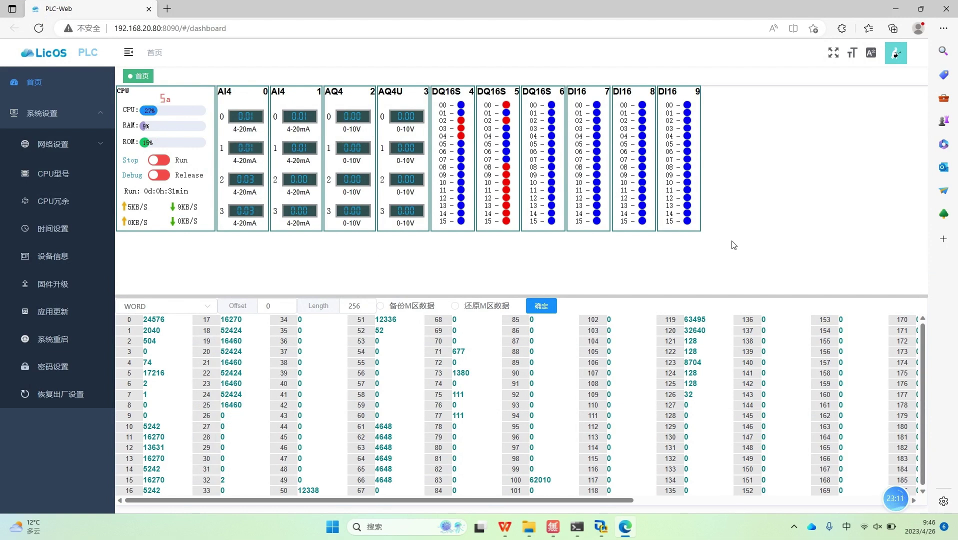
click(895, 9)
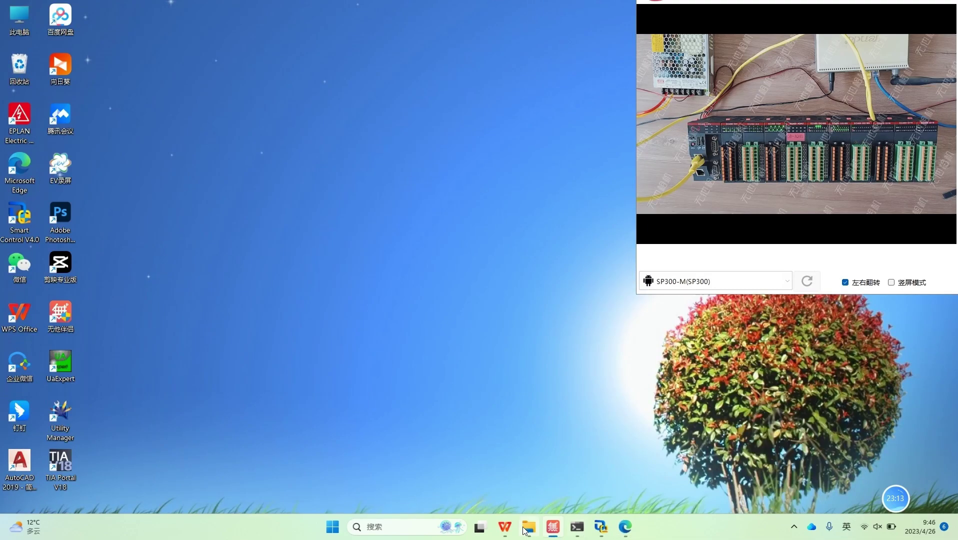
click(505, 526)
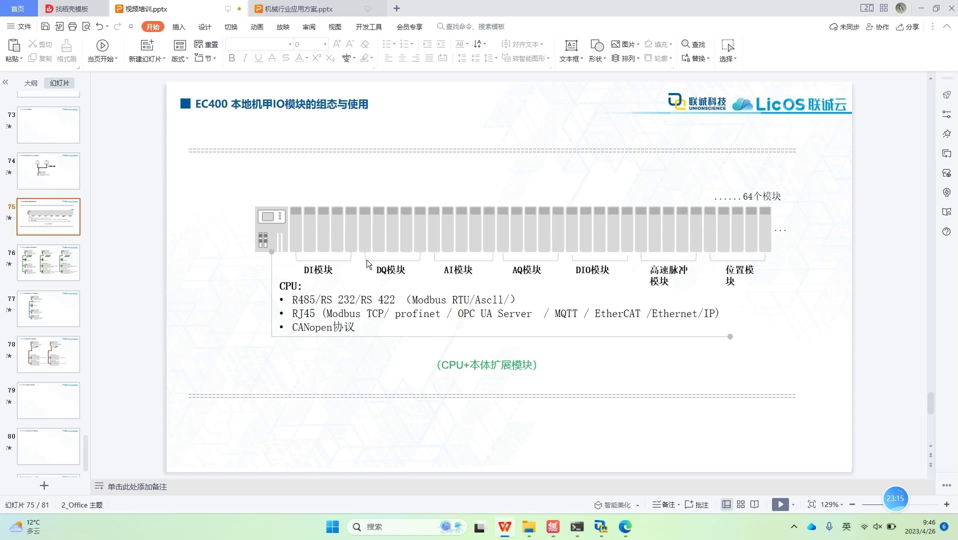